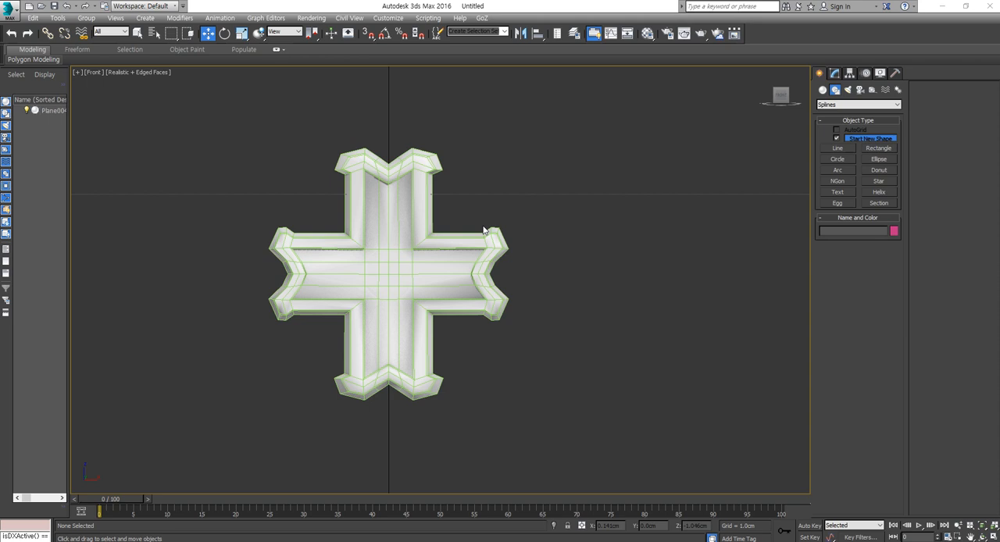
- Draw an open three-point line beside the cross in the Front view, with a vertical segment and a slanted upper segment
{"action": "left_click", "coordinate": [843, 150]}
{"action": "left_click", "coordinate": [588, 367]}
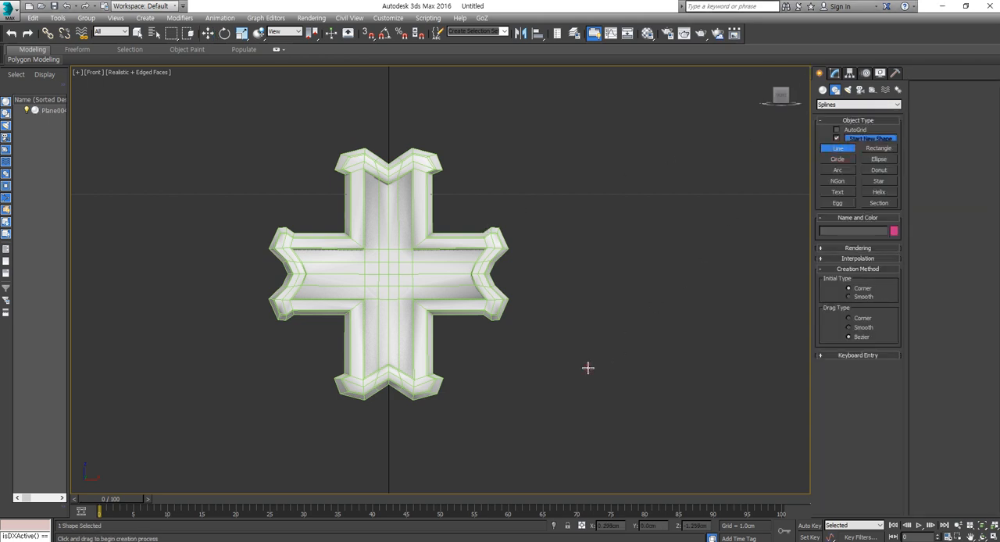
{"action": "left_click", "coordinate": [588, 191]}
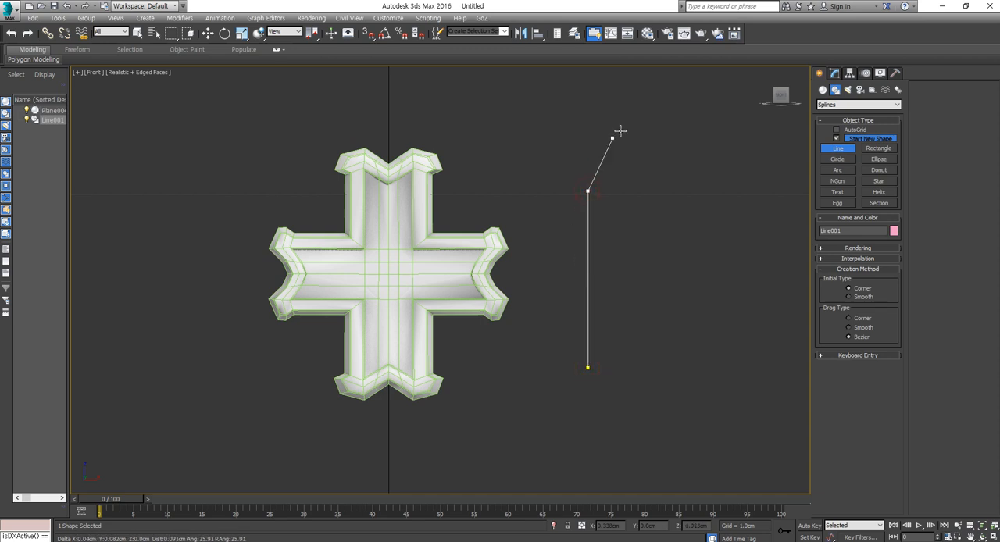
{"action": "left_click", "coordinate": [664, 127]}
{"action": "right_click", "coordinate": [688, 236]}
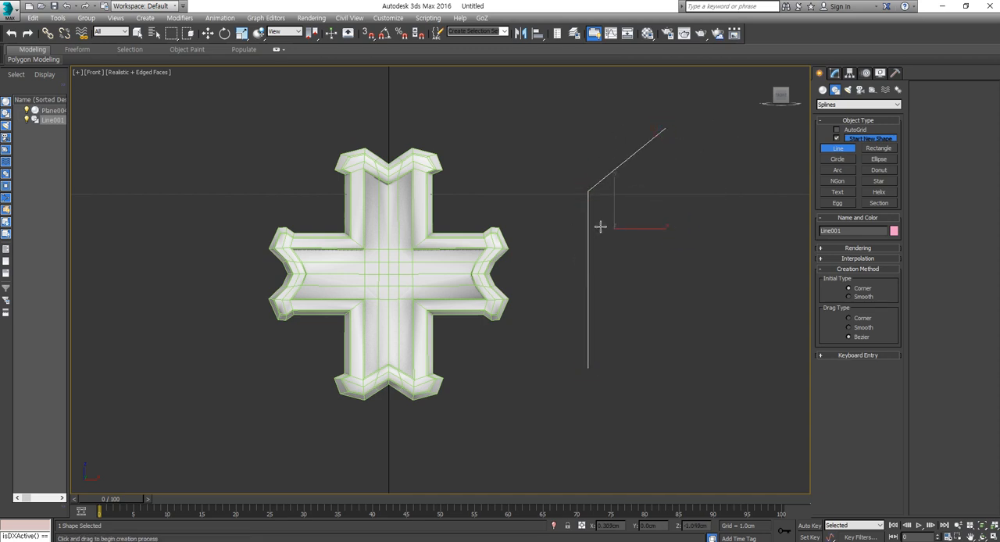
{"action": "middle_click_drag", "start_coordinate": [635, 247], "coordinate": [586, 264]}
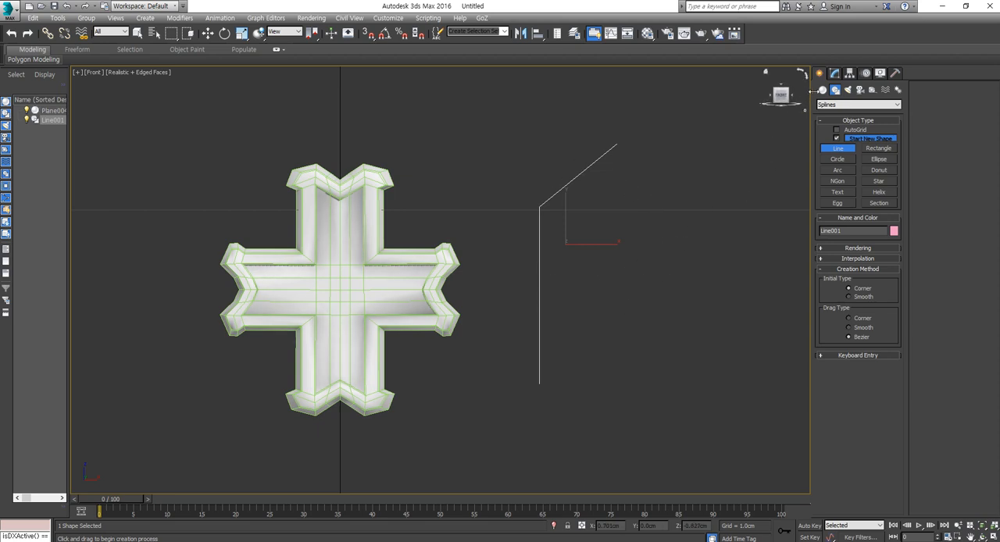
- Examine the line's vertex, segment and spline sub-object levels, selecting the whole spline and its slanted segment
{"action": "left_click", "coordinate": [835, 73]}
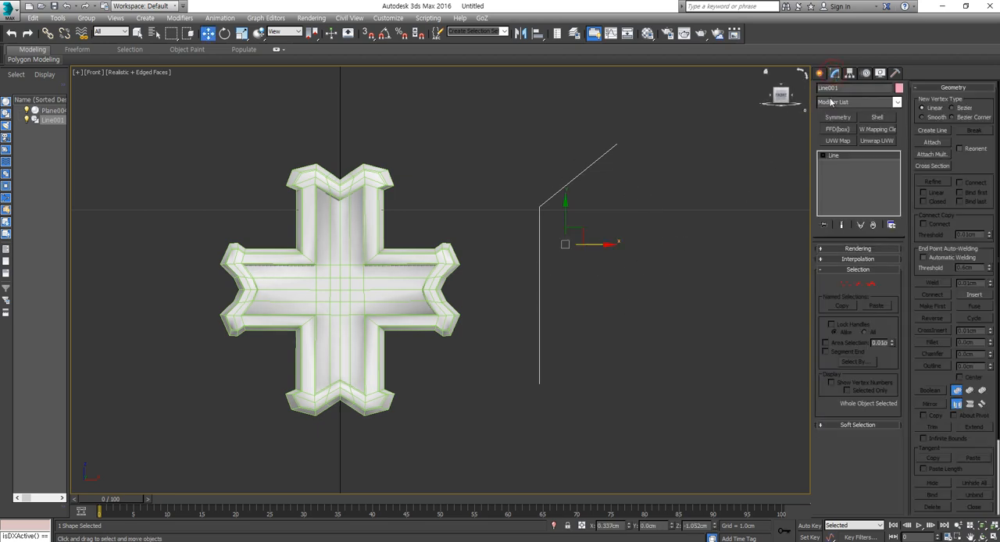
{"action": "left_click", "coordinate": [846, 284]}
{"action": "left_click", "coordinate": [859, 284]}
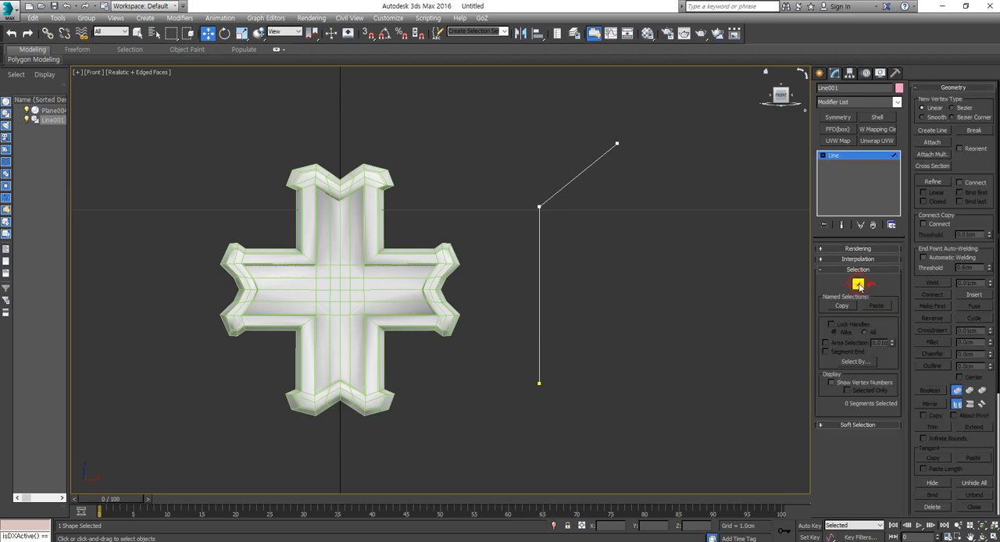
{"action": "left_click", "coordinate": [844, 286]}
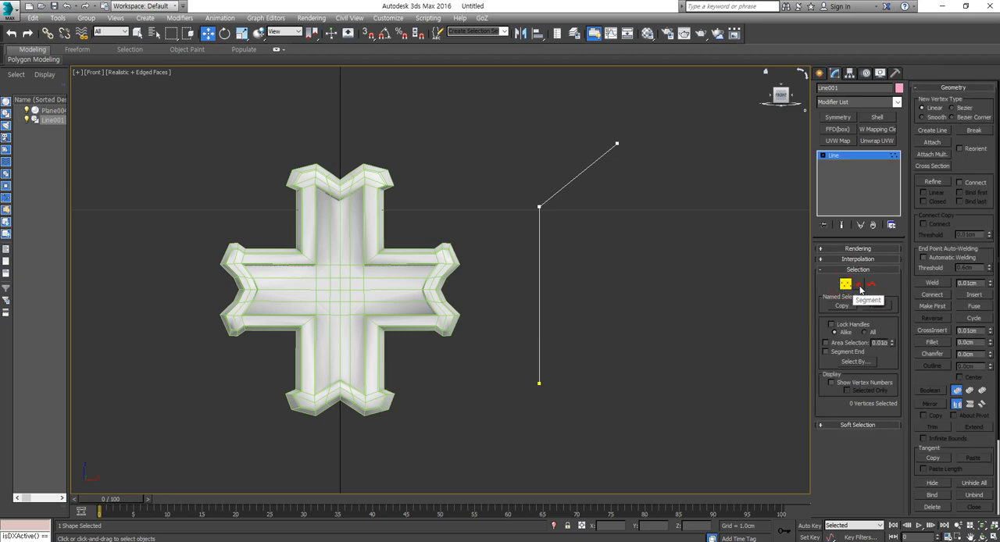
{"action": "left_click", "coordinate": [873, 286]}
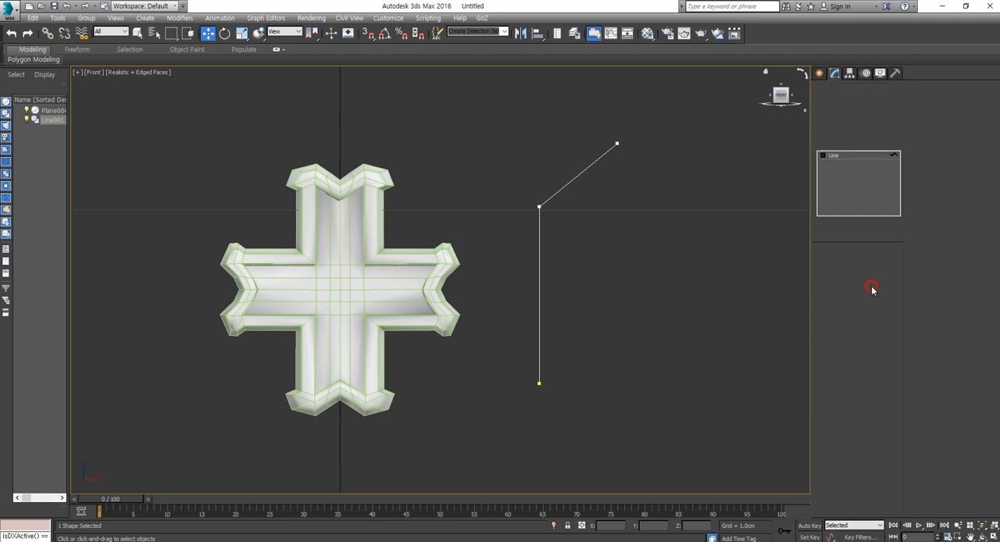
{"action": "left_click", "coordinate": [570, 181]}
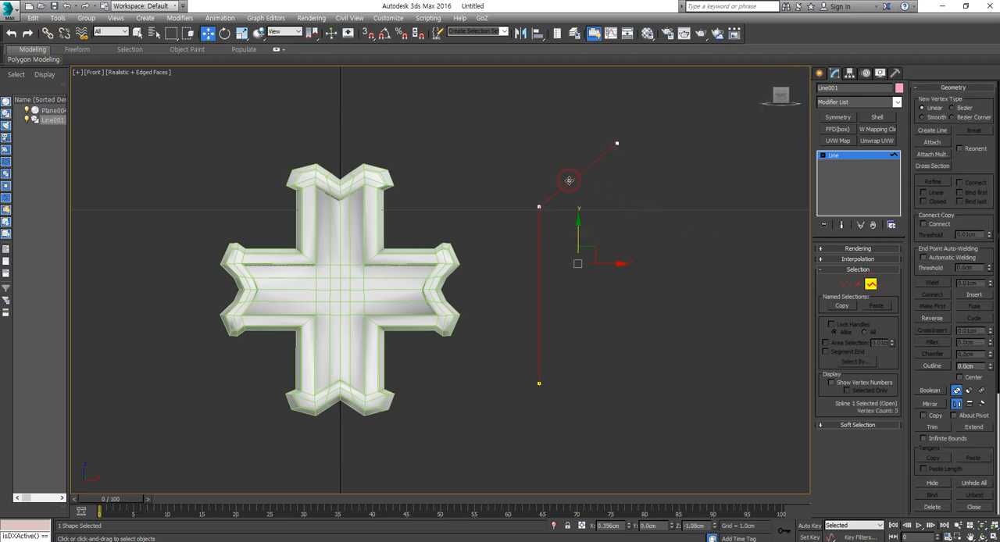
{"action": "left_click", "coordinate": [859, 284]}
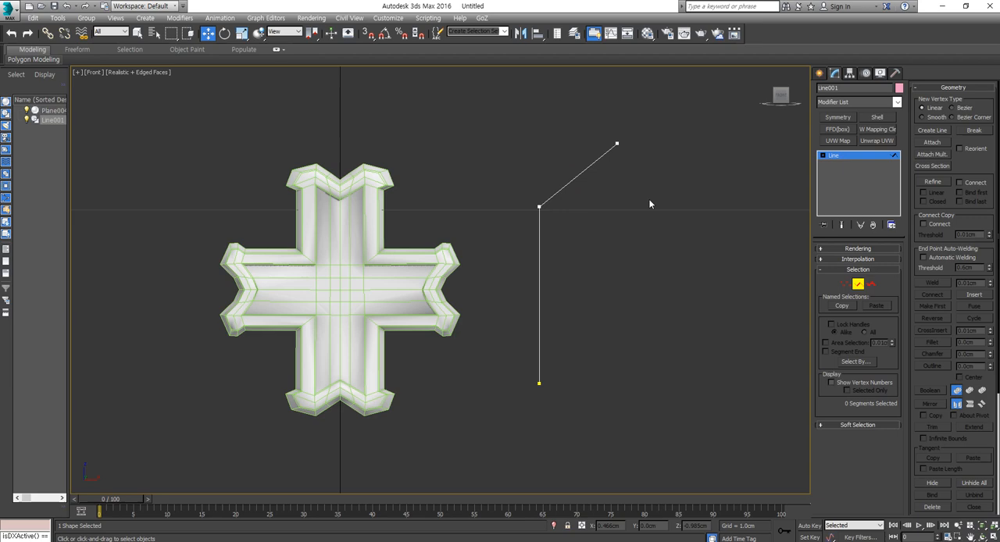
{"action": "left_click", "coordinate": [571, 180]}
{"action": "left_click", "coordinate": [845, 284]}
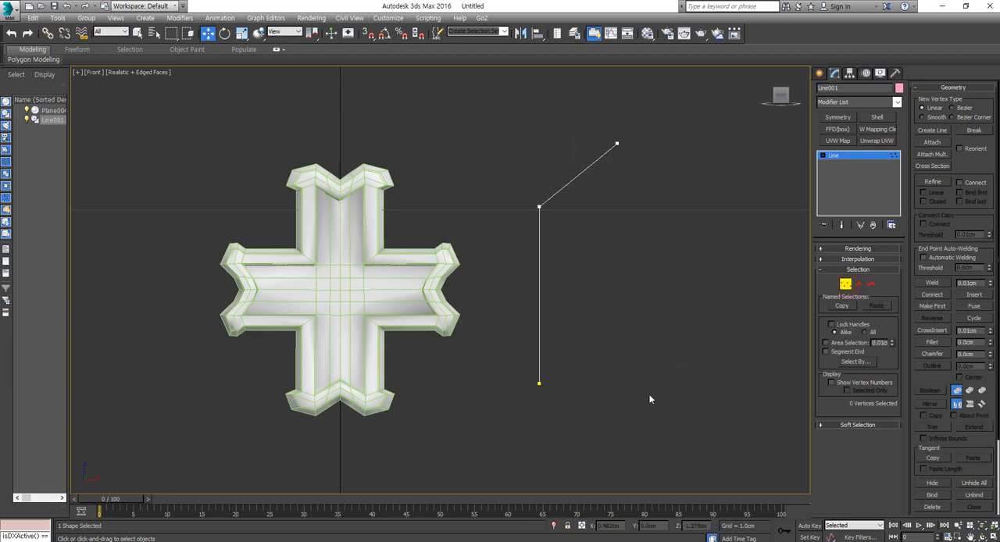
- Draw a second line with a curved Bezier point and a straight end segment, and delete it
{"action": "left_click", "coordinate": [817, 74]}
{"action": "left_click", "coordinate": [843, 152]}
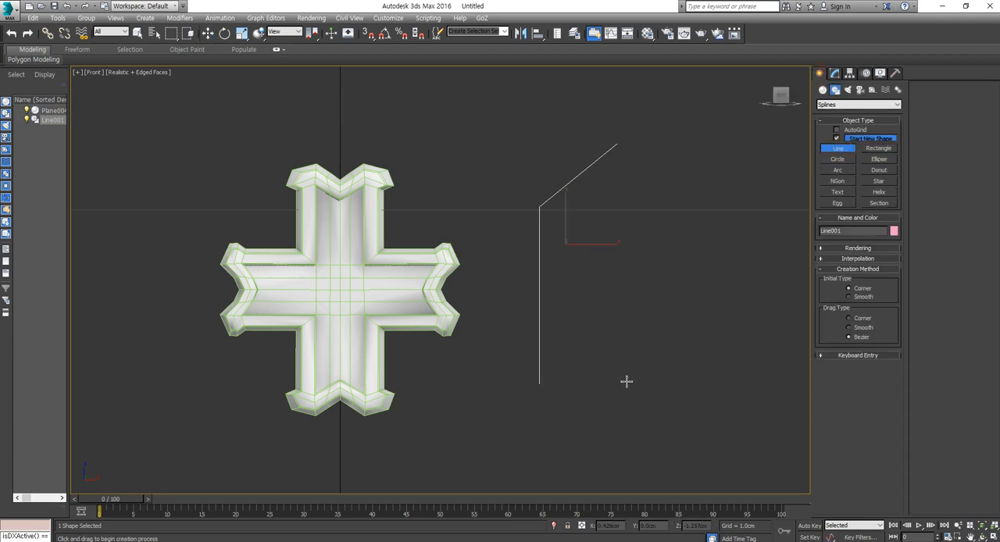
{"action": "left_click", "coordinate": [644, 379]}
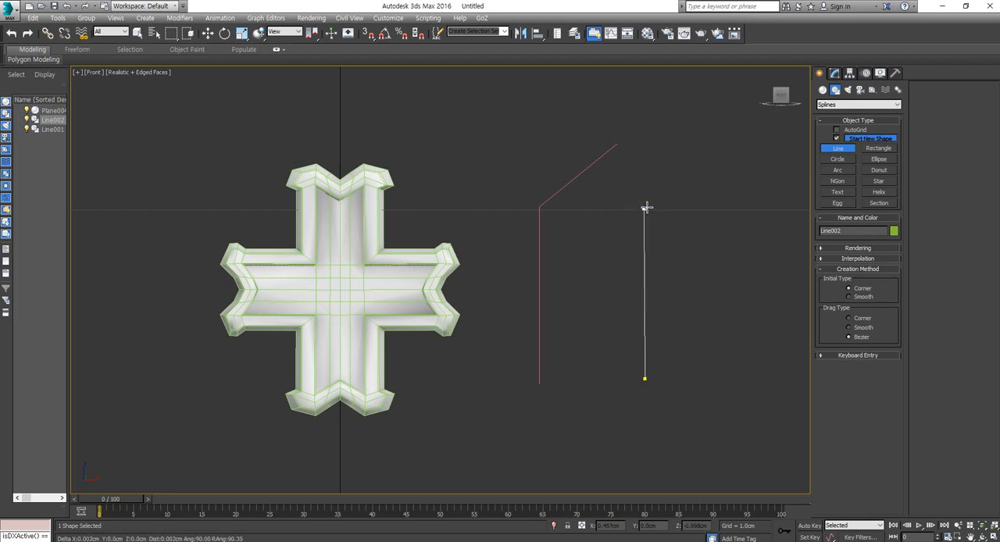
{"action": "left_click_drag", "start_coordinate": [644, 208], "coordinate": [707, 161]}
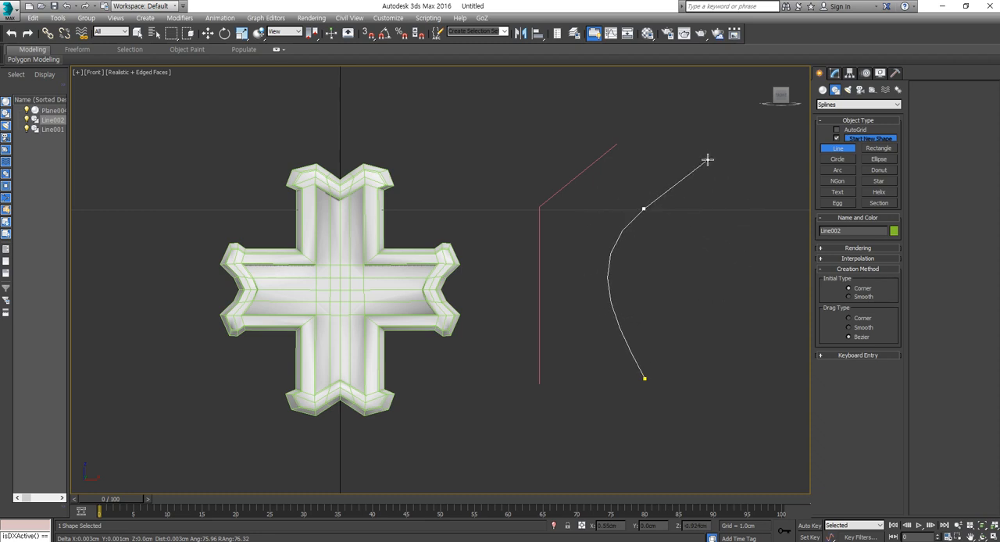
{"action": "left_click", "coordinate": [683, 99]}
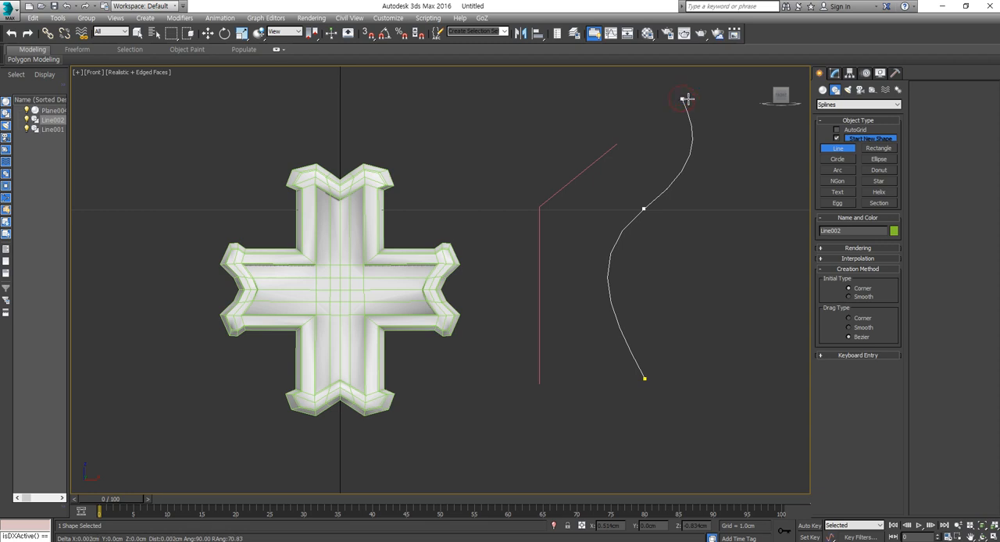
{"action": "left_click", "coordinate": [759, 130]}
{"action": "right_click", "coordinate": [752, 196]}
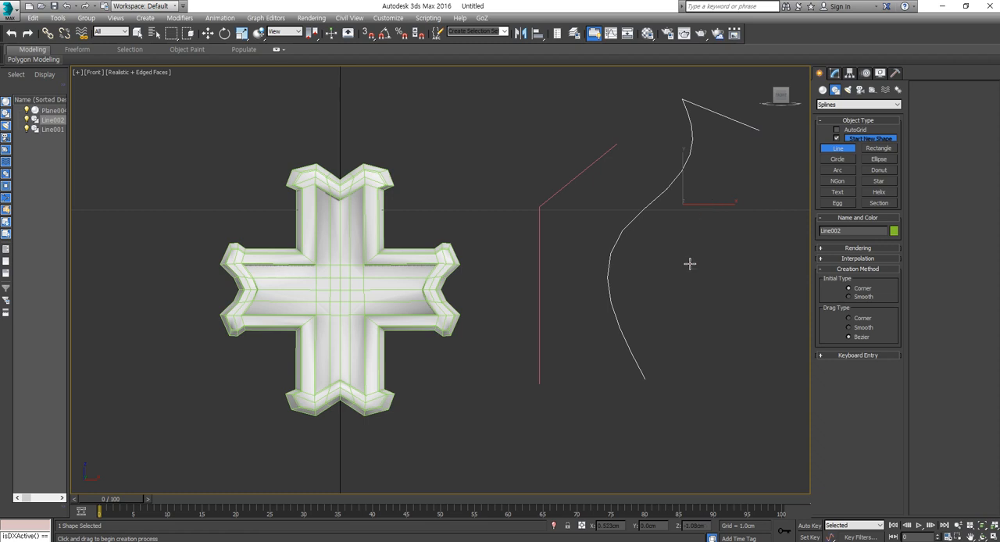
{"action": "key", "text": "Delete"}
{"action": "right_click", "coordinate": [610, 194]}
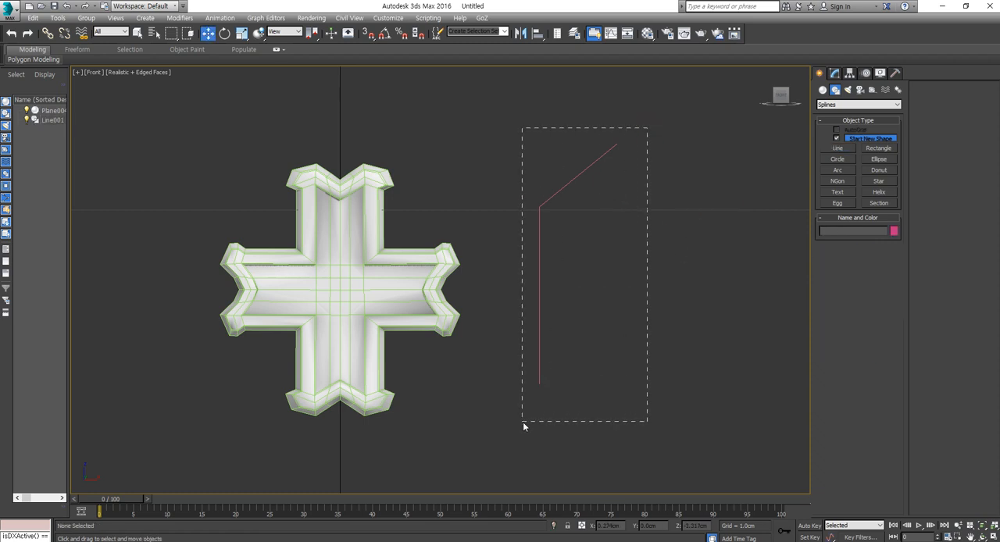
- Select all of the remaining line's vertices and convert them to Smooth, and back to Corner
{"action": "left_click_drag", "start_coordinate": [524, 423], "coordinate": [524, 423]}
{"action": "left_click", "coordinate": [835, 74]}
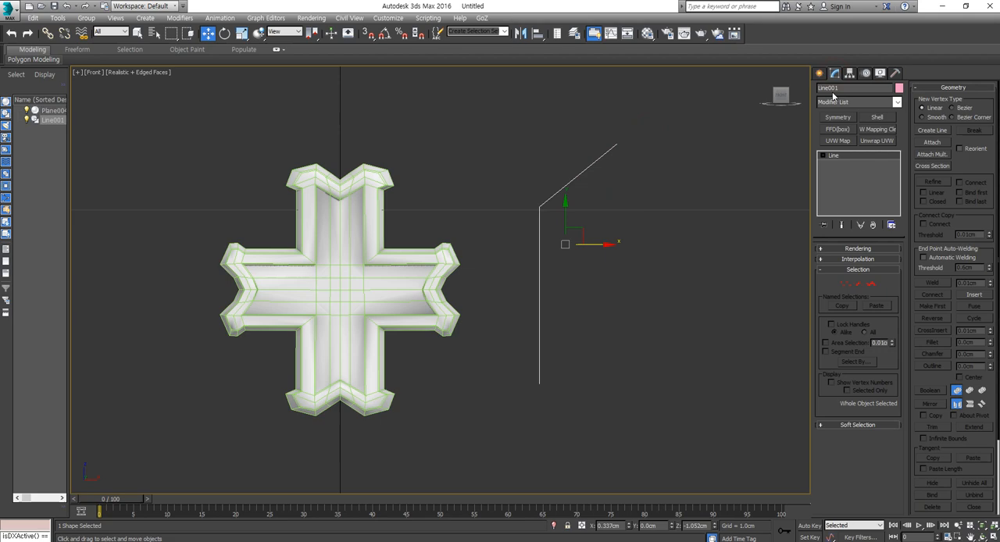
{"action": "left_click", "coordinate": [845, 285]}
{"action": "left_click_drag", "start_coordinate": [485, 432], "coordinate": [484, 432]}
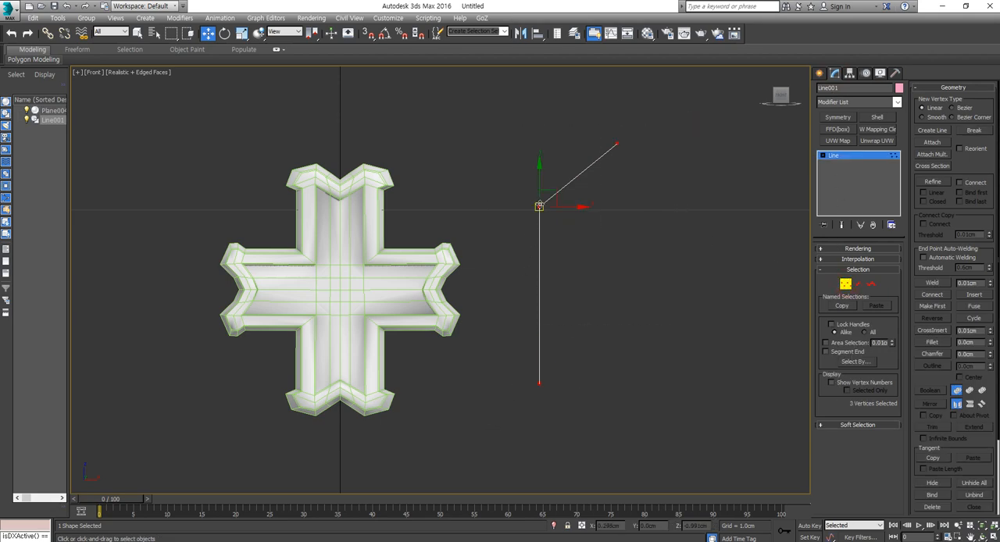
{"action": "right_click", "coordinate": [537, 205]}
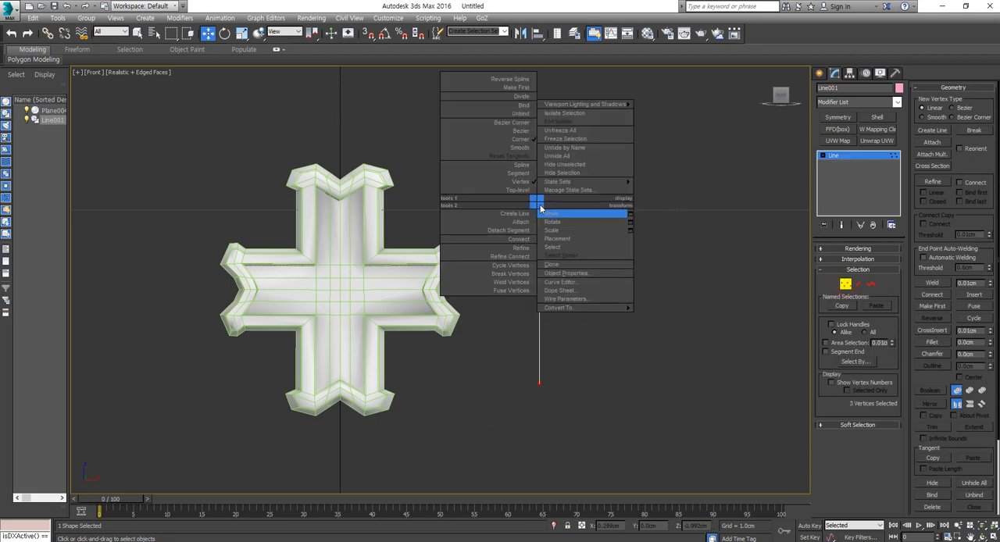
{"action": "left_click", "coordinate": [521, 148]}
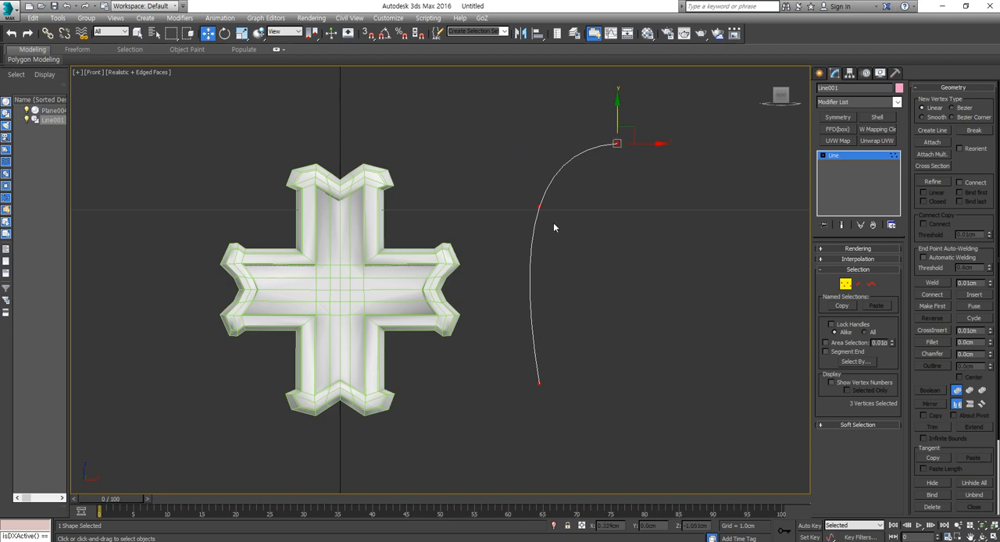
{"action": "right_click", "coordinate": [539, 206]}
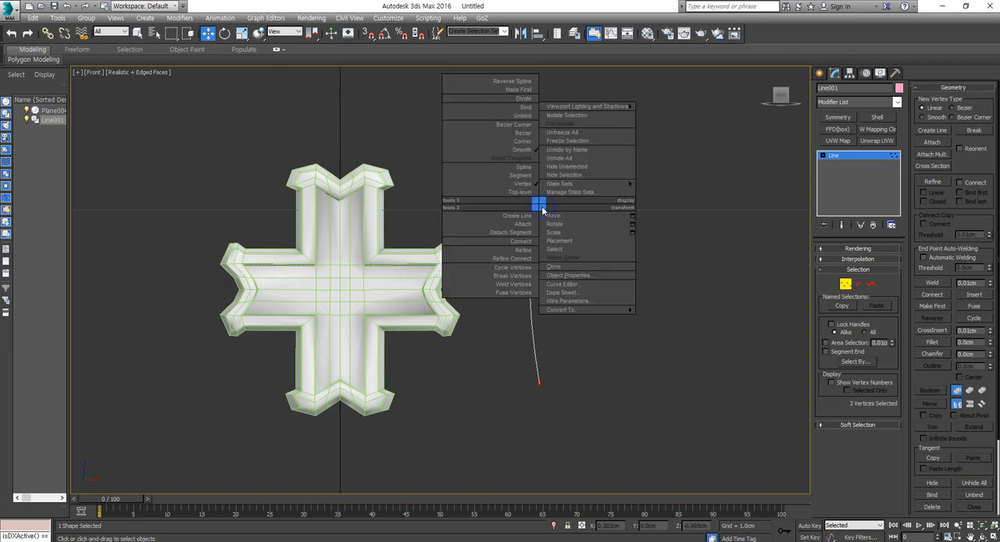
{"action": "left_click", "coordinate": [522, 142]}
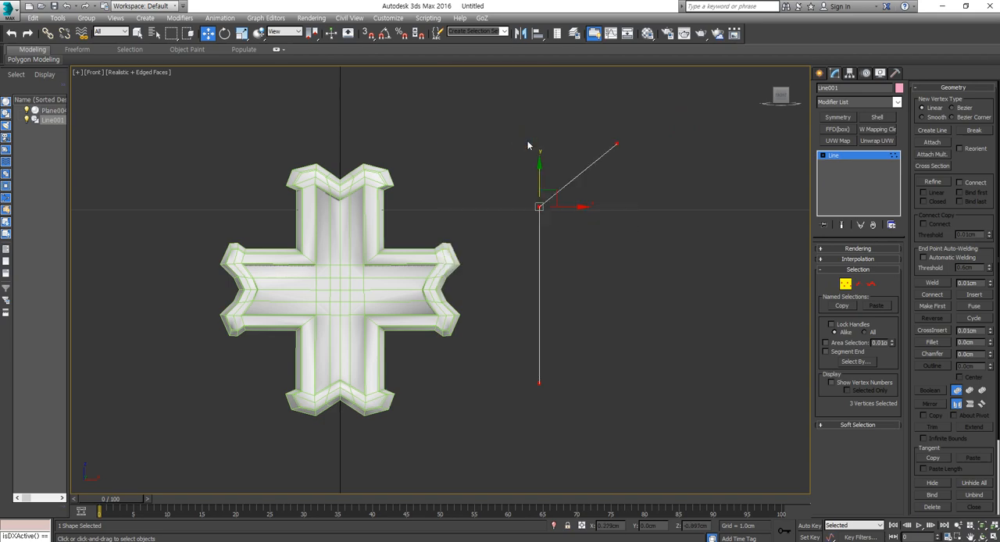
- Convert the line's vertices to Bezier and try bending the curve with the middle vertex's lower tangent handle
{"action": "right_click", "coordinate": [538, 207]}
{"action": "left_click", "coordinate": [521, 148]}
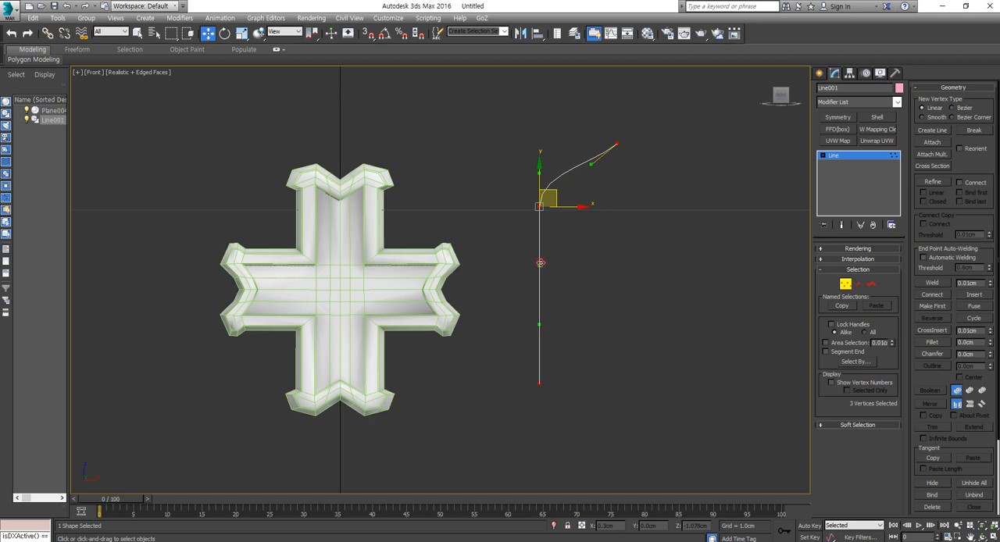
{"action": "left_click_drag", "start_coordinate": [540, 263], "coordinate": [602, 277]}
{"action": "key", "text": "ctrl+z"}
{"action": "key", "text": "ctrl+z"}
{"action": "mouse_move", "coordinate": [540, 268]}
{"action": "left_mouse_down"}
{"action": "mouse_move", "coordinate": [592, 272]}
{"action": "mouse_move", "coordinate": [537, 268]}
{"action": "left_mouse_up"}
{"action": "key", "text": "ctrl+z"}
{"action": "left_click_drag", "start_coordinate": [541, 269], "coordinate": [611, 266]}
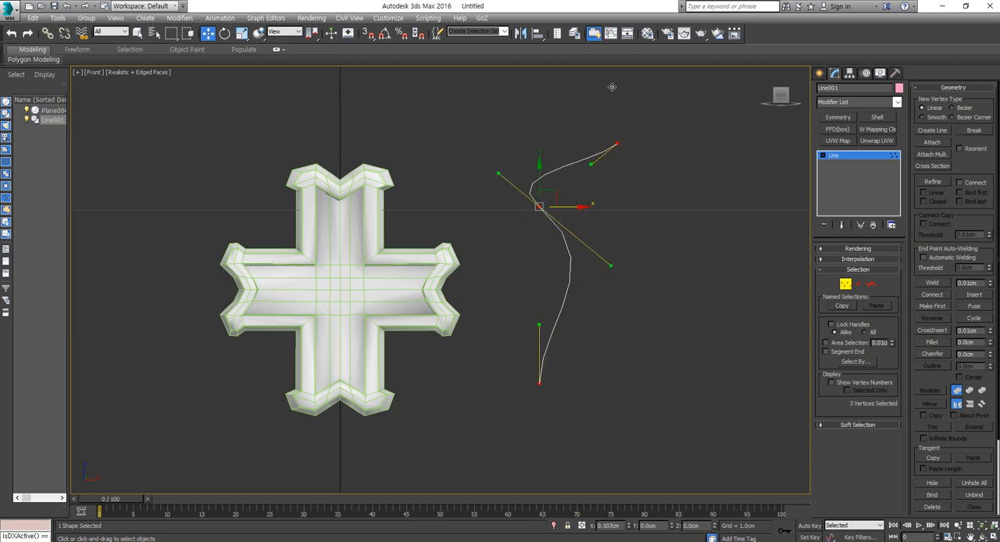
{"action": "left_click_drag", "start_coordinate": [612, 87], "coordinate": [613, 245]}
{"action": "right_click", "coordinate": [613, 245]}
{"action": "left_click", "coordinate": [559, 191]}
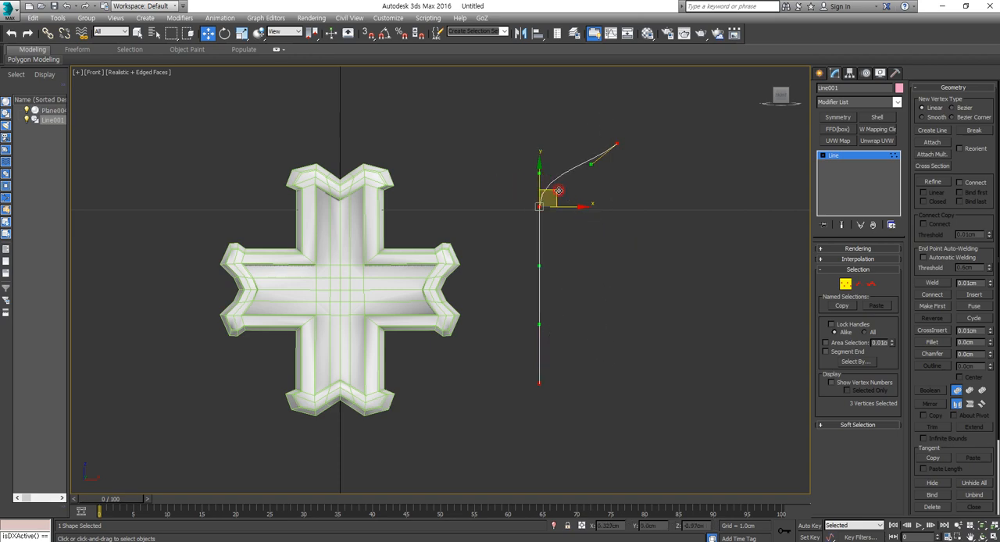
{"action": "mouse_move", "coordinate": [541, 266]}
{"action": "left_mouse_down"}
{"action": "mouse_move", "coordinate": [528, 265]}
{"action": "mouse_move", "coordinate": [542, 279]}
{"action": "left_mouse_up"}
{"action": "right_click", "coordinate": [543, 279]}
- Convert the vertices to Bezier Corner and try adjusting the middle and lower vertices' tangent handles independently
{"action": "right_click", "coordinate": [539, 207]}
{"action": "left_click", "coordinate": [520, 134]}
{"action": "left_click_drag", "start_coordinate": [540, 264], "coordinate": [455, 251]}
{"action": "left_click_drag", "start_coordinate": [541, 325], "coordinate": [610, 336]}
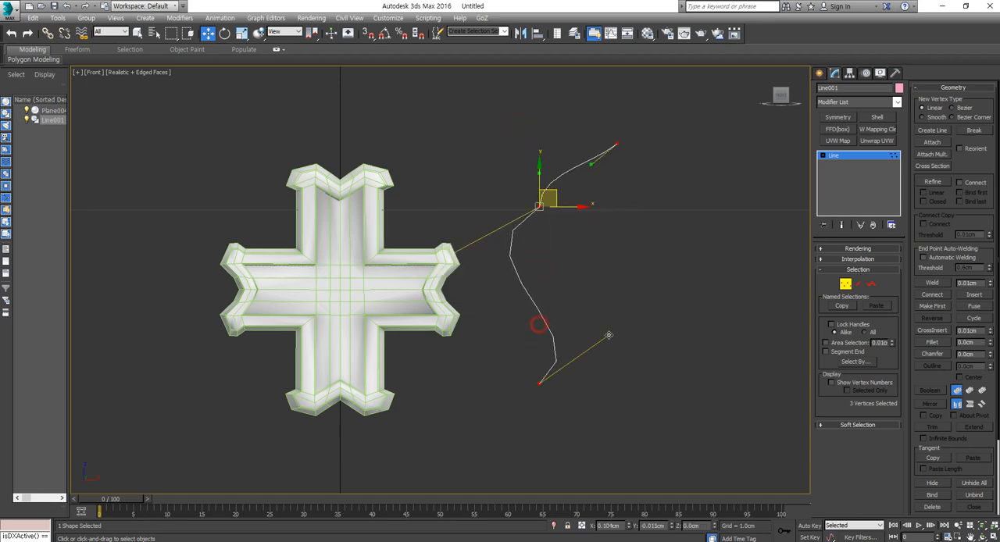
{"action": "key", "text": "ctrl+z"}
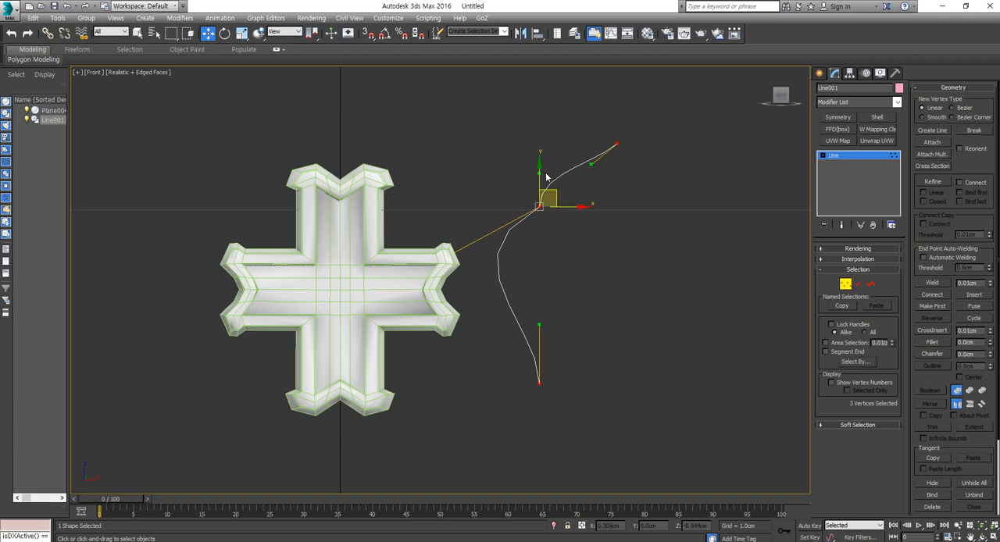
{"action": "scroll", "coordinate": [548, 177], "scroll_direction": "up", "scroll_amount": 5}
{"action": "left_click_drag", "start_coordinate": [526, 178], "coordinate": [813, 327]}
{"action": "scroll", "coordinate": [609, 299], "scroll_direction": "down", "scroll_amount": 2}
{"action": "left_click_drag", "start_coordinate": [753, 318], "coordinate": [756, 283]}
{"action": "scroll", "coordinate": [669, 323], "scroll_direction": "down", "scroll_amount": 3}
{"action": "middle_click_drag", "start_coordinate": [661, 347], "coordinate": [638, 294]}
- Undo the handle adjustments and Bezier conversions, and delete the practice line
{"action": "key", "text": "ctrl+z"}
{"action": "key", "text": "ctrl+z"}
{"action": "key", "text": "ctrl+z"}
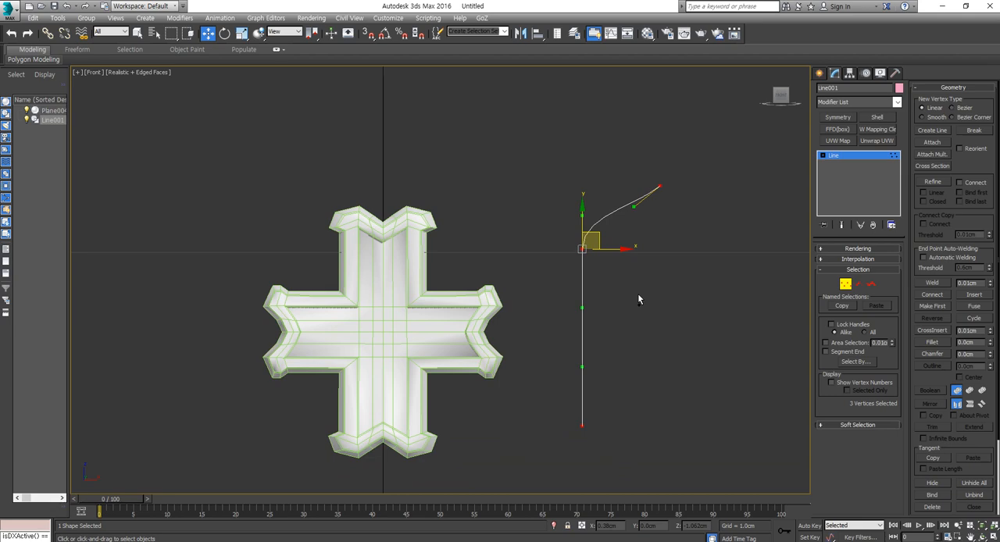
{"action": "key", "text": "ctrl+z"}
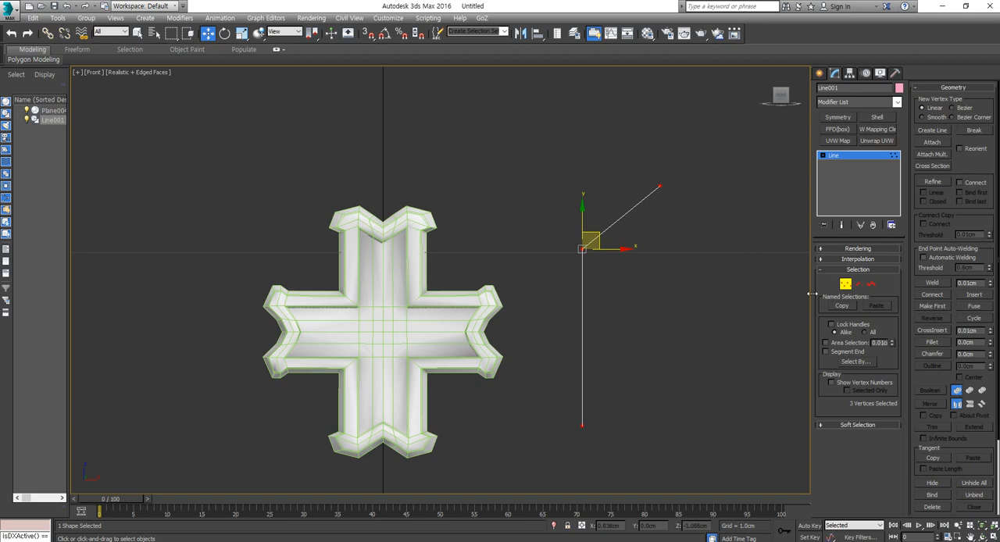
{"action": "left_click", "coordinate": [846, 284]}
{"action": "left_click_drag", "start_coordinate": [710, 157], "coordinate": [570, 444]}
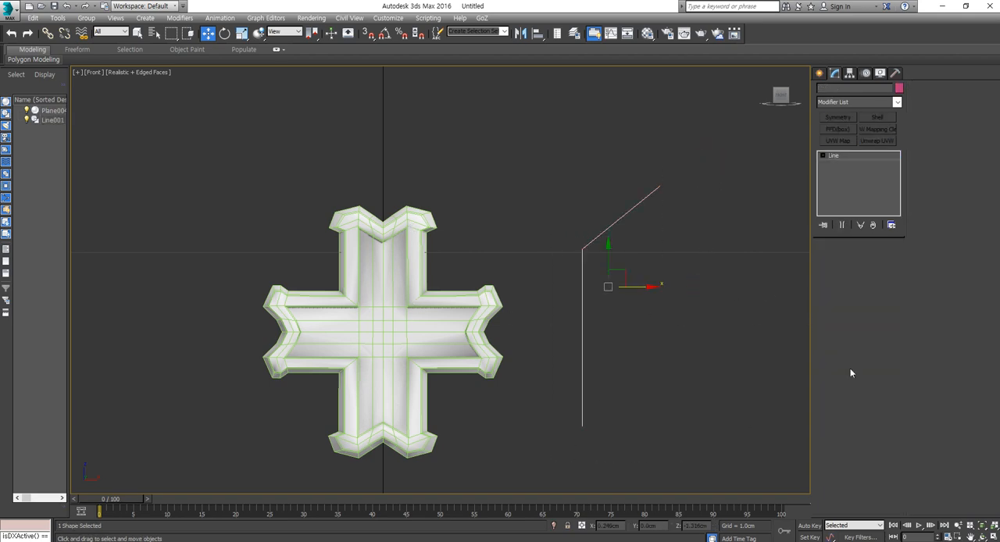
{"action": "key", "text": "Delete"}
- Draw an L-shaped line with corner vertices along the cross model's upper and side arms in wireframe display
{"action": "left_click", "coordinate": [820, 73]}
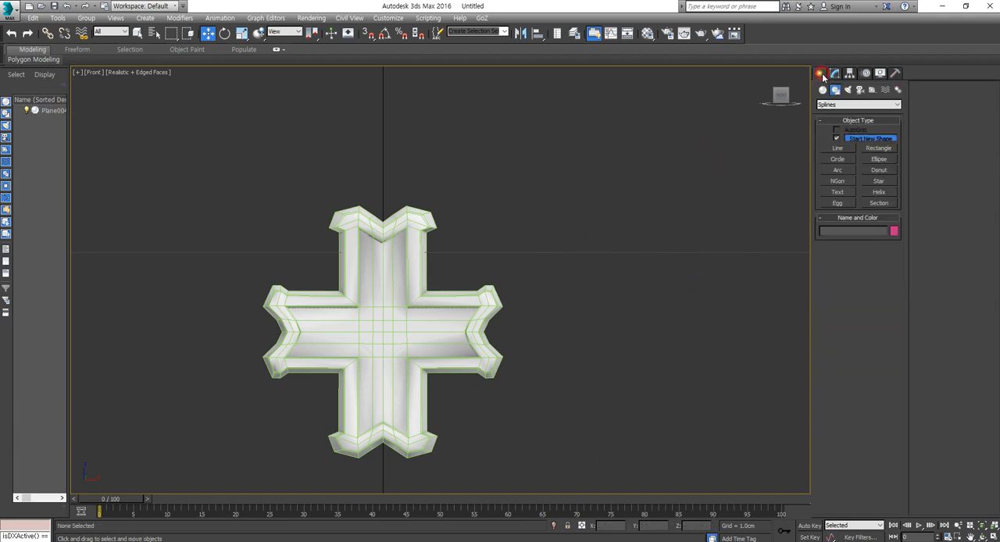
{"action": "left_click", "coordinate": [839, 149]}
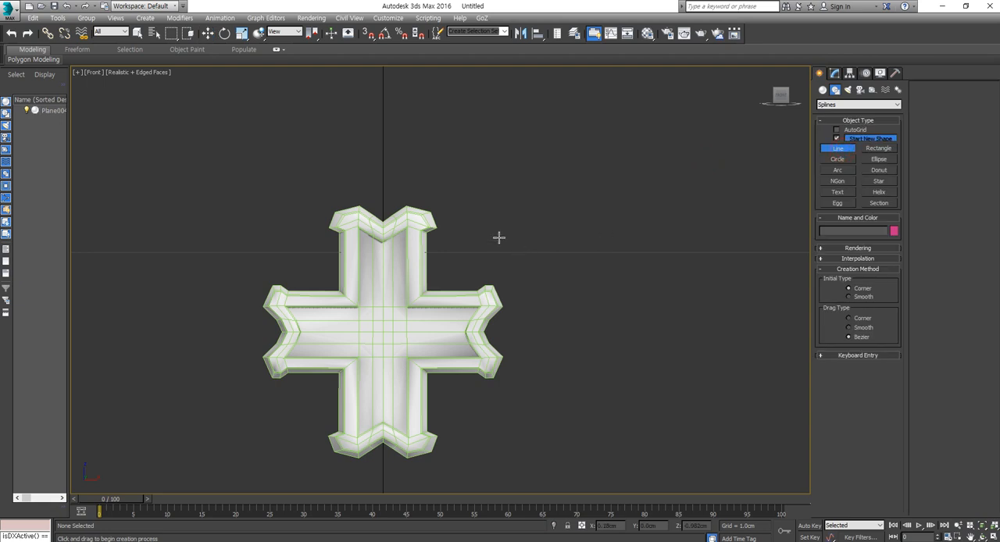
{"action": "left_click", "coordinate": [412, 221]}
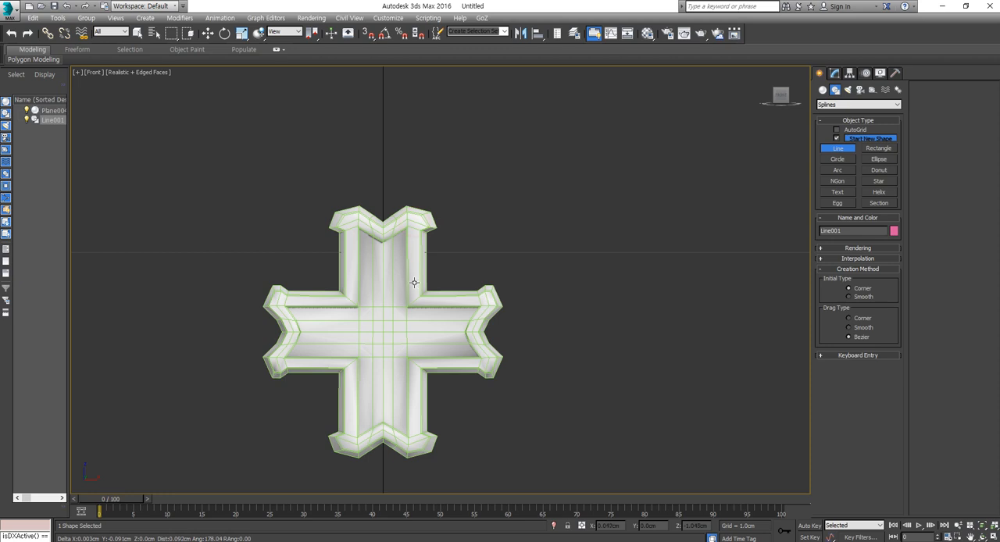
{"action": "key", "text": "F3"}
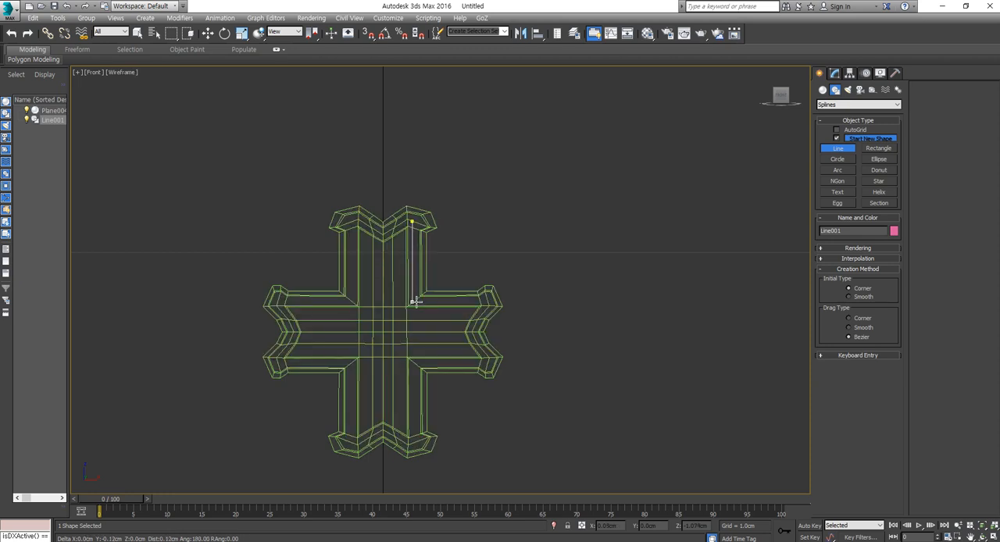
{"action": "left_click", "coordinate": [414, 302]}
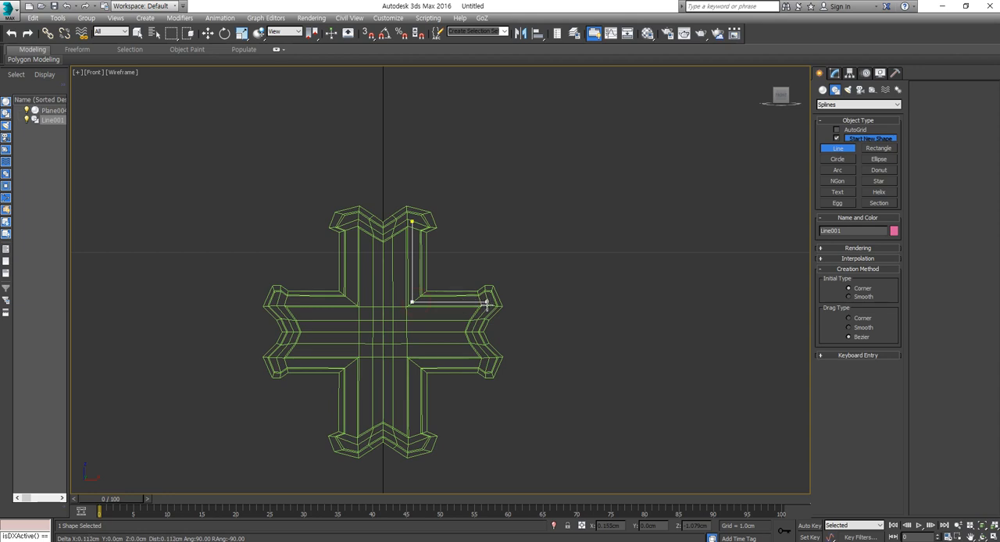
{"action": "left_click", "coordinate": [489, 302]}
{"action": "right_click", "coordinate": [488, 300]}
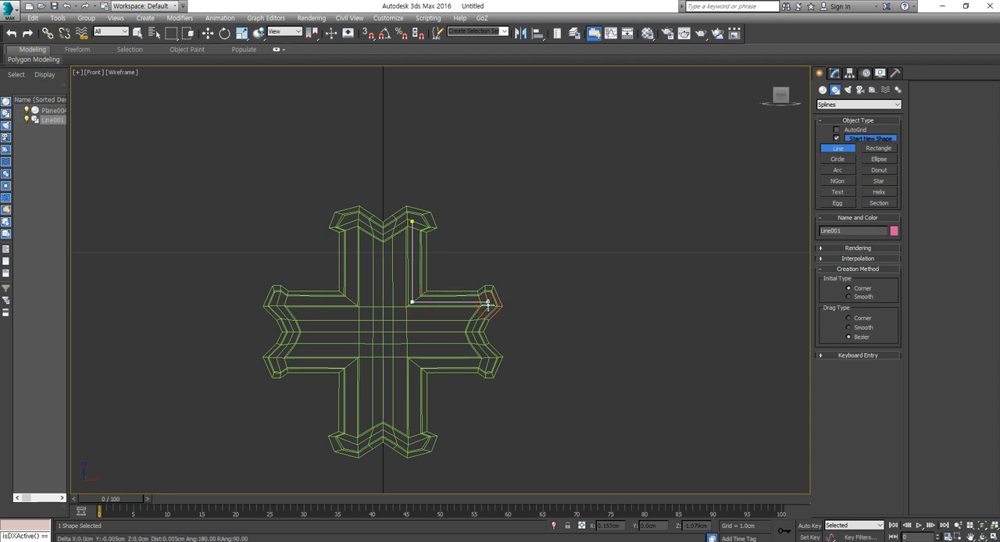
- Move the L-shaped line off the cross into the empty space beside it, and restore the shaded front view
{"action": "scroll", "coordinate": [445, 265], "scroll_direction": "up", "scroll_amount": 3}
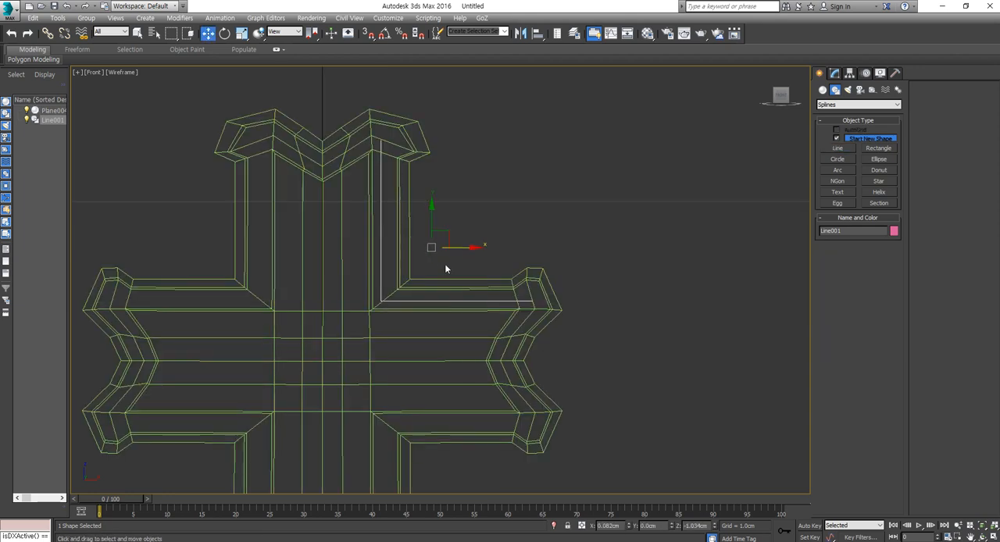
{"action": "key", "text": "w"}
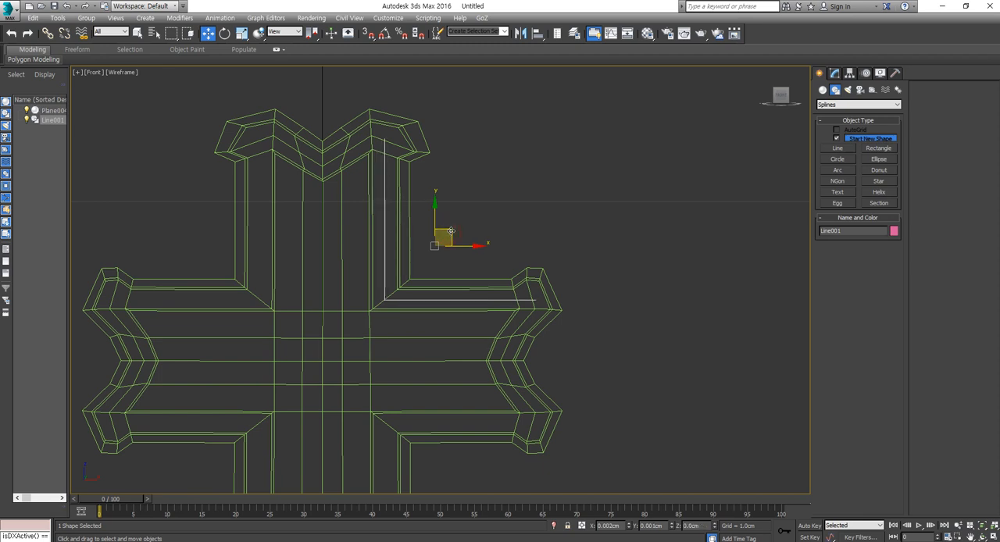
{"action": "left_click_drag", "start_coordinate": [451, 231], "coordinate": [452, 230]}
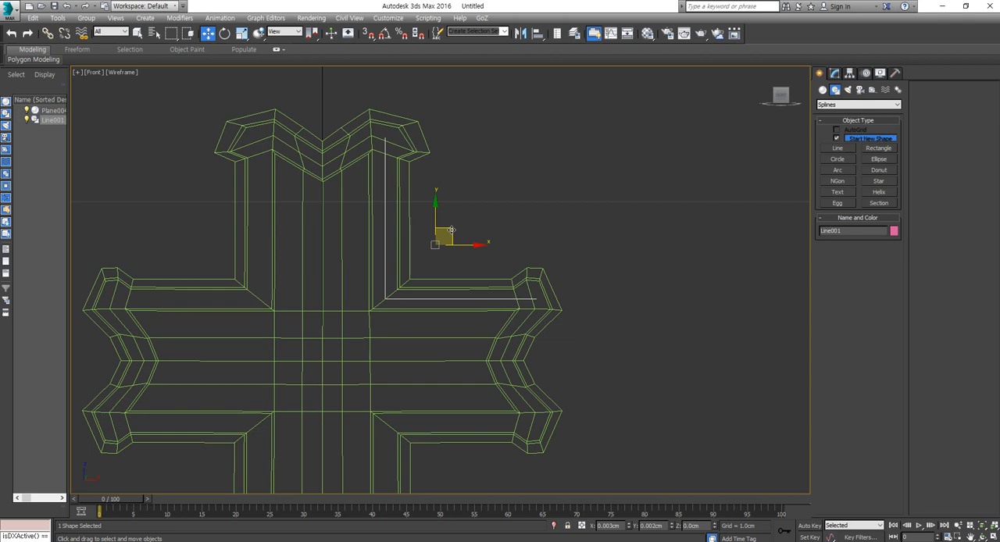
{"action": "scroll", "coordinate": [531, 297], "scroll_direction": "down", "scroll_amount": 5}
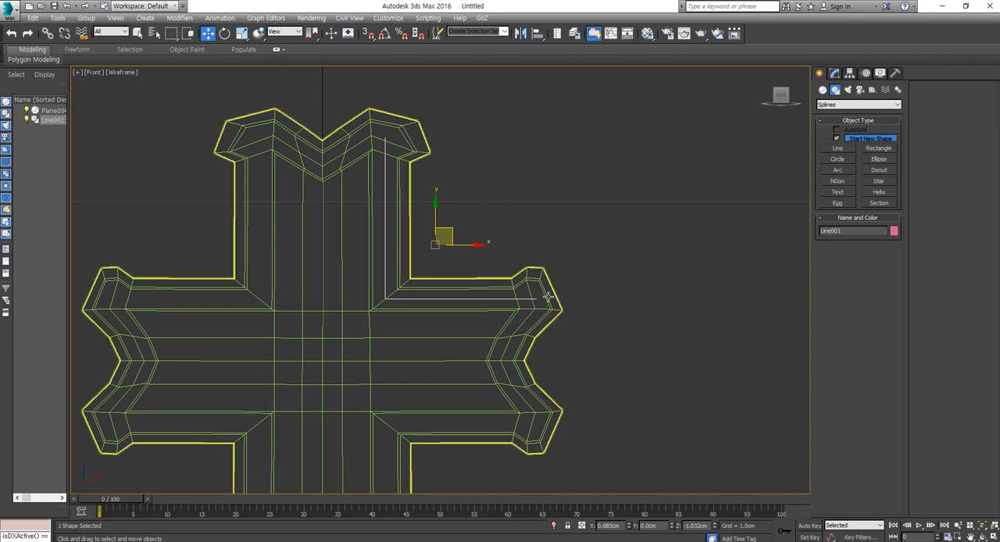
{"action": "key", "text": "p"}
{"action": "left_click_drag", "start_coordinate": [526, 279], "coordinate": [698, 286]}
{"action": "key", "text": "f"}
{"action": "key", "text": "F3"}
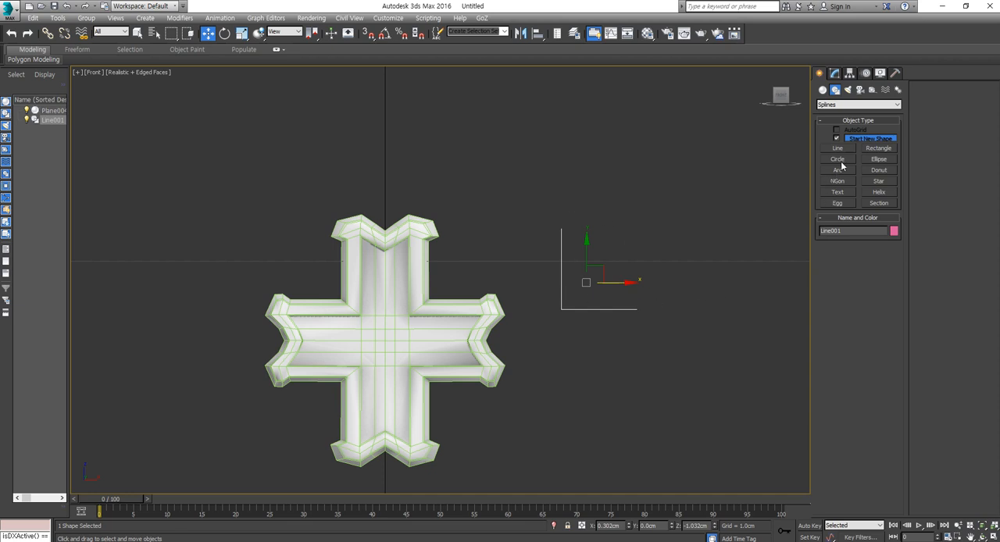
- Draw a circle with a radius of about 0.017 cm beside the L-shaped line
{"action": "left_click", "coordinate": [840, 160]}
{"action": "left_click_drag", "start_coordinate": [720, 303], "coordinate": [720, 314]}
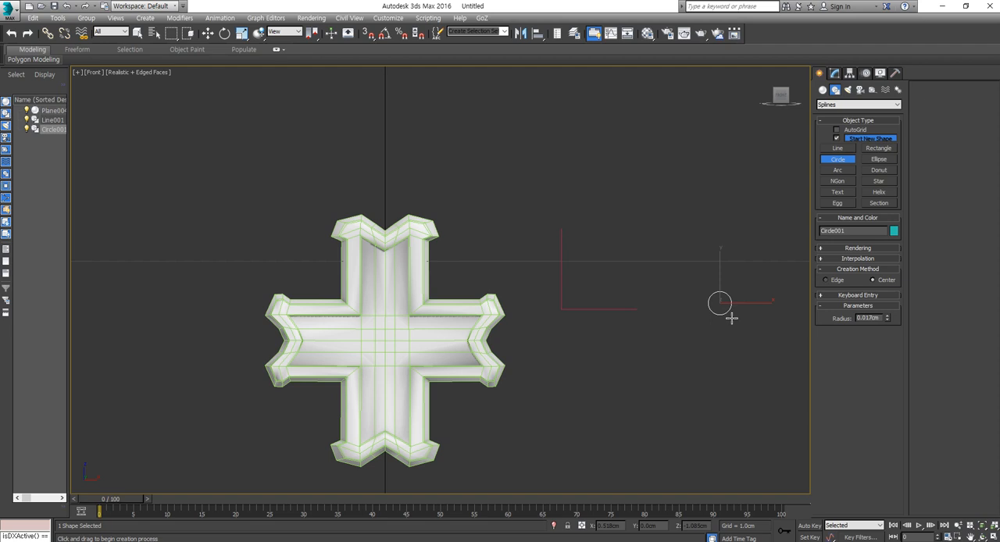
{"action": "key", "text": "w"}
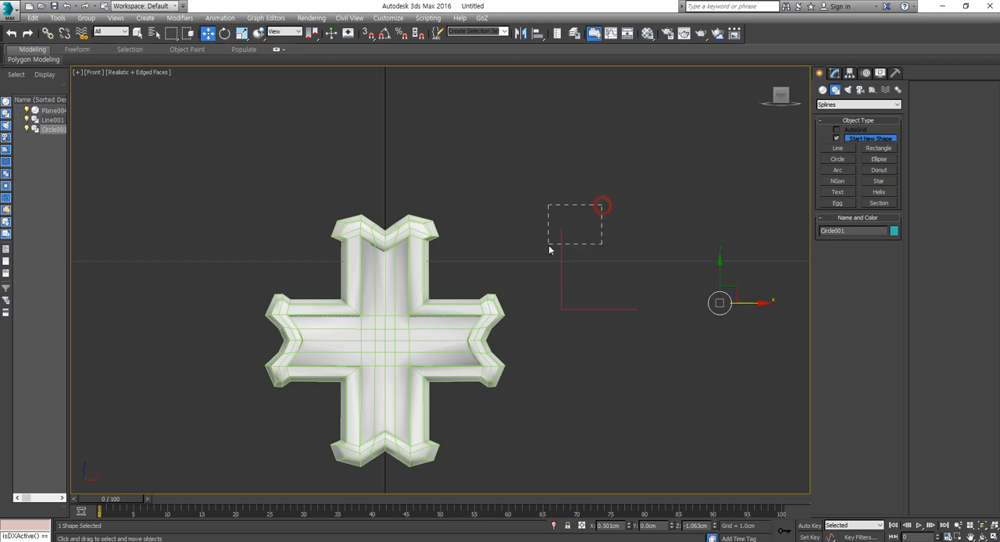
- Create a Loft compound object with the L-shaped line as the path and the circle as the shape
{"action": "left_click_drag", "start_coordinate": [549, 248], "coordinate": [553, 247]}
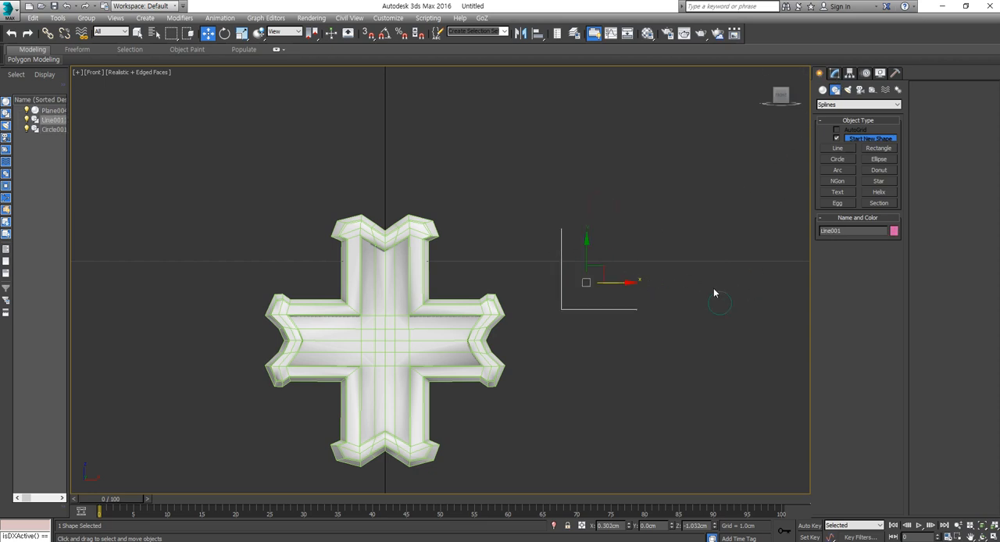
{"action": "left_click", "coordinate": [826, 91]}
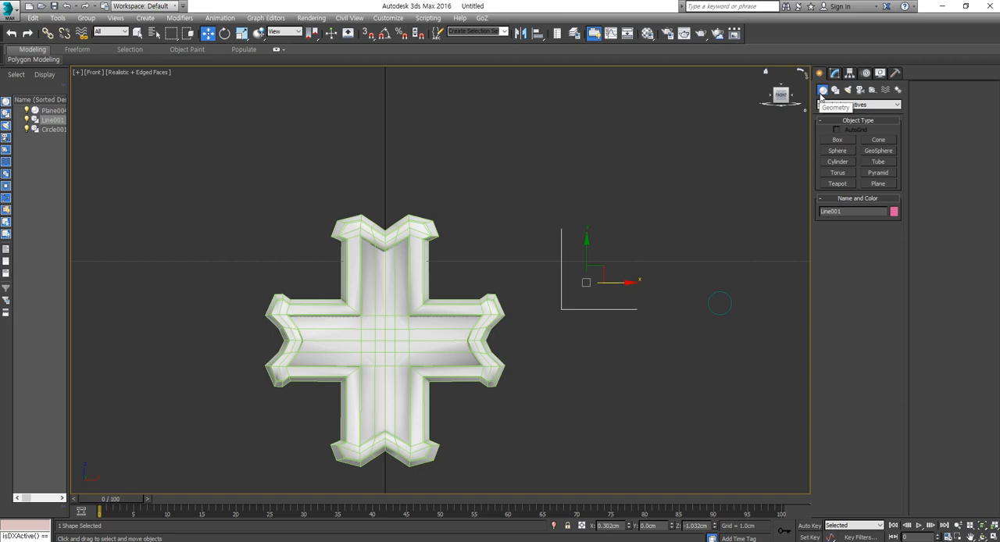
{"action": "left_click", "coordinate": [851, 106]}
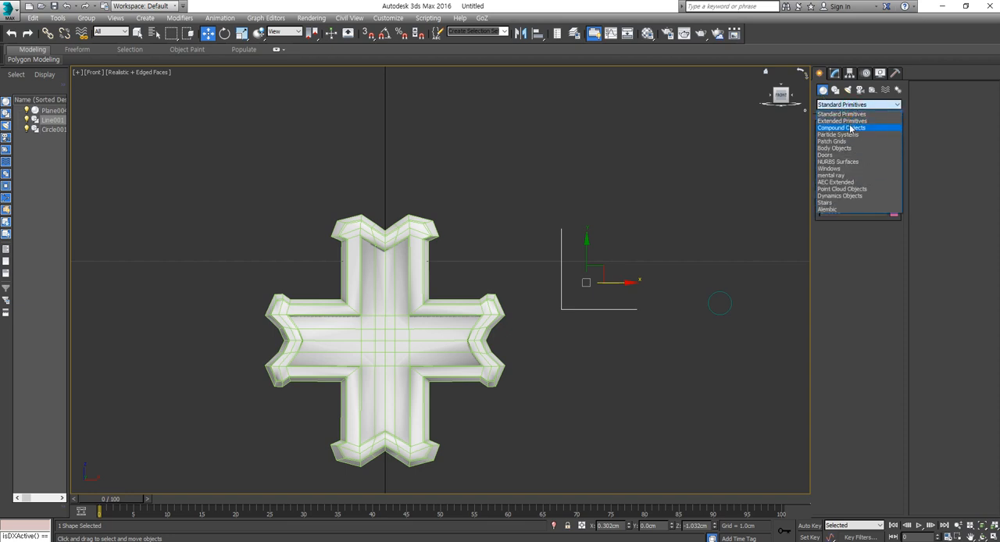
{"action": "left_click", "coordinate": [852, 128]}
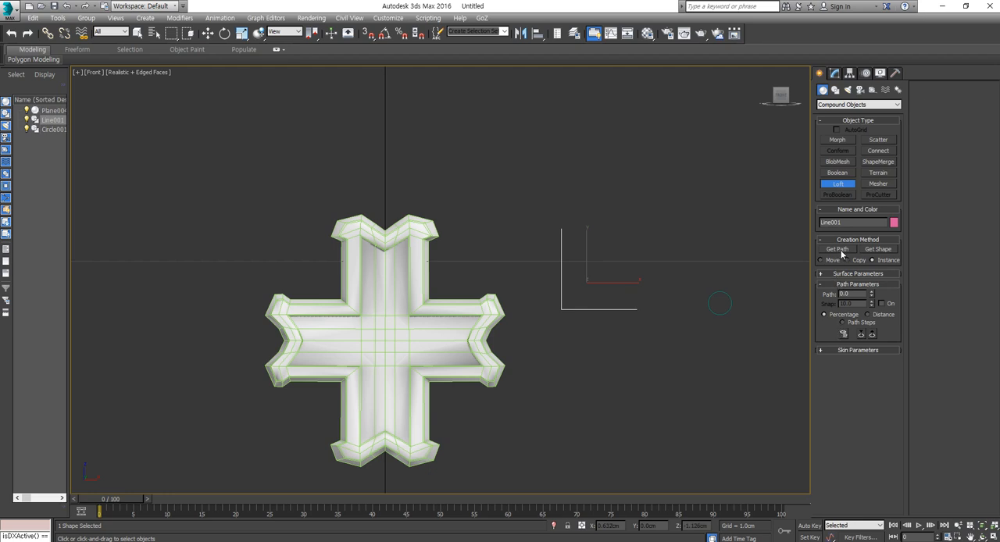
{"action": "left_click", "coordinate": [877, 250]}
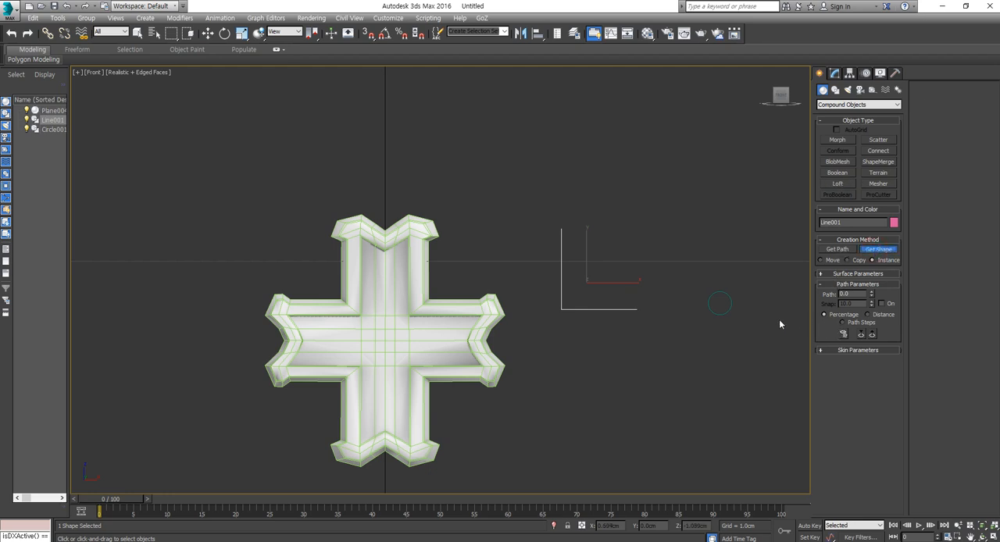
{"action": "left_click", "coordinate": [730, 305]}
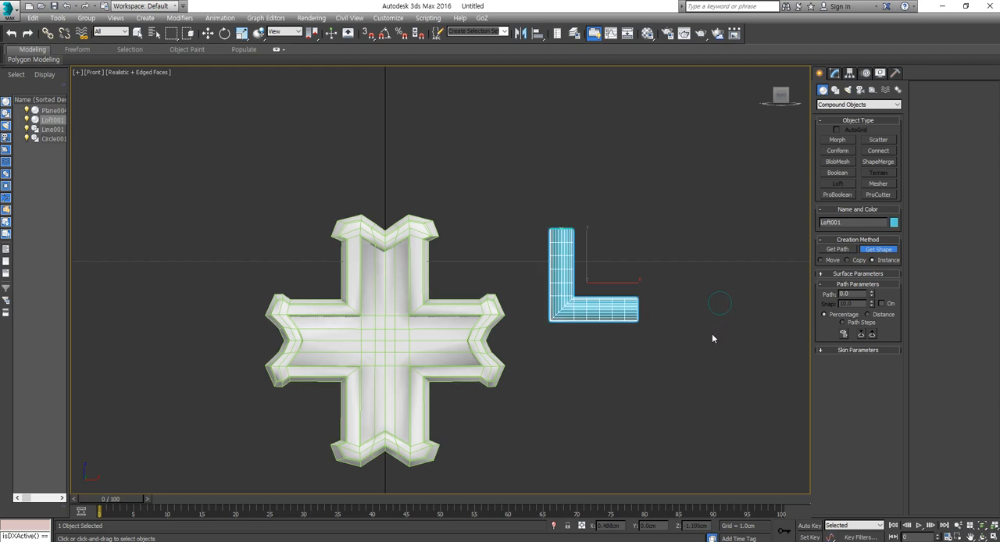
- Access the vertices of the loft's underlying path line and switch the view to wireframe
{"action": "scroll", "coordinate": [555, 254], "scroll_direction": "up", "scroll_amount": 4}
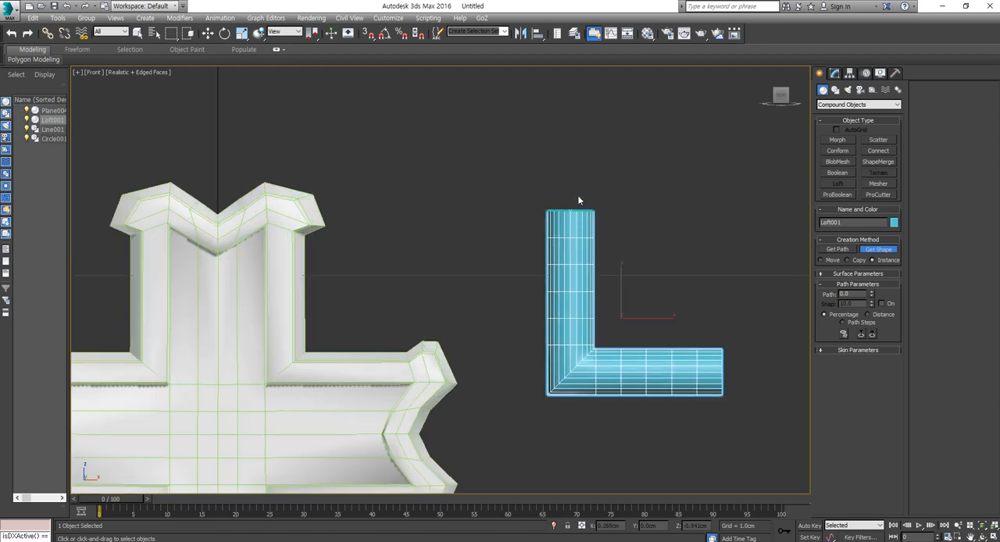
{"action": "scroll", "coordinate": [581, 204], "scroll_direction": "down", "scroll_amount": 4}
{"action": "scroll", "coordinate": [613, 269], "scroll_direction": "up", "scroll_amount": 3}
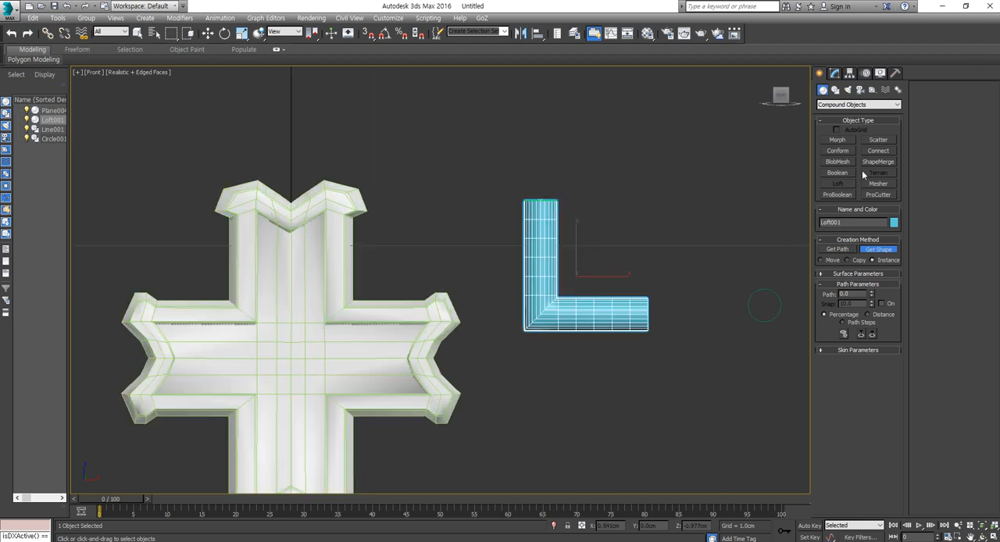
{"action": "left_click", "coordinate": [835, 73]}
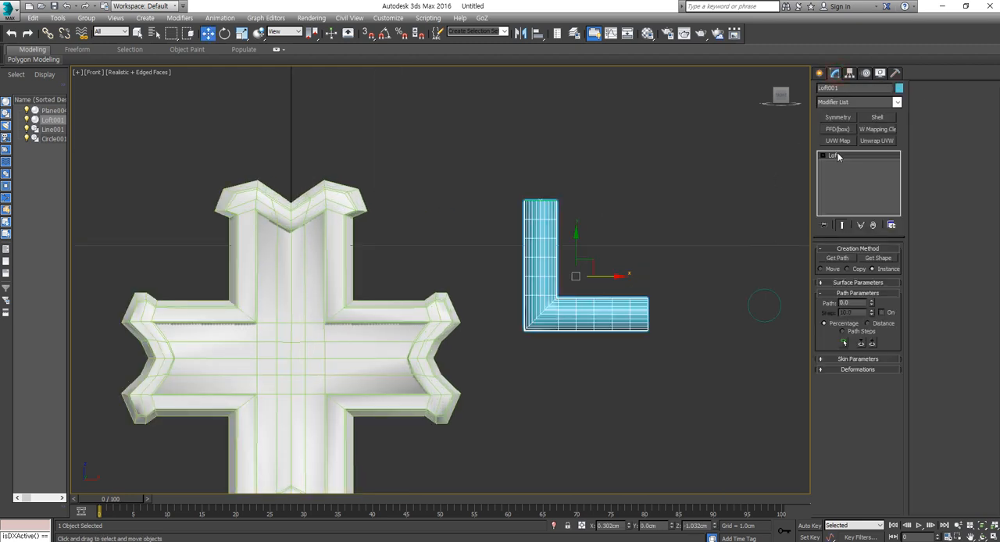
{"action": "left_click", "coordinate": [823, 156]}
{"action": "left_click", "coordinate": [840, 171]}
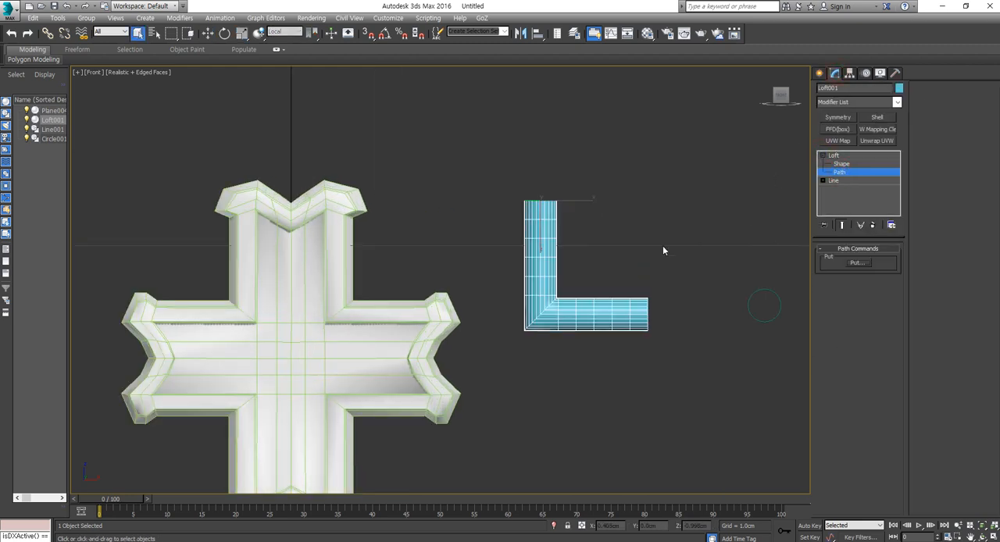
{"action": "left_click", "coordinate": [853, 181]}
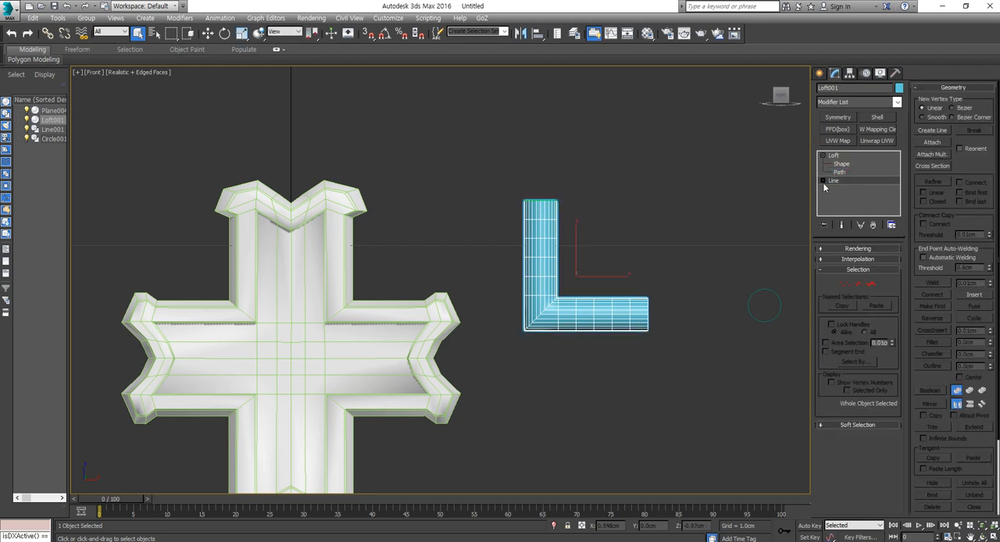
{"action": "left_click", "coordinate": [823, 181]}
{"action": "left_click", "coordinate": [841, 190]}
{"action": "key", "text": "F3"}
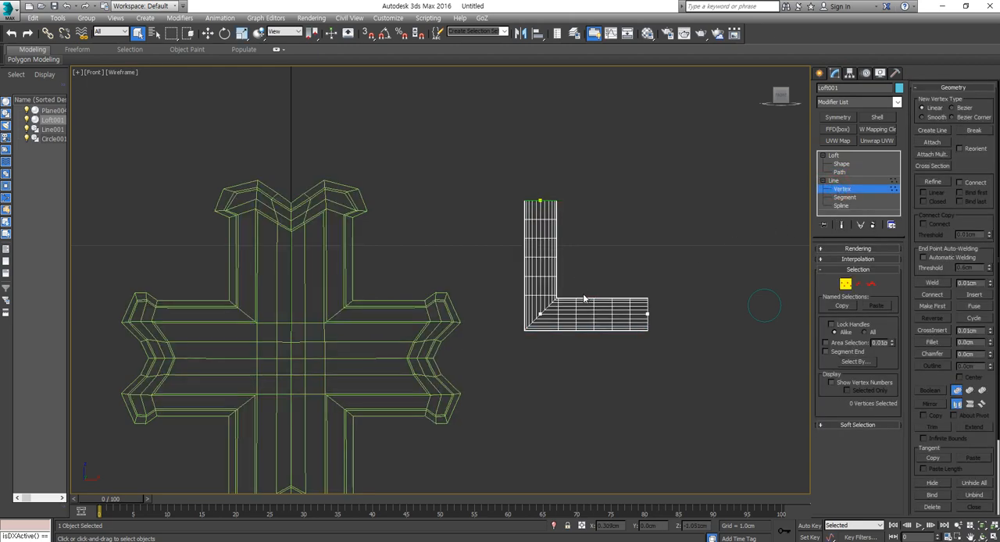
- Try moving the loft path's corner vertex diagonally toward the inside of the bend
{"action": "left_click_drag", "start_coordinate": [584, 297], "coordinate": [525, 345]}
{"action": "key", "text": "w"}
{"action": "left_click_drag", "start_coordinate": [559, 303], "coordinate": [623, 278]}
{"action": "right_click", "coordinate": [623, 278]}
{"action": "scroll", "coordinate": [594, 286], "scroll_direction": "up", "scroll_amount": 5}
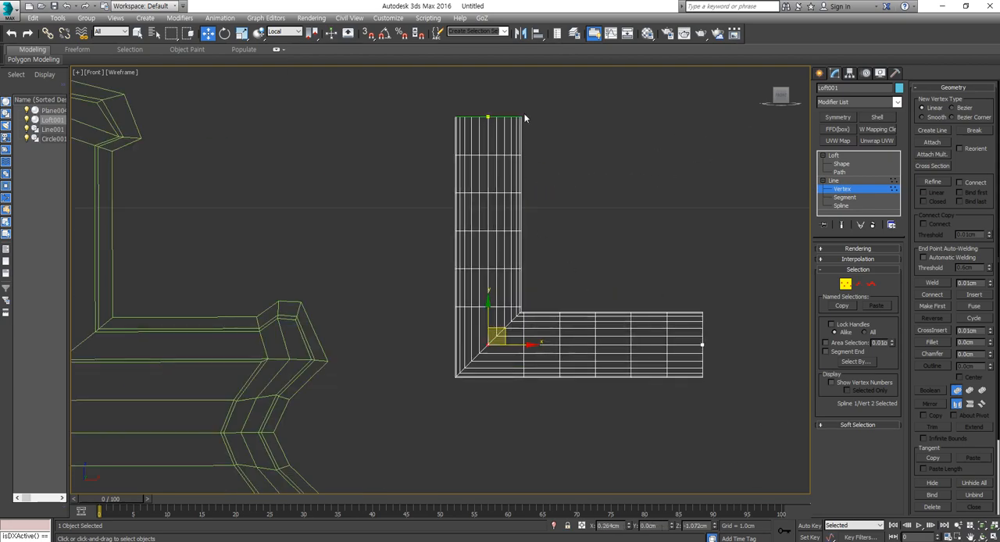
- Select all of the loft path's vertices and convert them to Smooth, and back to Corner
{"action": "left_click_drag", "start_coordinate": [753, 140], "coordinate": [368, 475]}
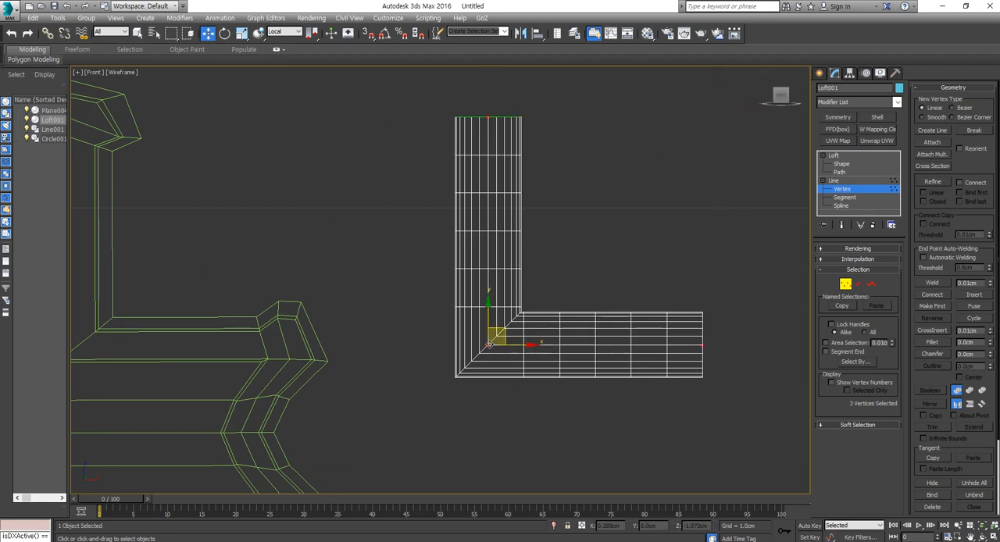
{"action": "right_click", "coordinate": [484, 342]}
{"action": "left_click", "coordinate": [469, 287]}
{"action": "right_click", "coordinate": [487, 339]}
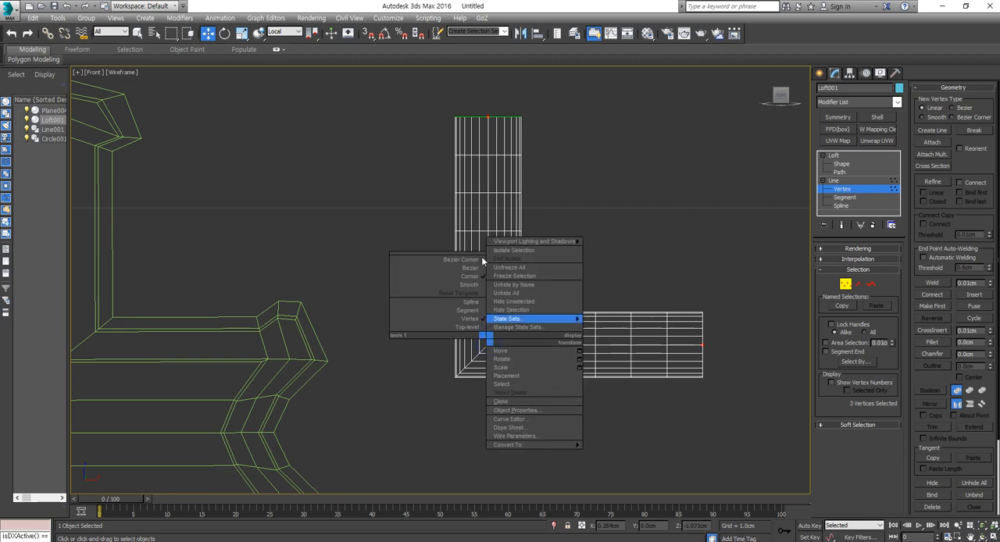
{"action": "left_click", "coordinate": [472, 277]}
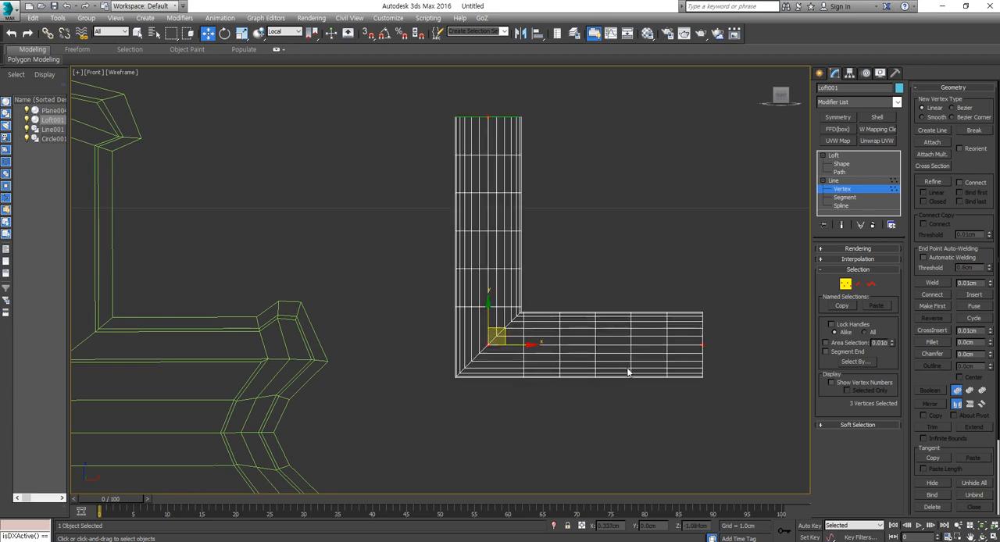
- Refine the loft path with one extra vertex on its vertical segment and one on its horizontal segment
{"action": "left_click", "coordinate": [933, 181]}
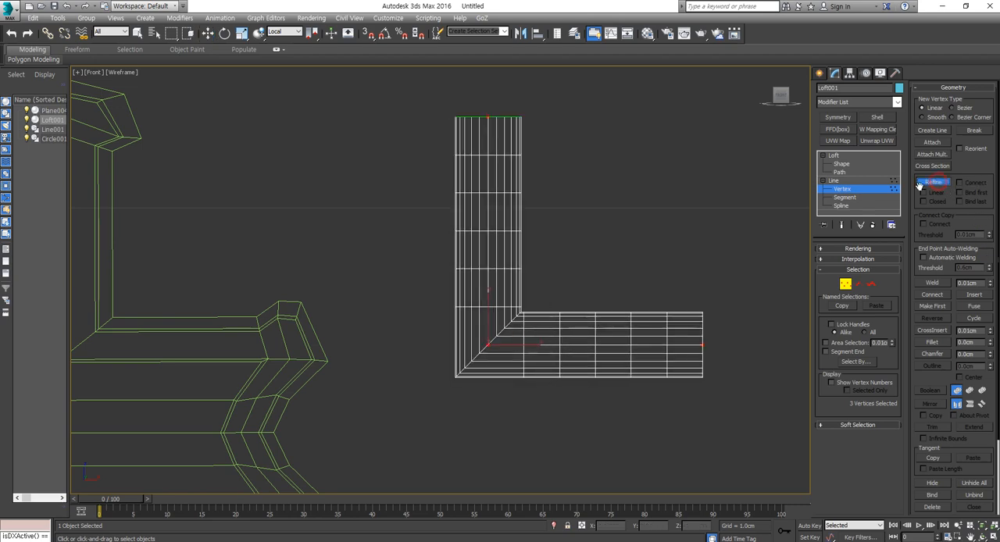
{"action": "left_click", "coordinate": [487, 222]}
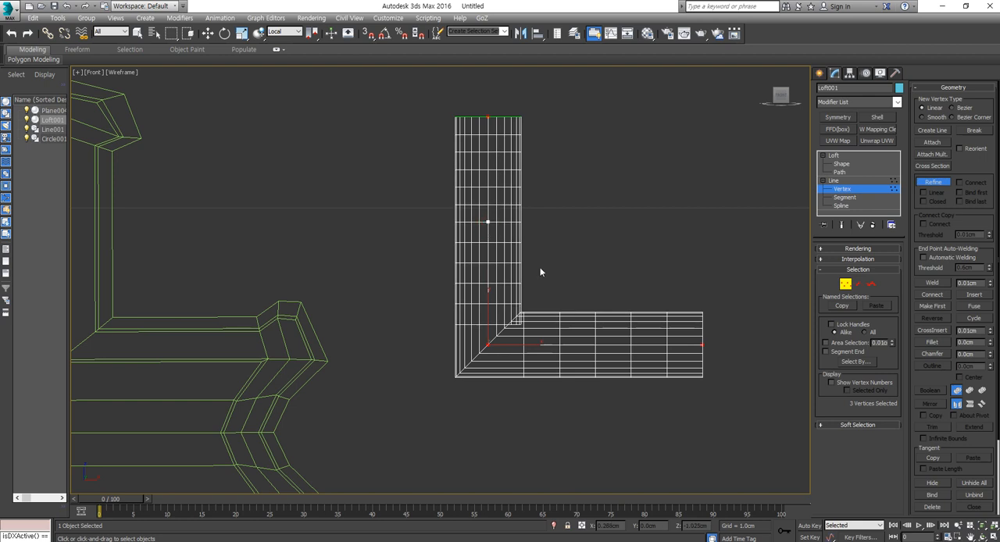
{"action": "left_click", "coordinate": [570, 343]}
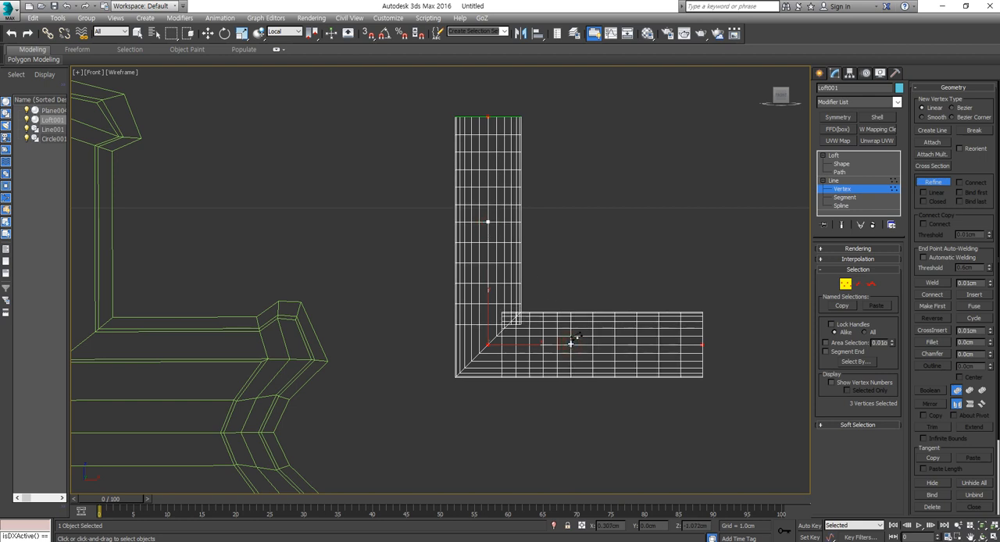
{"action": "key", "text": "ctrl+z"}
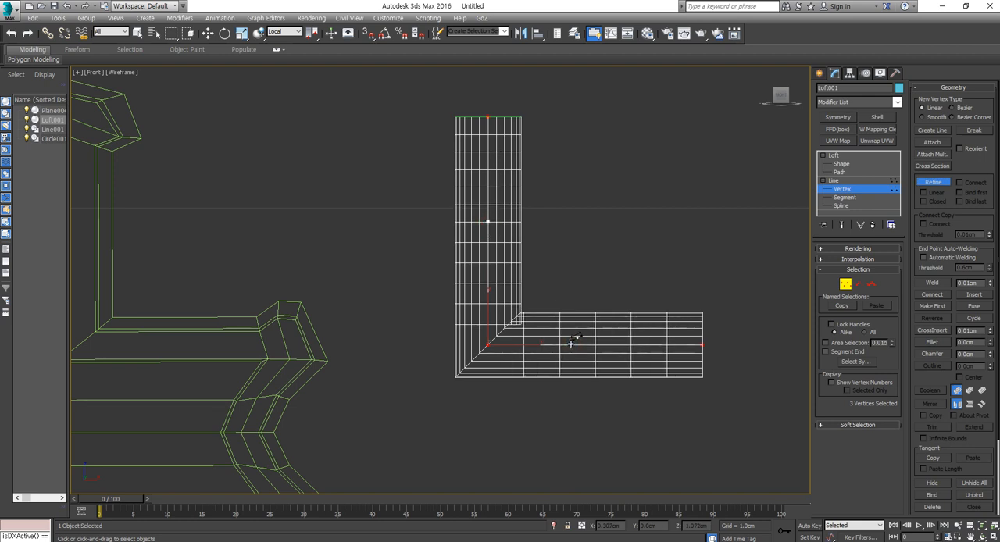
{"action": "left_click", "coordinate": [582, 344]}
{"action": "key", "text": "w"}
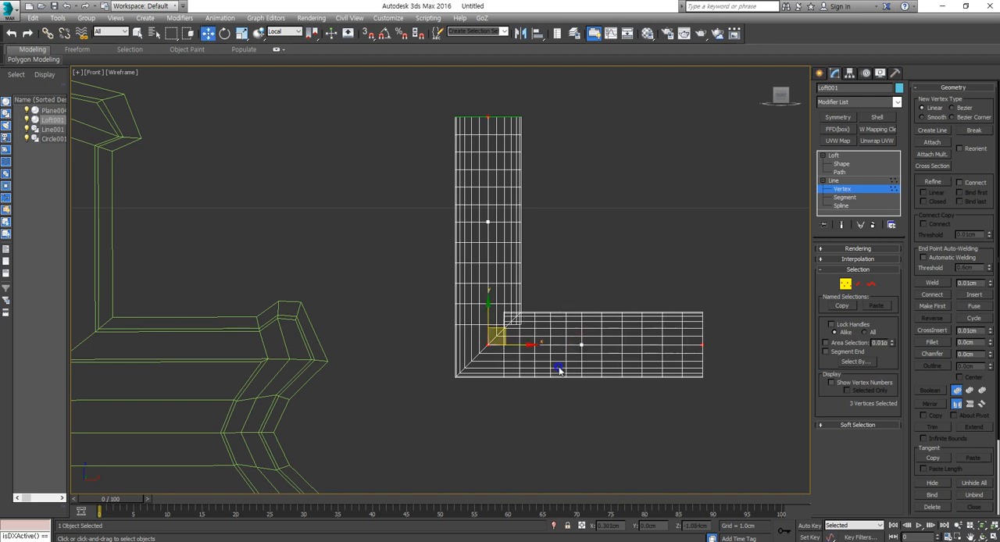
- Convert the extra vertex on the loft path's vertical segment to Bezier Corner and pull its lower tangent handle outward, away from the bend
{"action": "left_click", "coordinate": [488, 222]}
{"action": "right_click", "coordinate": [489, 224]}
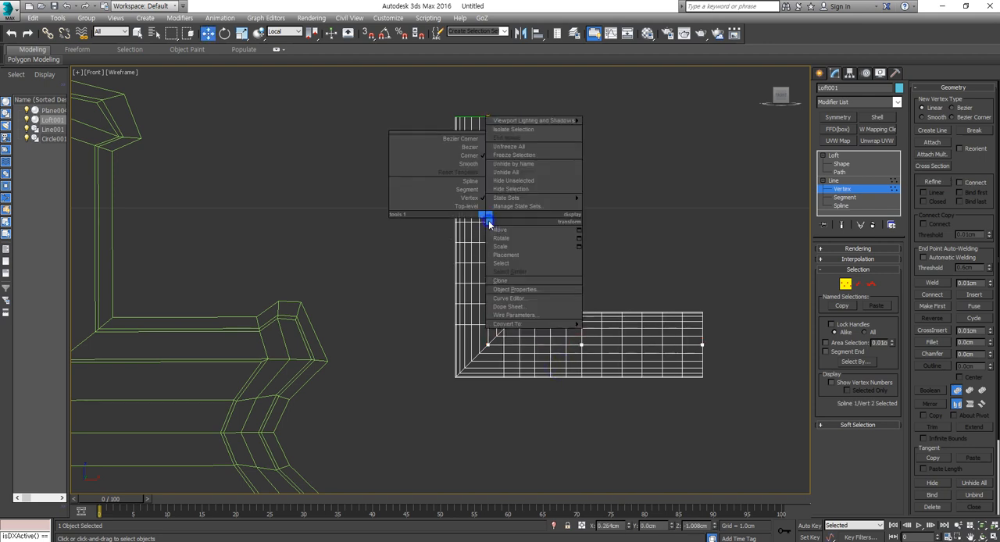
{"action": "left_click", "coordinate": [472, 140]}
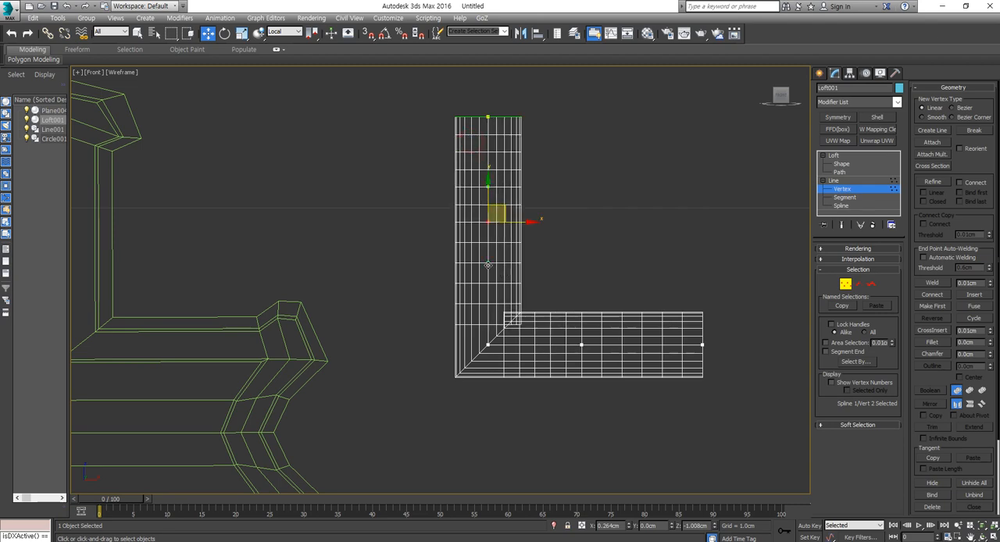
{"action": "left_click_drag", "start_coordinate": [488, 266], "coordinate": [415, 270]}
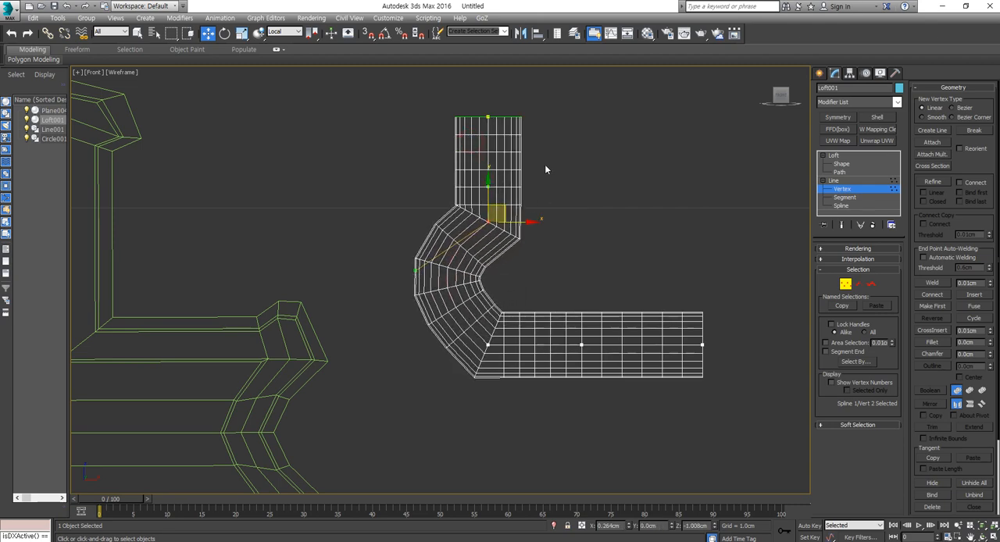
{"action": "scroll", "coordinate": [501, 190], "scroll_direction": "down", "scroll_amount": 2}
{"action": "scroll", "coordinate": [500, 190], "scroll_direction": "up", "scroll_amount": 6}
{"action": "scroll", "coordinate": [500, 218], "scroll_direction": "down", "scroll_amount": 5}
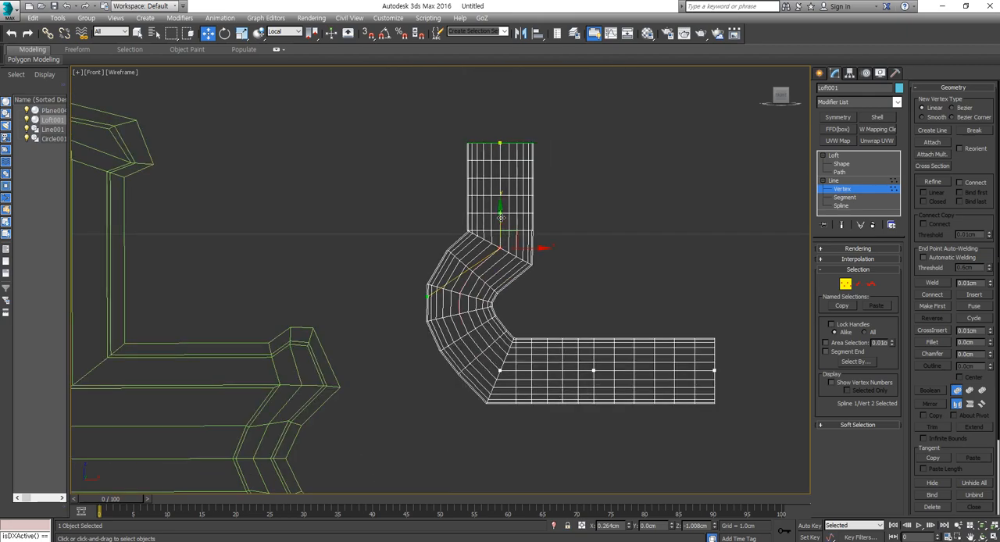
{"action": "scroll", "coordinate": [498, 214], "scroll_direction": "down", "scroll_amount": 3}
{"action": "scroll", "coordinate": [497, 219], "scroll_direction": "up", "scroll_amount": 4}
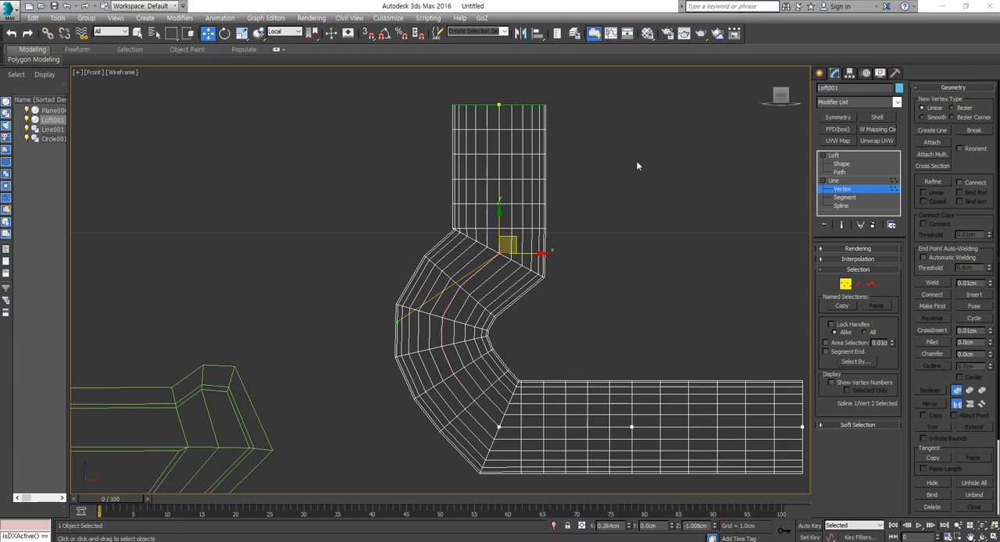
- Try swinging the Bezier Corner vertex's upper tangent handle out to the right, and undo that handle move
{"action": "scroll", "coordinate": [511, 248], "scroll_direction": "up", "scroll_amount": 3}
{"action": "scroll", "coordinate": [516, 227], "scroll_direction": "down", "scroll_amount": 3}
{"action": "scroll", "coordinate": [528, 205], "scroll_direction": "up", "scroll_amount": 5}
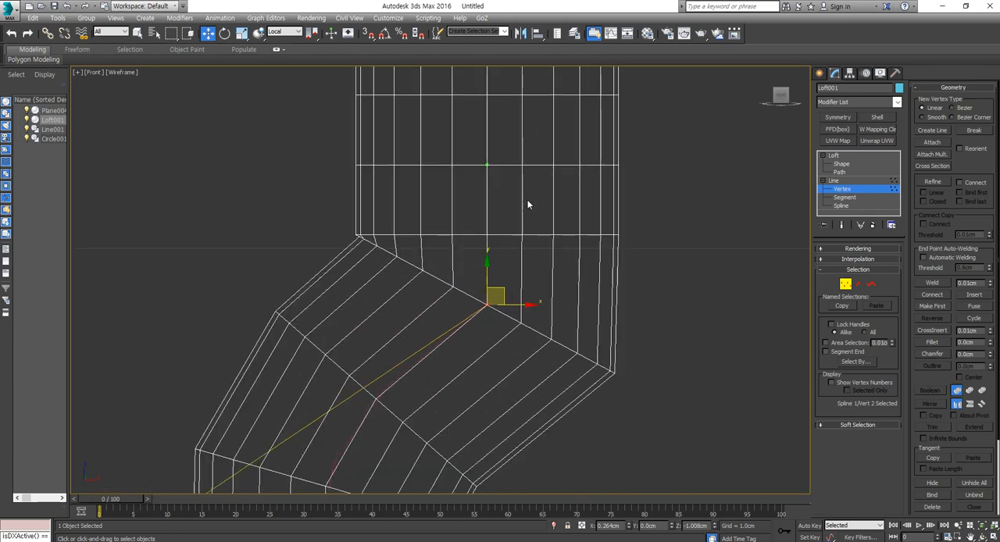
{"action": "scroll", "coordinate": [499, 210], "scroll_direction": "down", "scroll_amount": 3}
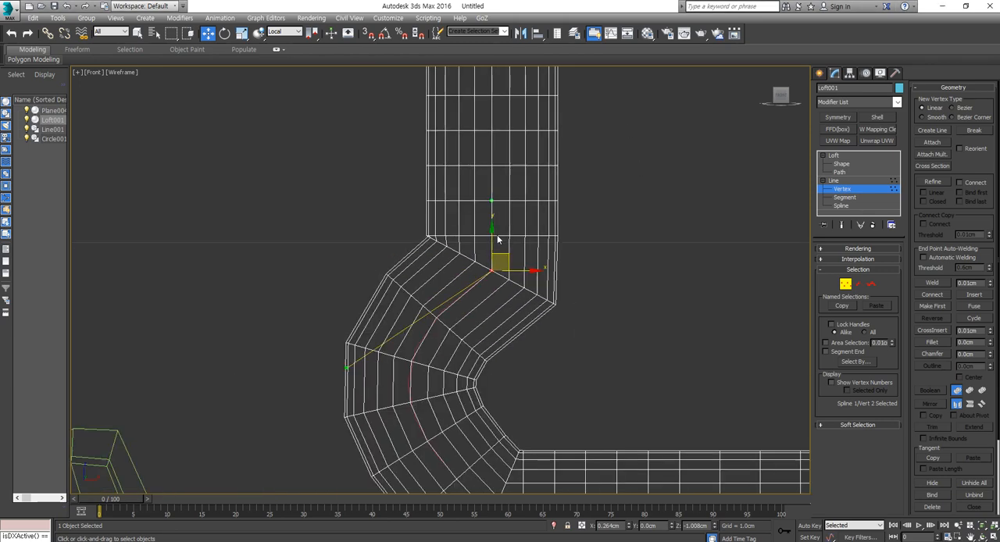
{"action": "scroll", "coordinate": [490, 189], "scroll_direction": "up", "scroll_amount": 3}
{"action": "left_click_drag", "start_coordinate": [488, 169], "coordinate": [634, 161]}
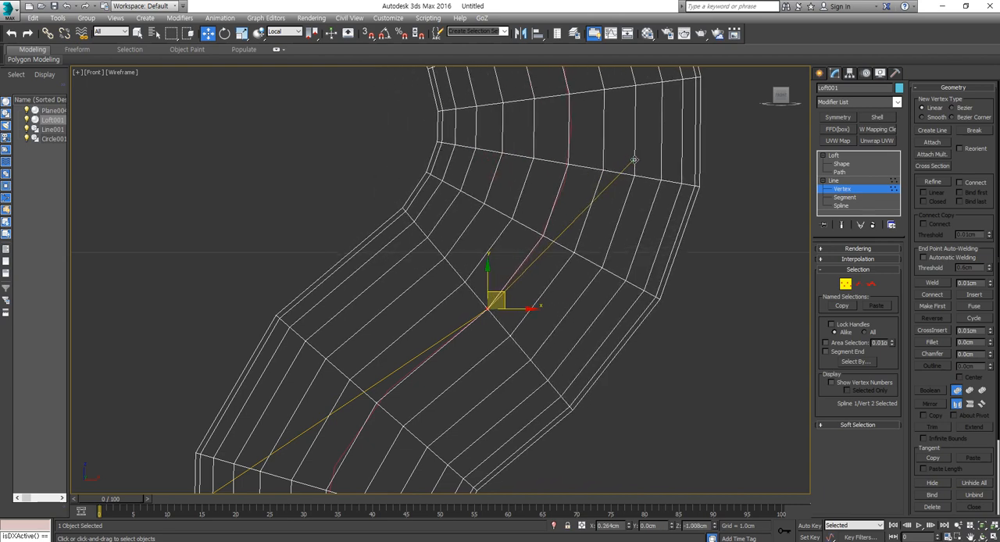
{"action": "key", "text": "ctrl+z"}
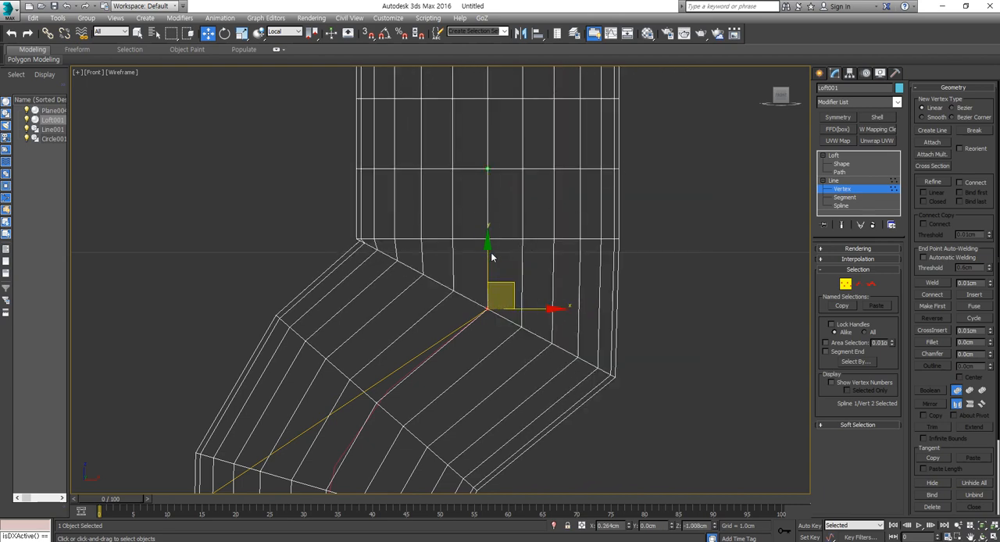
- Enlarge the Move gizmo on the selected path vertex and shrink it until it barely covers the vertex
{"action": "key", "text": "equal"}
{"action": "key", "text": "equal"}
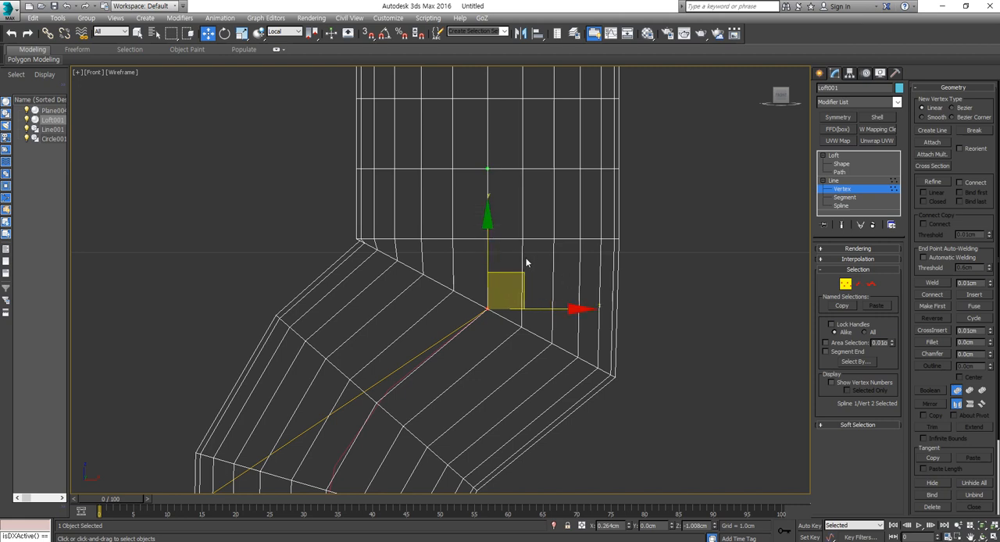
{"action": "key", "text": "minus"}
{"action": "key", "text": "minus"}
{"action": "key", "text": "minus"}
{"action": "key", "text": "minus"}
{"action": "key", "text": "minus"}
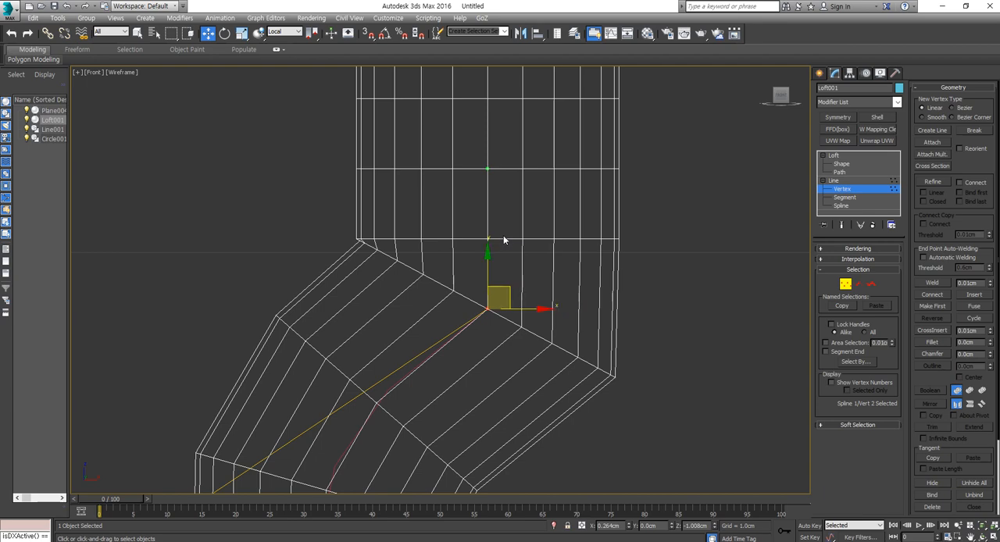
{"action": "scroll", "coordinate": [505, 241], "scroll_direction": "up", "scroll_amount": 3}
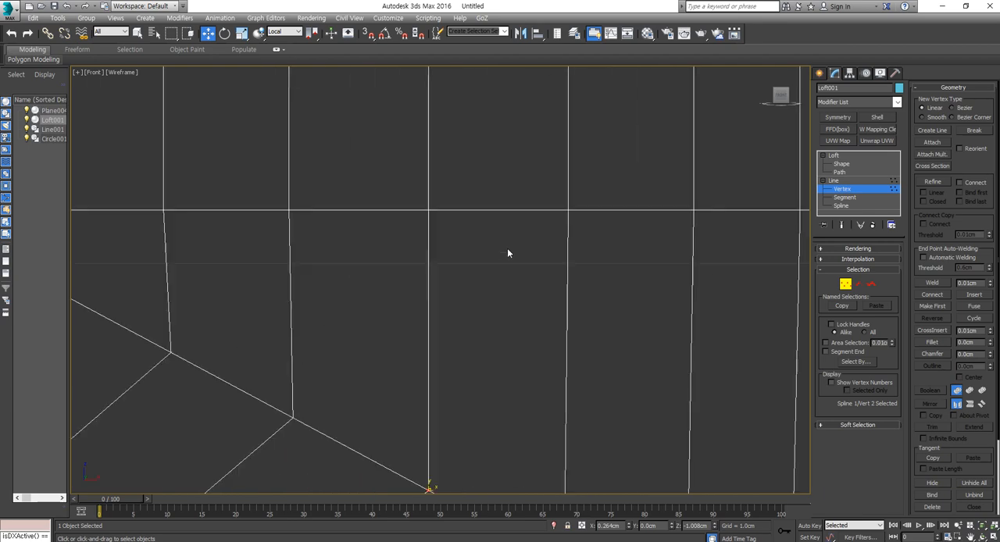
{"action": "scroll", "coordinate": [509, 252], "scroll_direction": "down", "scroll_amount": 8}
{"action": "scroll", "coordinate": [516, 257], "scroll_direction": "up", "scroll_amount": 2}
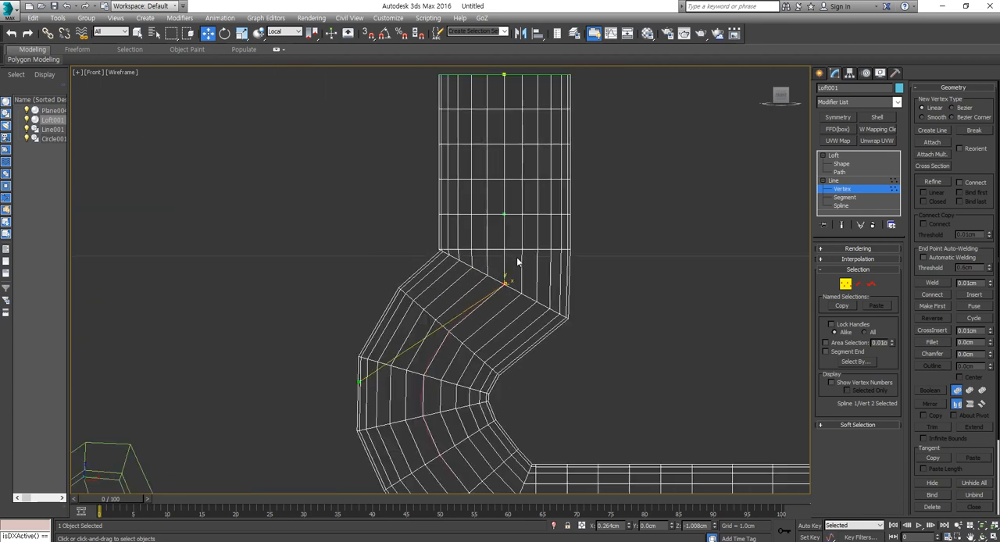
{"action": "scroll", "coordinate": [518, 260], "scroll_direction": "down", "scroll_amount": 3}
{"action": "scroll", "coordinate": [521, 261], "scroll_direction": "up", "scroll_amount": 3}
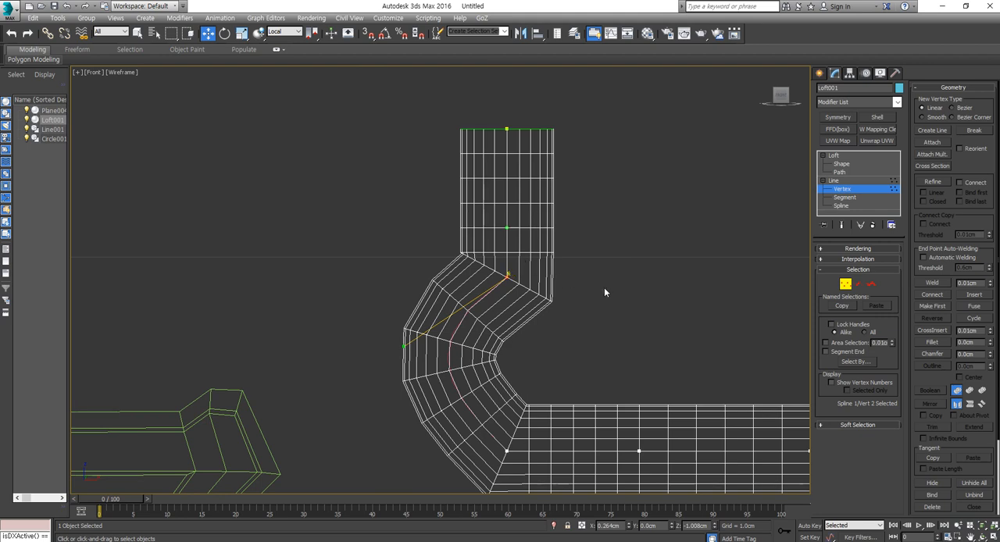
{"action": "key", "text": "x"}
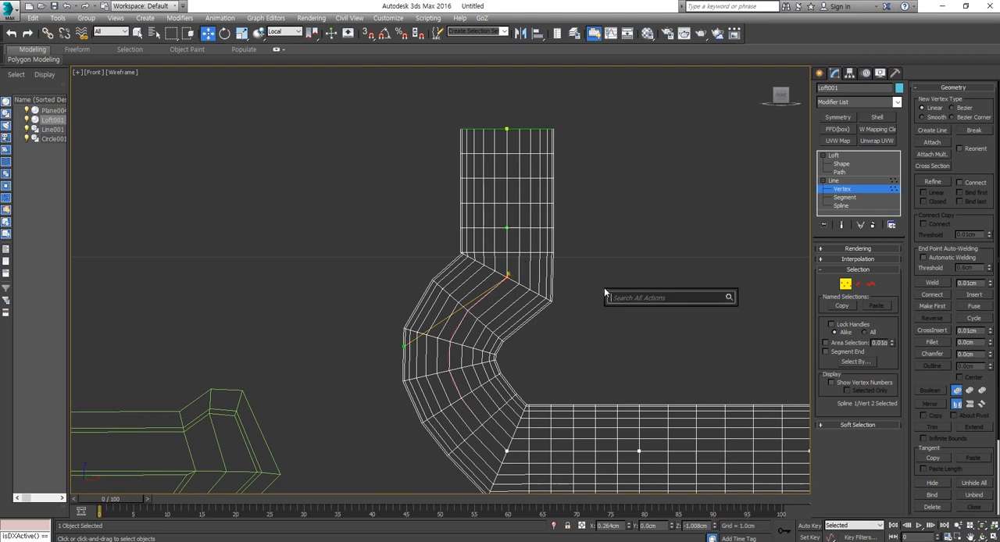
{"action": "left_click", "coordinate": [657, 260]}
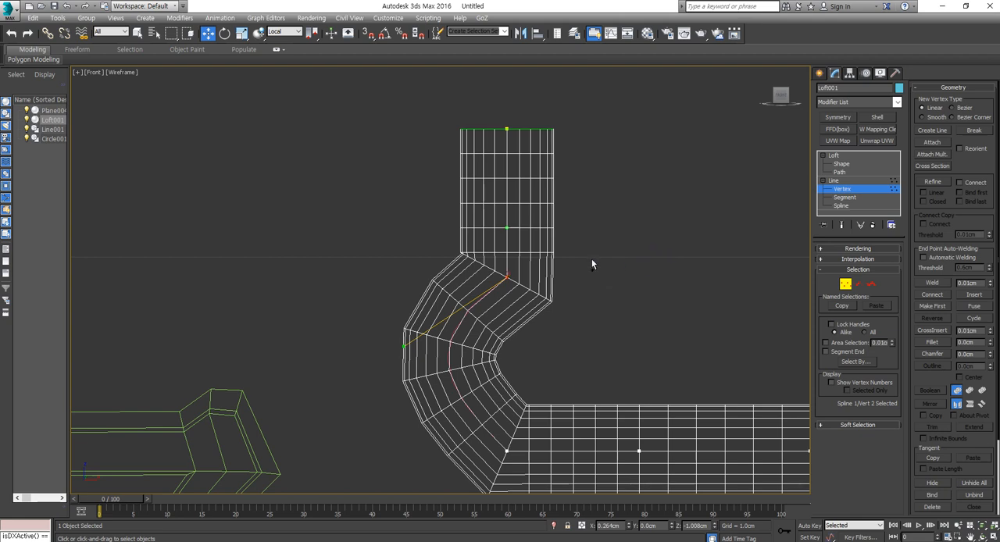
{"action": "left_click", "coordinate": [619, 265]}
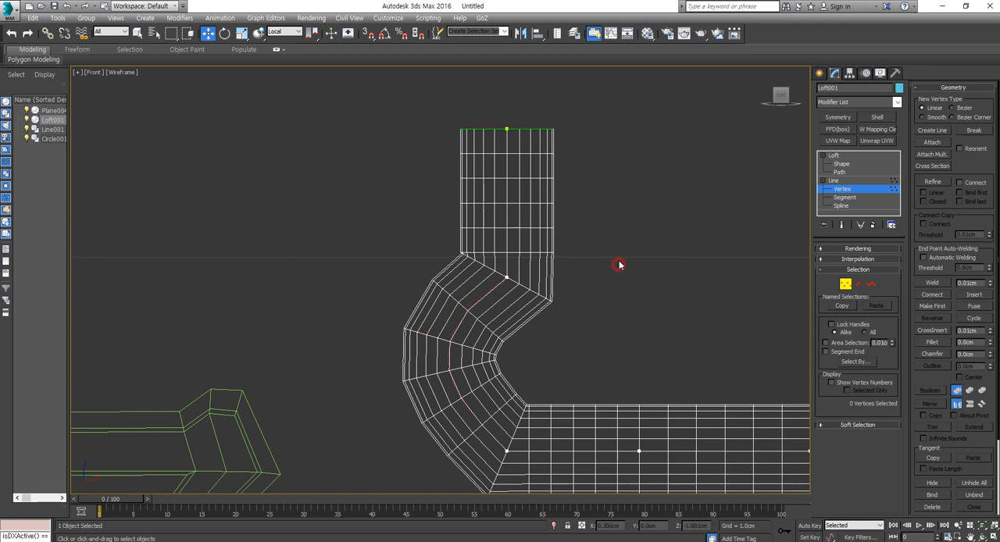
{"action": "left_click", "coordinate": [509, 276]}
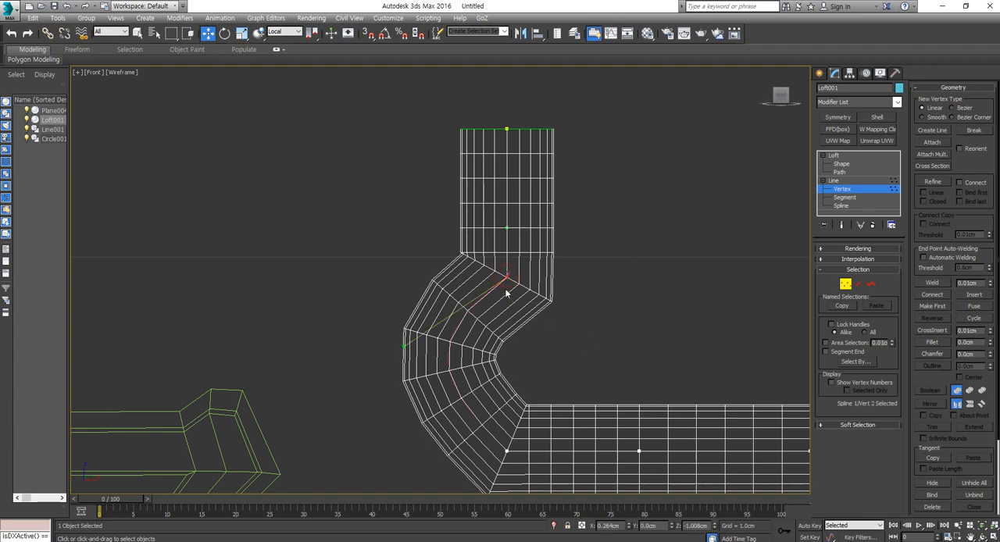
{"action": "scroll", "coordinate": [507, 293], "scroll_direction": "up", "scroll_amount": 10}
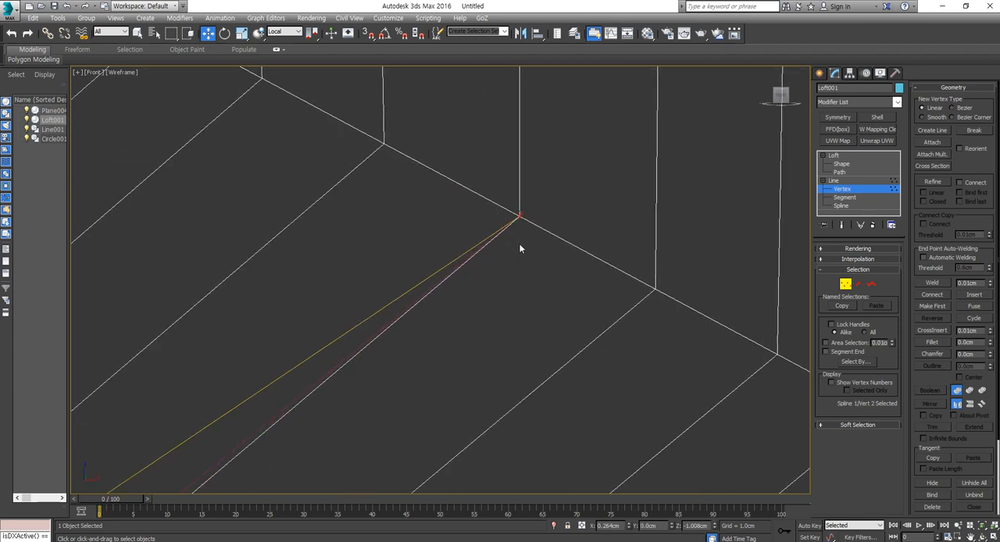
{"action": "scroll", "coordinate": [521, 248], "scroll_direction": "down", "scroll_amount": 5}
{"action": "scroll", "coordinate": [519, 259], "scroll_direction": "down", "scroll_amount": 5}
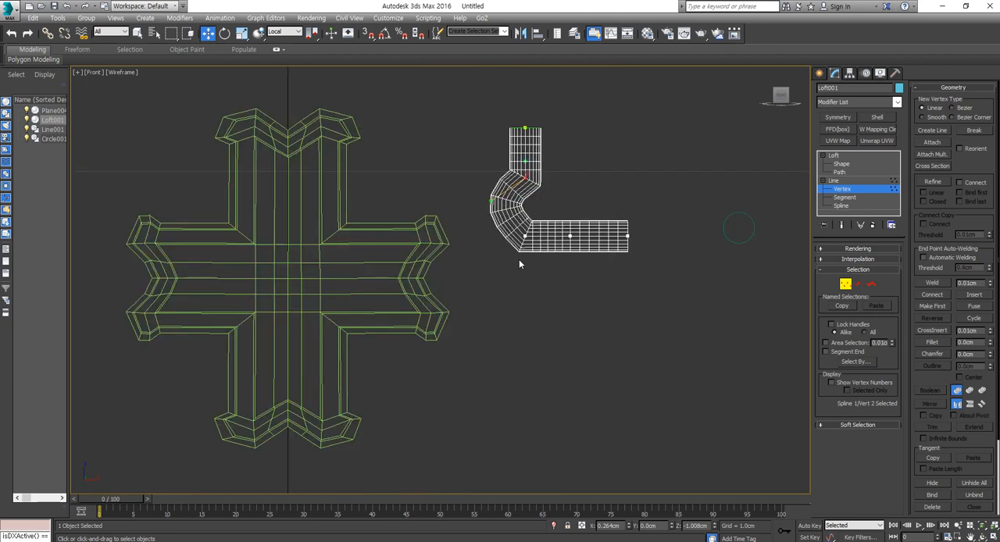
{"action": "scroll", "coordinate": [519, 259], "scroll_direction": "up", "scroll_amount": 5}
{"action": "middle_click_drag", "start_coordinate": [548, 172], "coordinate": [516, 195]}
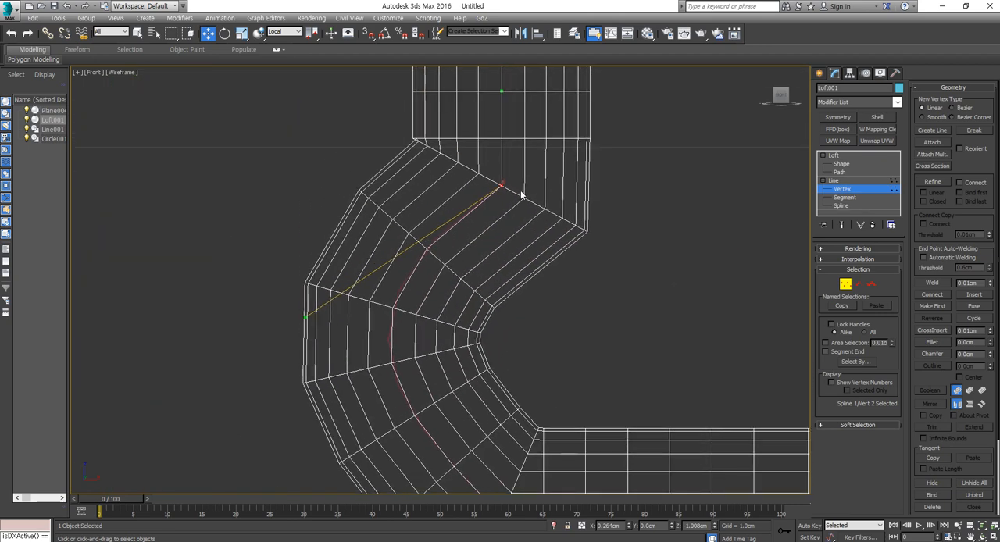
{"action": "scroll", "coordinate": [508, 191], "scroll_direction": "up", "scroll_amount": 3}
{"action": "scroll", "coordinate": [508, 191], "scroll_direction": "up", "scroll_amount": 2}
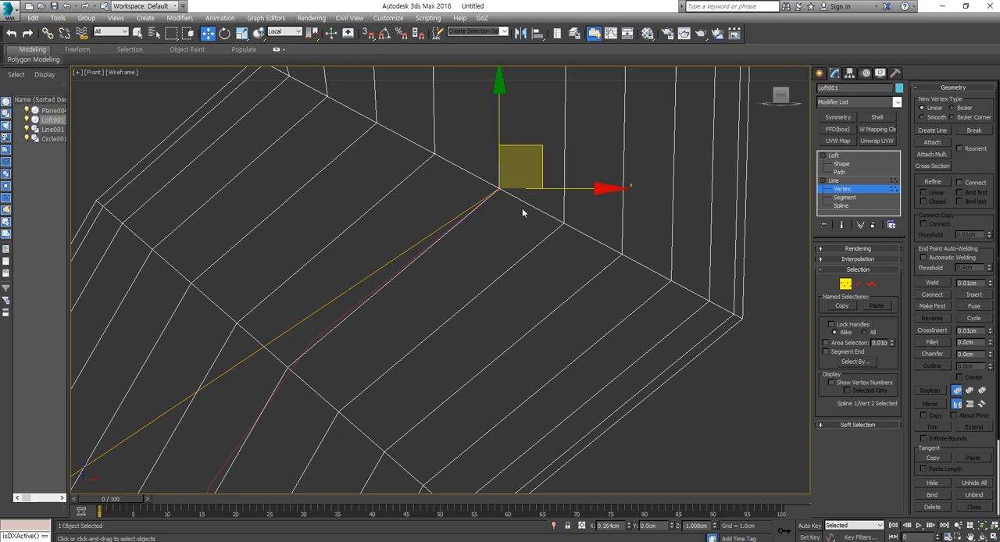
- Shrink the oversized transform gizmo on the path vertex and enlarge it again to a comfortable working size
{"action": "scroll", "coordinate": [526, 217], "scroll_direction": "down", "scroll_amount": 3}
{"action": "scroll", "coordinate": [544, 234], "scroll_direction": "down", "scroll_amount": 3}
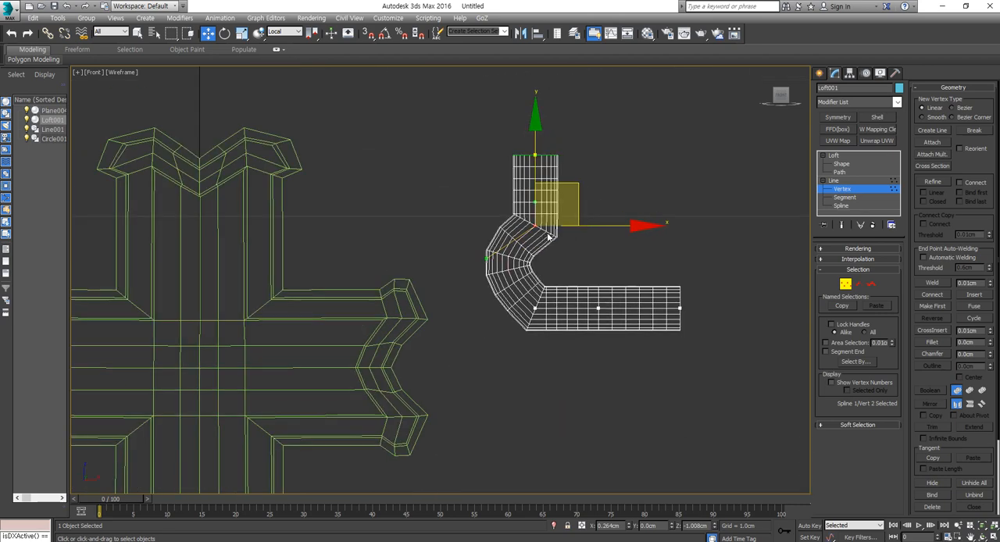
{"action": "key", "text": "minus"}
{"action": "key", "text": "minus"}
{"action": "key", "text": "minus"}
{"action": "key", "text": "minus"}
{"action": "key", "text": "minus"}
{"action": "key", "text": "minus"}
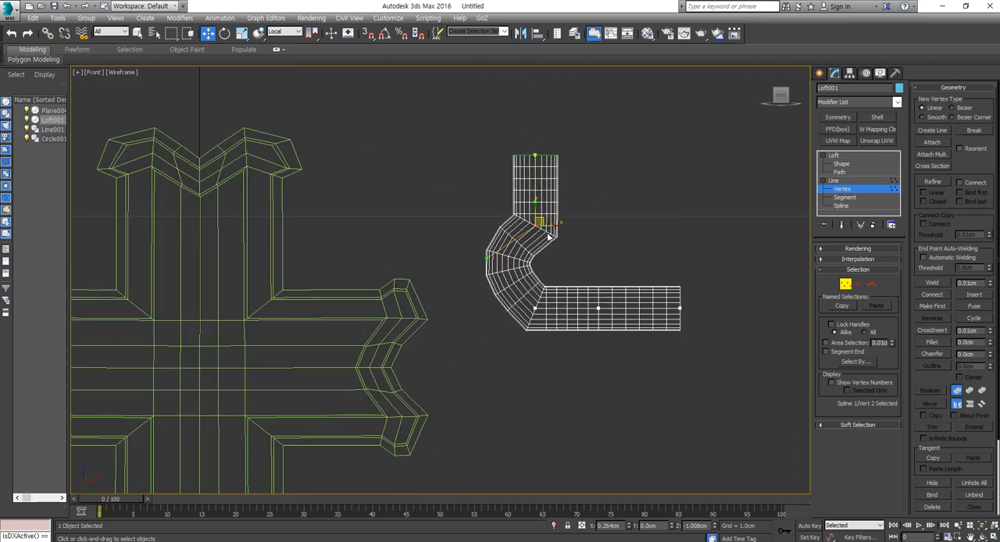
{"action": "key", "text": "equal"}
{"action": "key", "text": "equal"}
{"action": "key", "text": "equal"}
{"action": "key", "text": "equal"}
- Toggle the transform gizmo off, try moving the vertex's upper tangent handle freely, cancel the move and restore the gizmo
{"action": "key", "text": "x"}
{"action": "scroll", "coordinate": [549, 239], "scroll_direction": "up", "scroll_amount": 5}
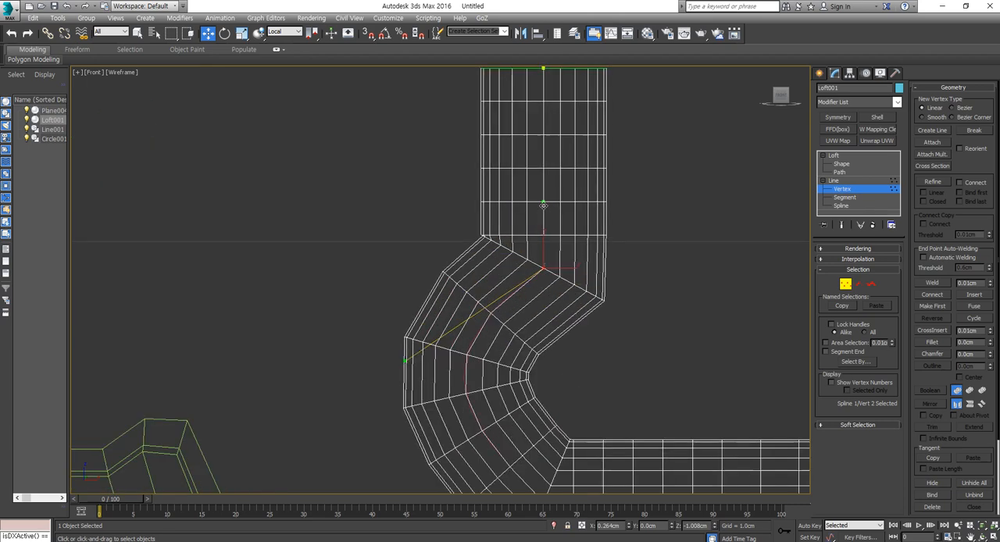
{"action": "left_click_drag", "start_coordinate": [547, 206], "coordinate": [579, 198]}
{"action": "right_click", "coordinate": [580, 198]}
{"action": "key", "text": "x"}
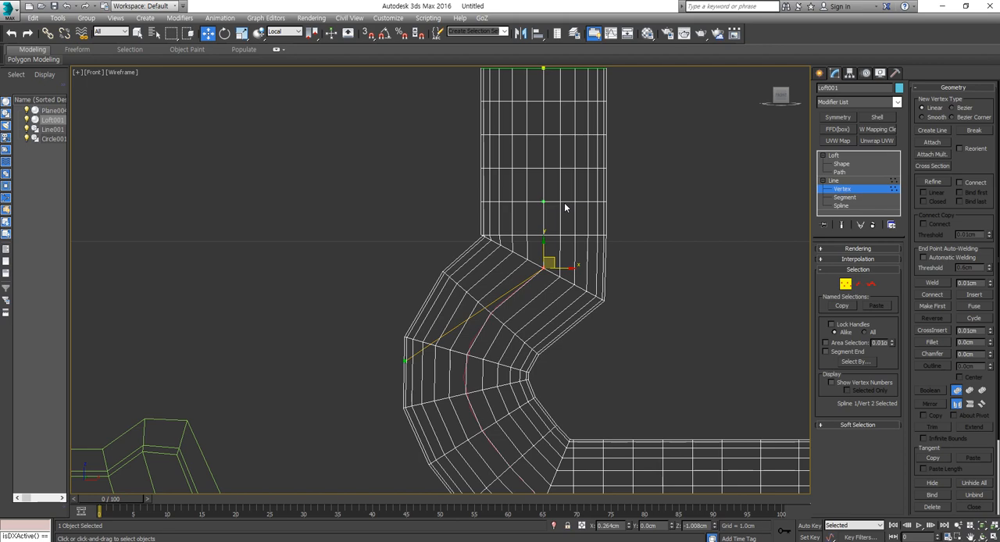
{"action": "scroll", "coordinate": [564, 203], "scroll_direction": "down", "scroll_amount": 5}
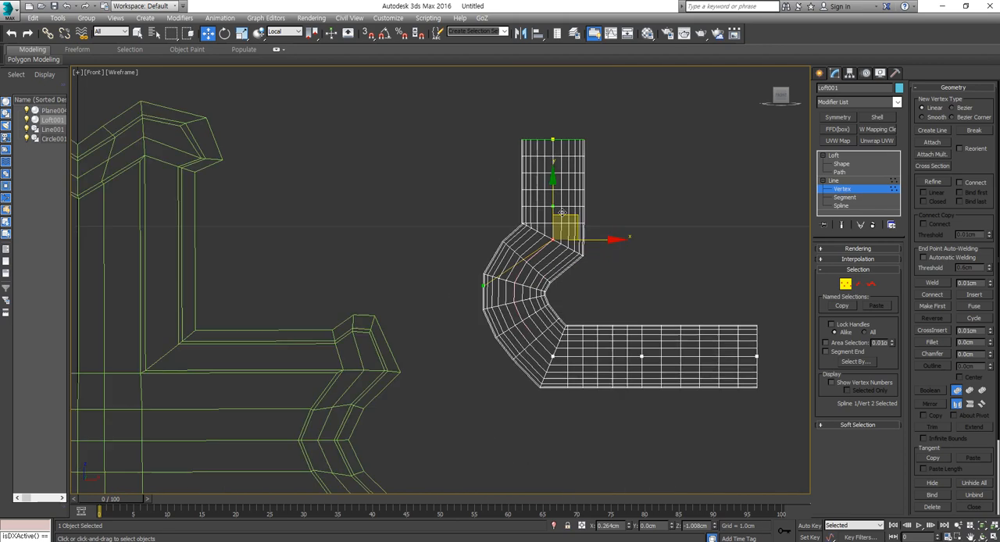
- Undo the tangent handle edit, the Bezier Corner conversion and the extra vertex on the path's horizontal segment
{"action": "middle_click_drag", "start_coordinate": [566, 249], "coordinate": [546, 261]}
{"action": "scroll", "coordinate": [546, 261], "scroll_direction": "up", "scroll_amount": 3}
{"action": "key", "text": "ctrl+z"}
{"action": "key", "text": "ctrl+z"}
{"action": "key", "text": "ctrl+z"}
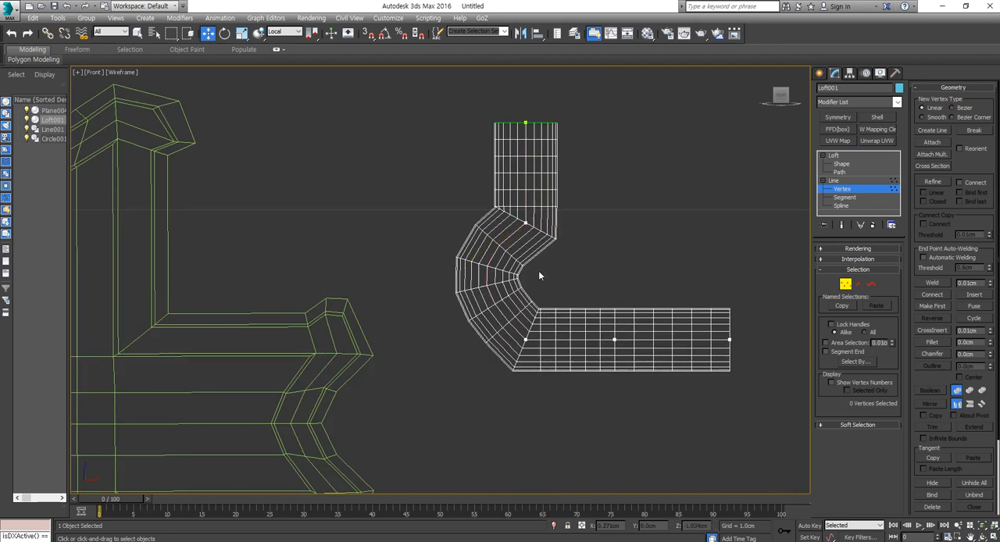
{"action": "key", "text": "ctrl+z"}
{"action": "key", "text": "ctrl+z"}
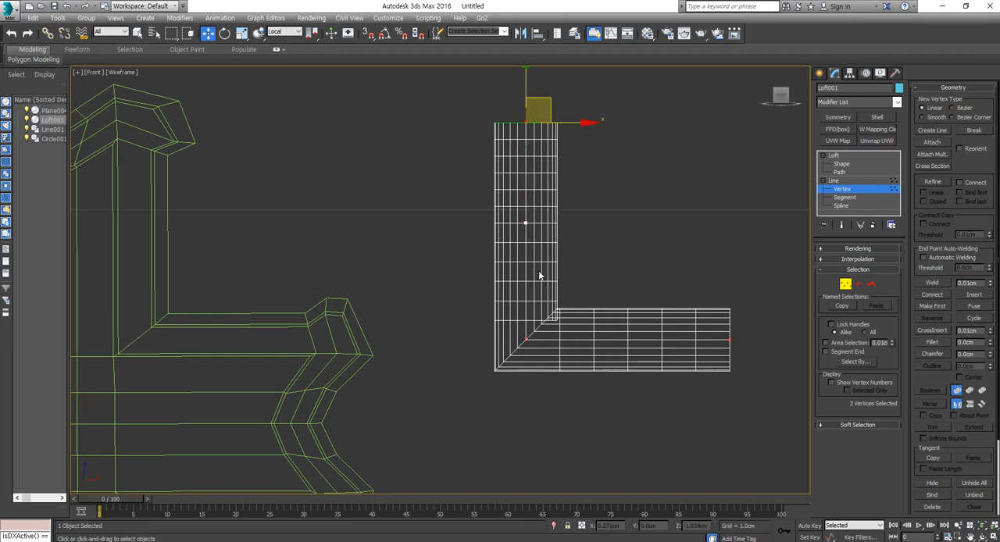
- Leave the loft path's vertex editing, select the source circle and reduce its radius to 0.006 cm
{"action": "middle_click_drag", "start_coordinate": [551, 308], "coordinate": [507, 310]}
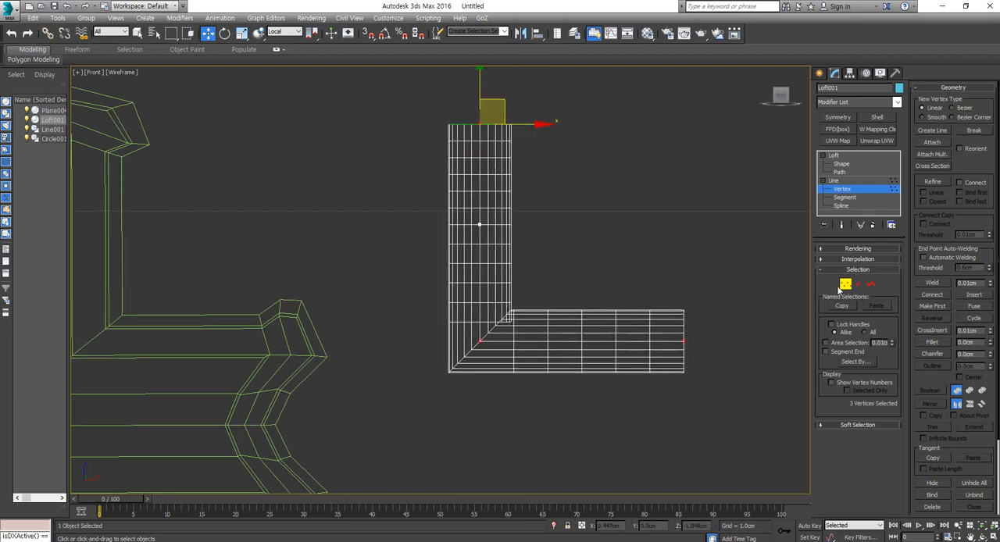
{"action": "left_click", "coordinate": [845, 285]}
{"action": "middle_click_drag", "start_coordinate": [766, 309], "coordinate": [579, 314]}
{"action": "left_click", "coordinate": [723, 304]}
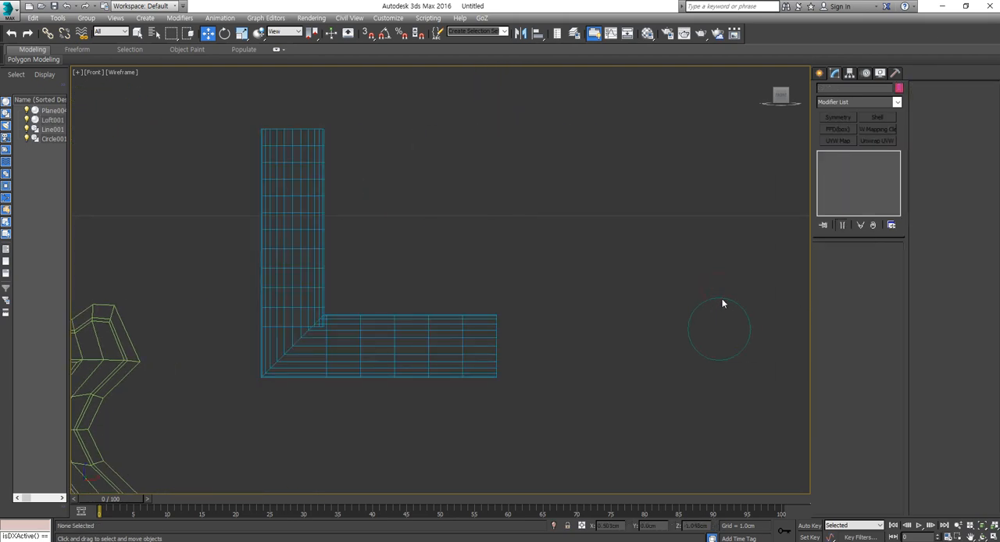
{"action": "left_click_drag", "start_coordinate": [700, 359], "coordinate": [701, 358]}
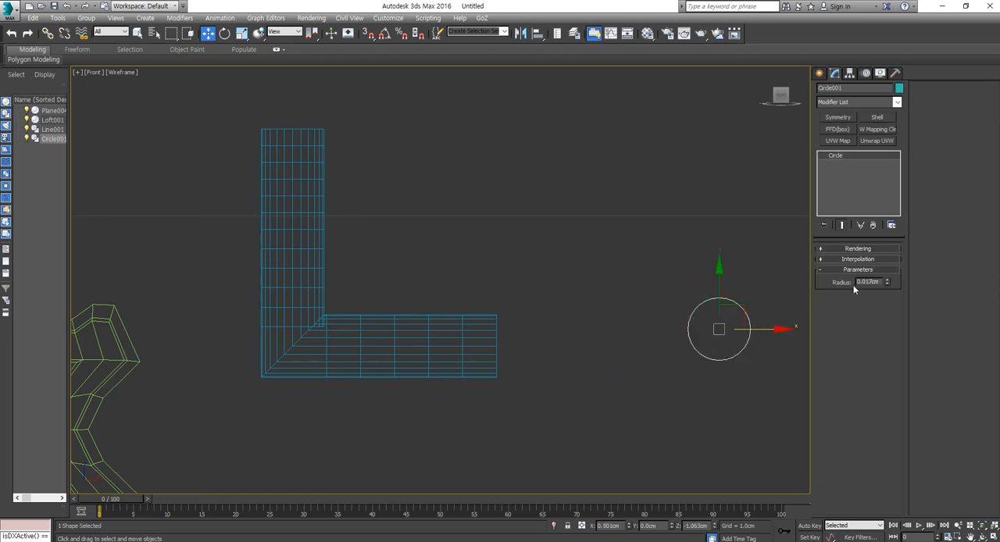
{"action": "left_click_drag", "start_coordinate": [889, 285], "coordinate": [880, 286]}
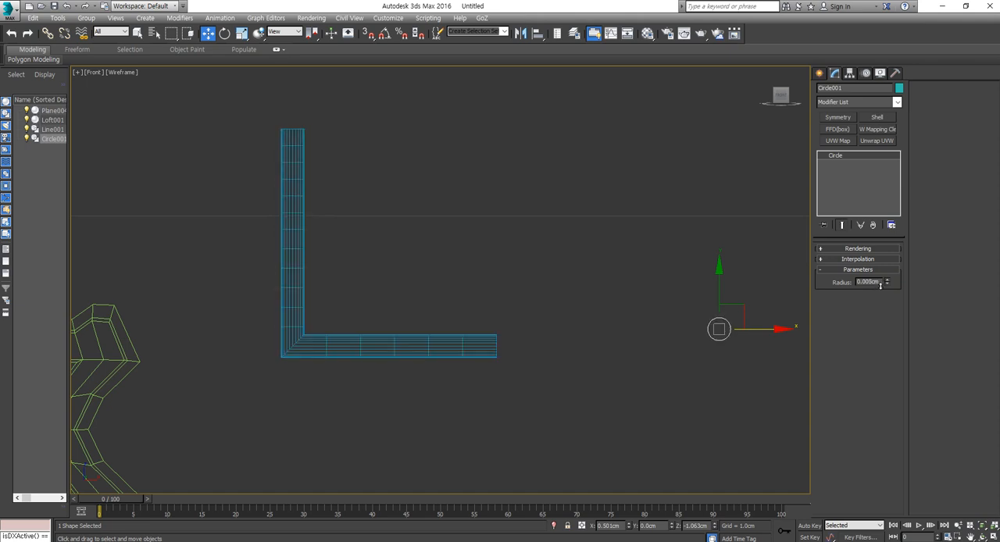
- Select the L-shaped loft, return from its sub-object levels to the Loft level and show its deformation options
{"action": "left_click", "coordinate": [300, 214]}
{"action": "middle_click_drag", "start_coordinate": [82, 329], "coordinate": [268, 282]}
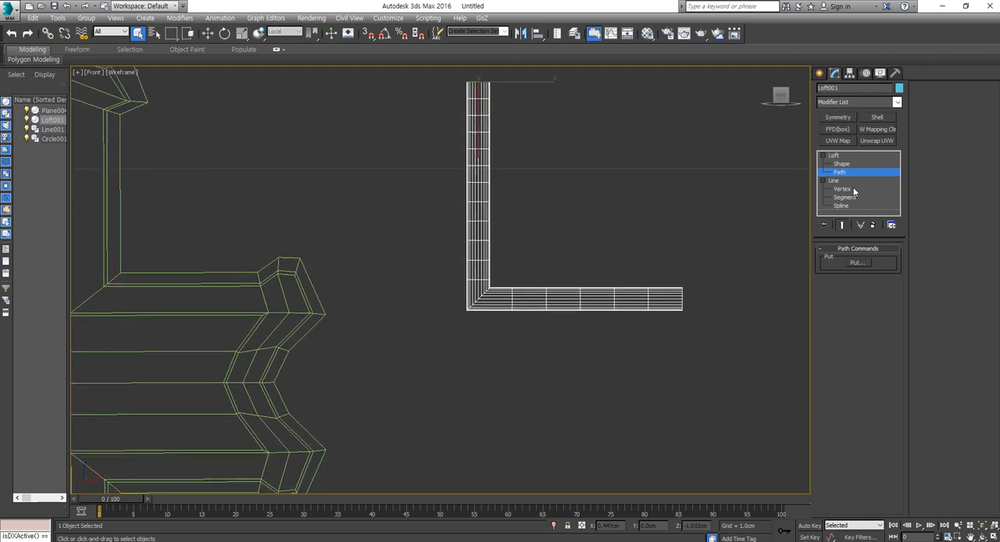
{"action": "left_click", "coordinate": [842, 165]}
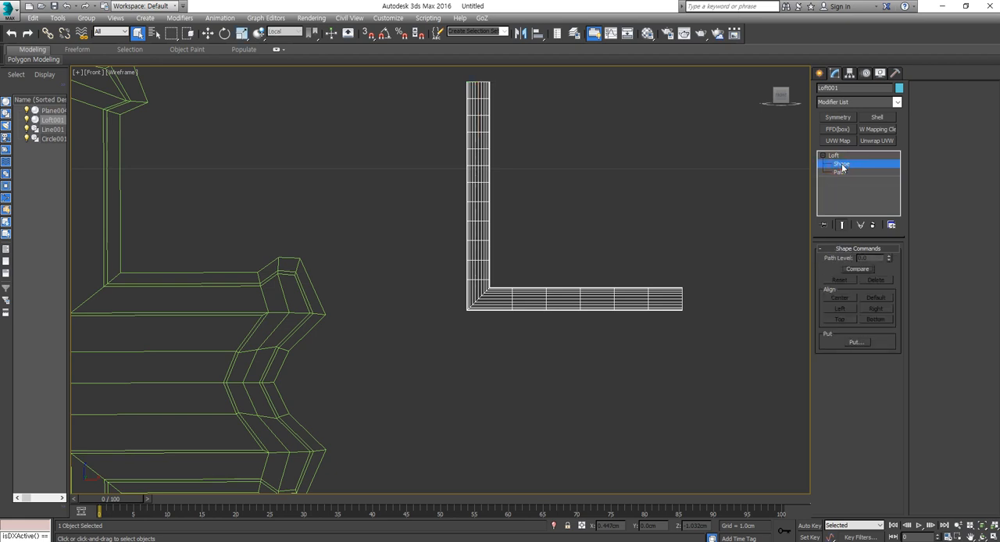
{"action": "left_click", "coordinate": [842, 164]}
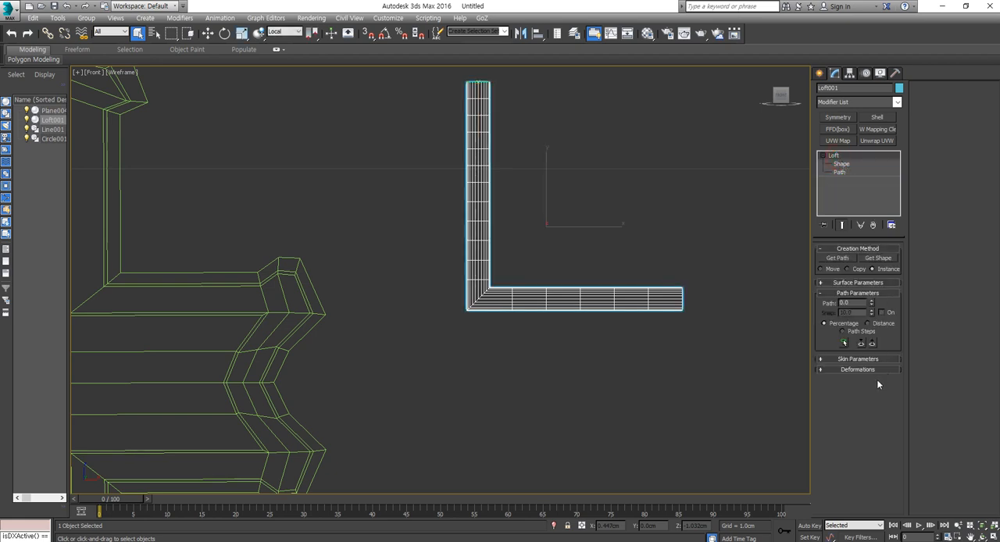
{"action": "left_click", "coordinate": [866, 371]}
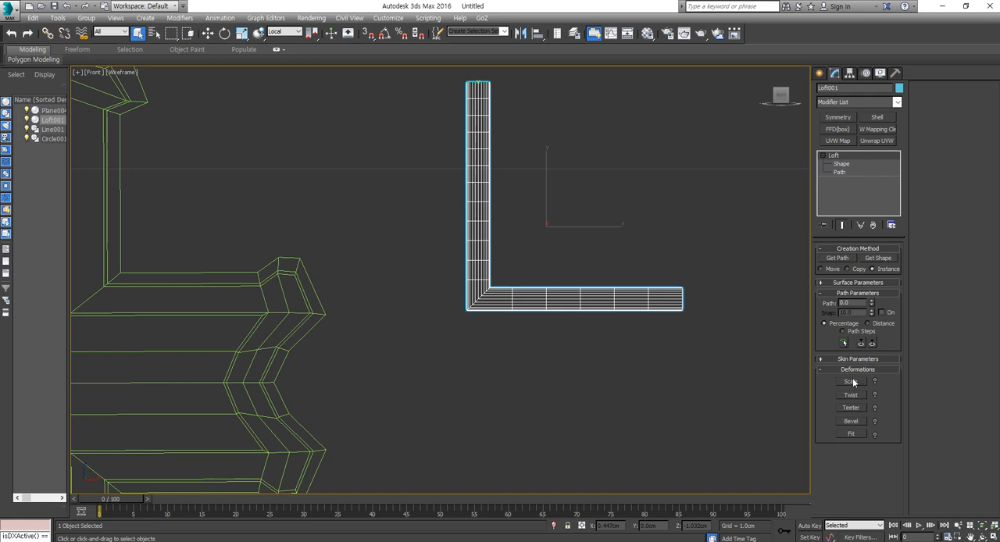
- Open the loft's Twist deformation, lower the curve's end point to about -53 and insert a control point at about 42.5 percent
{"action": "left_click", "coordinate": [851, 395]}
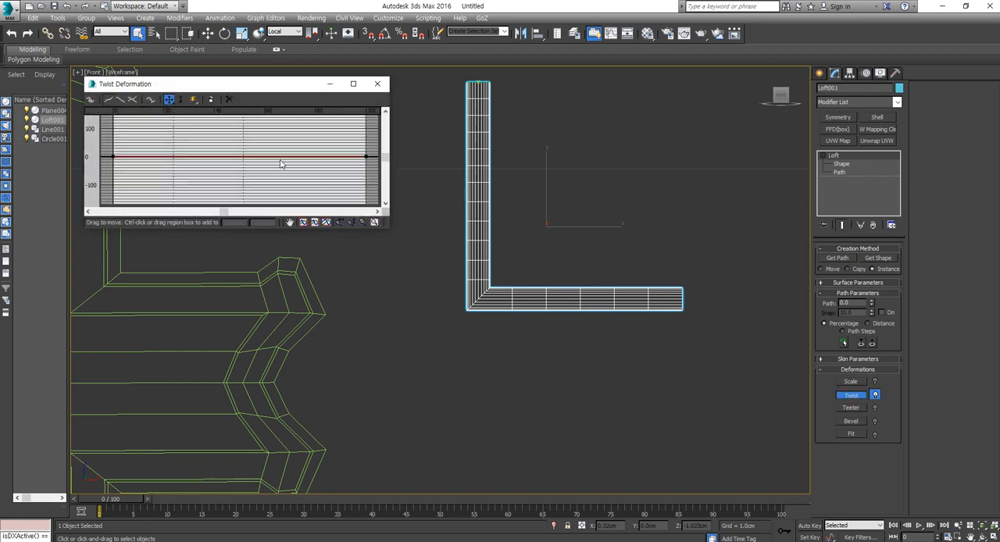
{"action": "left_click", "coordinate": [365, 155]}
{"action": "left_click_drag", "start_coordinate": [364, 154], "coordinate": [336, 168]}
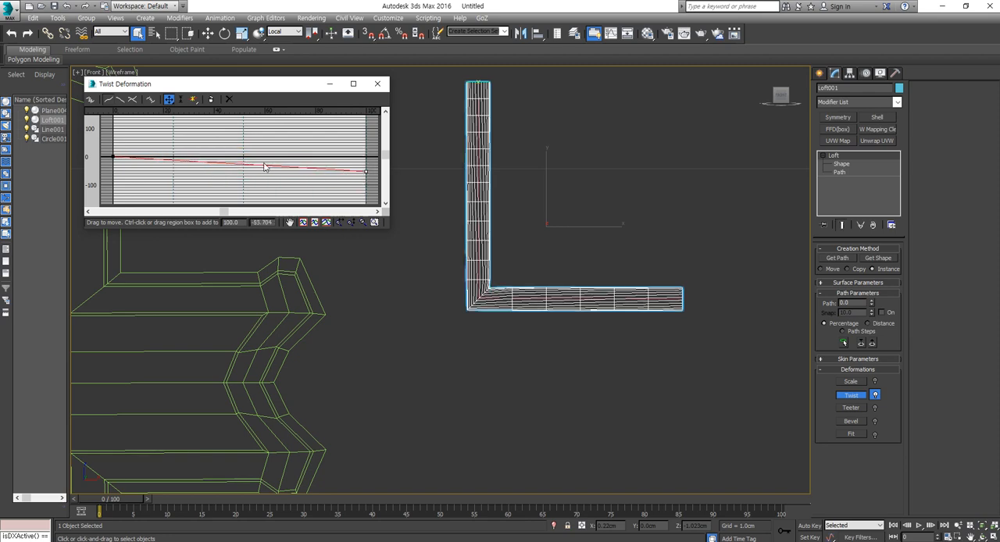
{"action": "left_click", "coordinate": [262, 166]}
{"action": "left_click", "coordinate": [192, 100]}
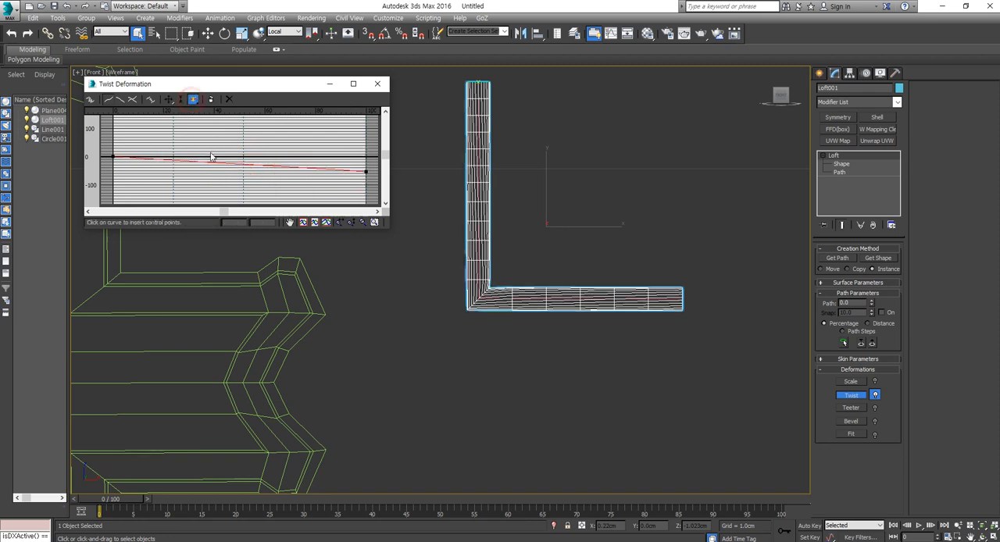
{"action": "left_click", "coordinate": [220, 163]}
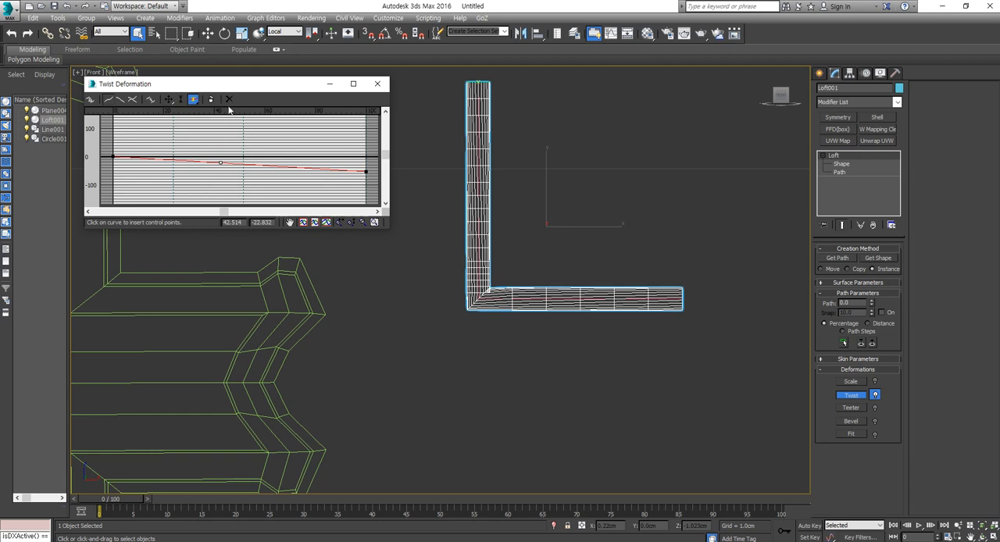
- Raise the inserted twist control point to about 506.8 at 51.8 percent of the path and show the loft shaded from an angle
{"action": "left_click", "coordinate": [168, 99]}
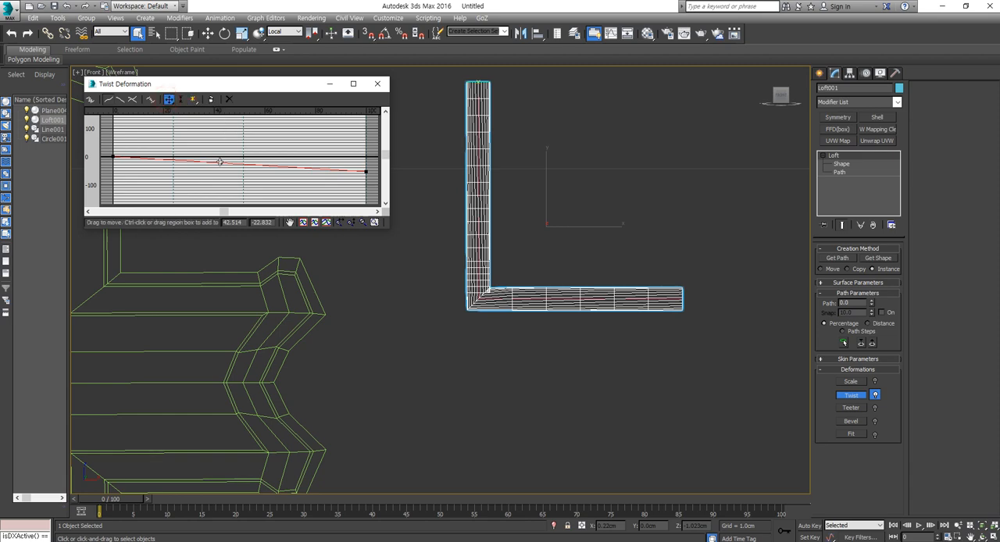
{"action": "left_click_drag", "start_coordinate": [221, 163], "coordinate": [243, 16]}
{"action": "mouse_move", "coordinate": [585, 319]}
{"action": "middle_mouse_down", "text": "alt"}
{"action": "mouse_move", "coordinate": [571, 368]}
{"action": "mouse_move", "coordinate": [560, 352]}
{"action": "middle_mouse_up", "text": "alt"}
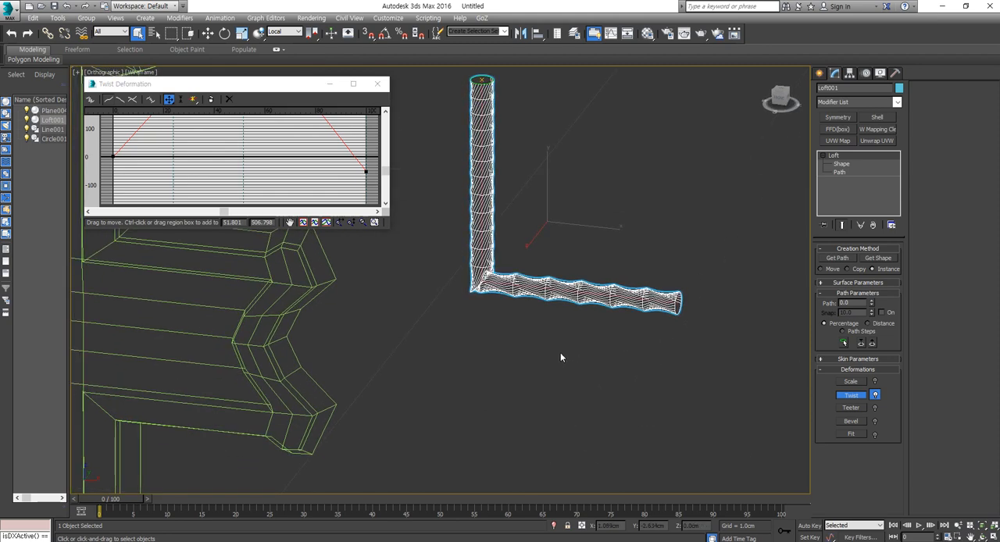
{"action": "key", "text": "F3"}
{"action": "scroll", "coordinate": [589, 324], "scroll_direction": "up", "scroll_amount": 4}
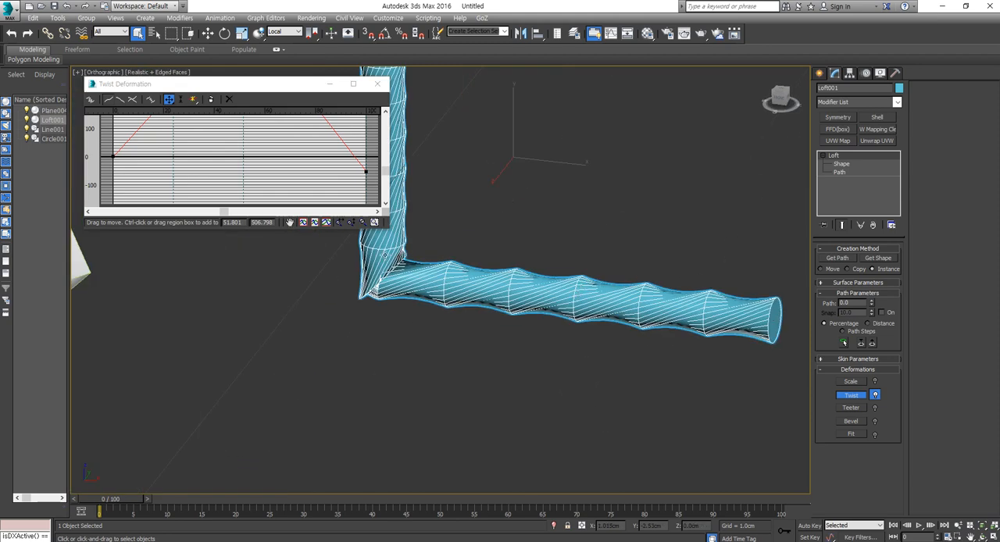
- Enlarge the twist graph, lower the peak control point to about 278.2 at 57.2 percent of the path, and close the graph
{"action": "left_click", "coordinate": [246, 154]}
{"action": "left_click_drag", "start_coordinate": [387, 226], "coordinate": [465, 226]}
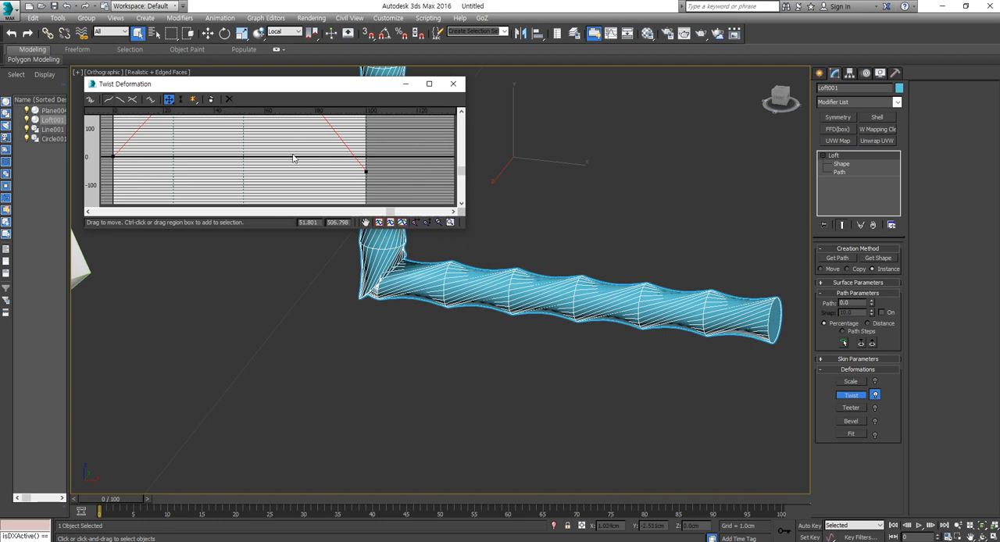
{"action": "left_click", "coordinate": [254, 146]}
{"action": "left_click", "coordinate": [429, 83]}
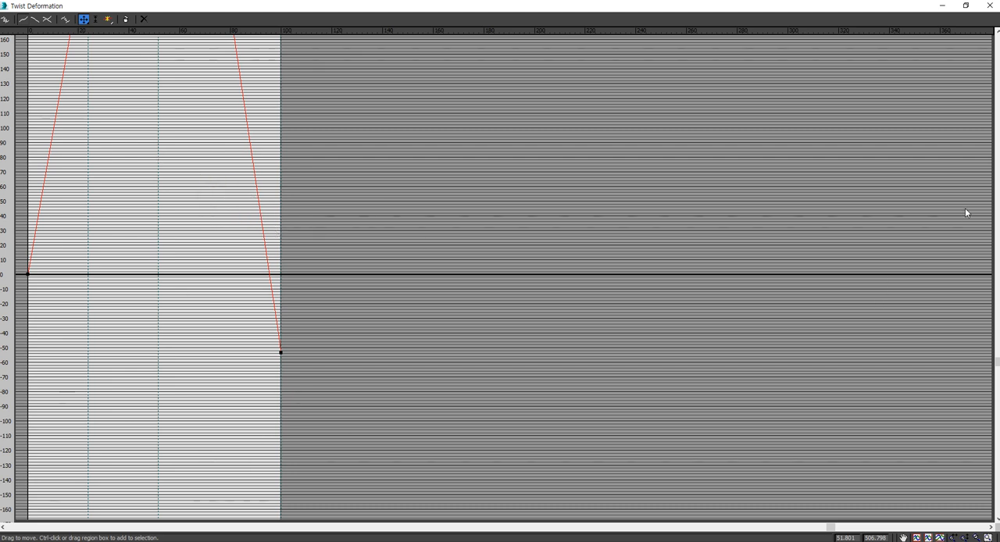
{"action": "left_click_drag", "start_coordinate": [997, 362], "coordinate": [909, 211]}
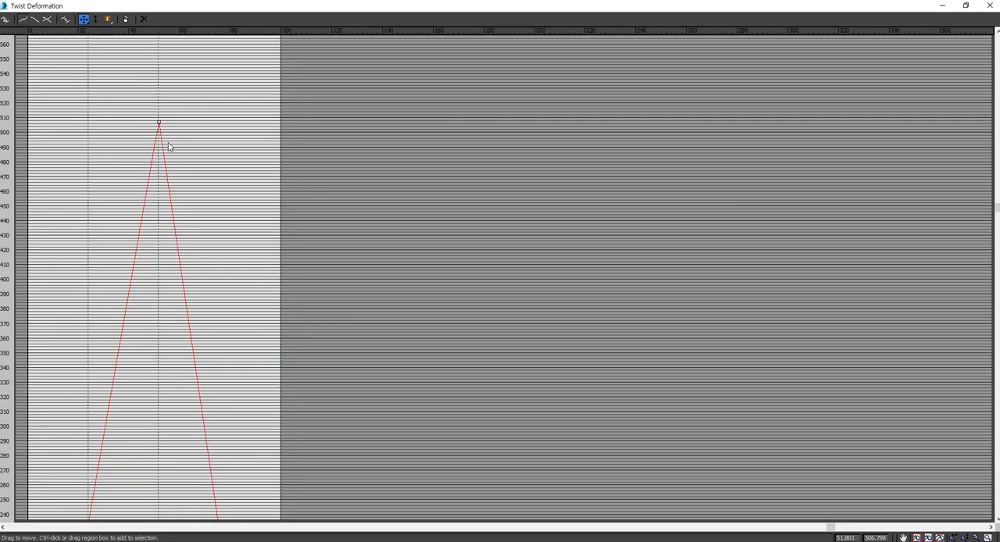
{"action": "left_click_drag", "start_coordinate": [160, 122], "coordinate": [171, 457]}
{"action": "left_click_drag", "start_coordinate": [300, 263], "coordinate": [280, 319]}
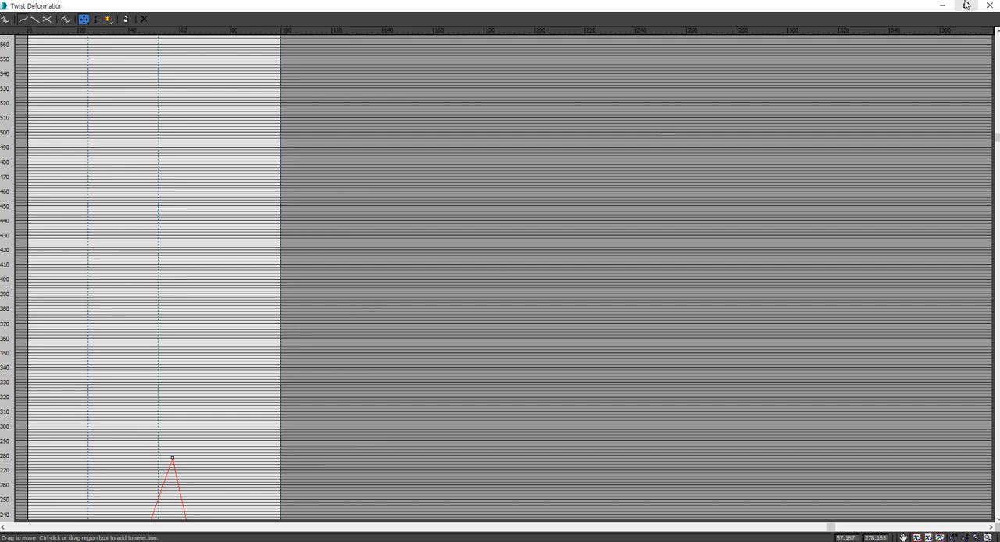
{"action": "left_click", "coordinate": [990, 6]}
{"action": "mouse_move", "coordinate": [566, 300]}
{"action": "middle_mouse_down"}
{"action": "mouse_move", "coordinate": [549, 322]}
{"action": "mouse_move", "coordinate": [561, 288]}
{"action": "middle_mouse_up"}
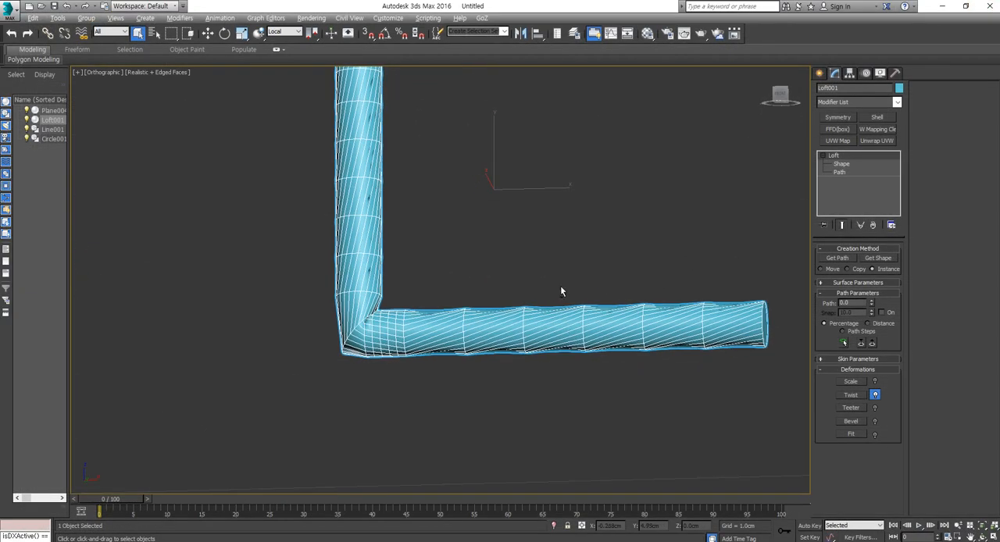
- Undo the last two twist curve edits on the loft
{"action": "key", "text": "ctrl+z"}
{"action": "key", "text": "ctrl+z"}
- Open the loft's Scale deformation and try lowering and raising the curve's end point, undoing each change
{"action": "left_click", "coordinate": [854, 382]}
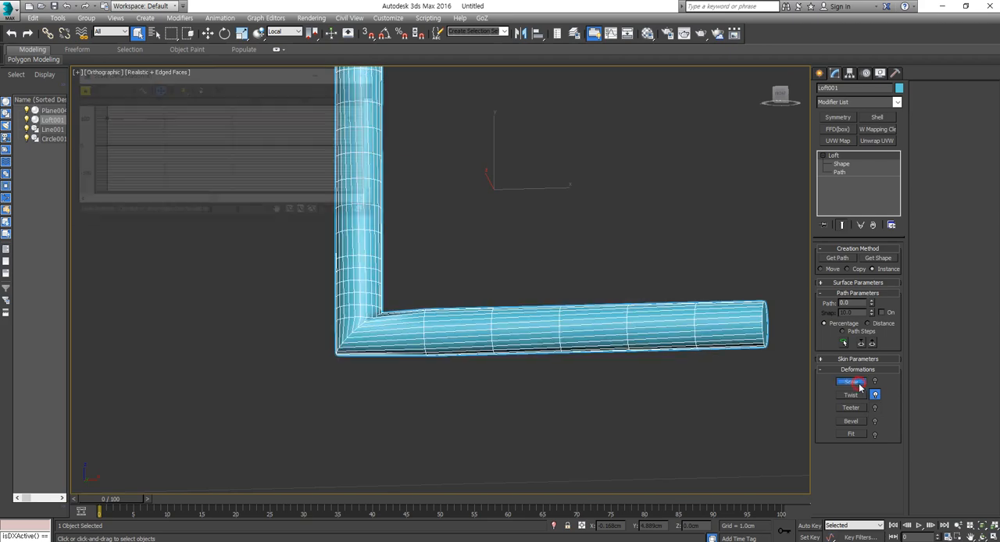
{"action": "left_click_drag", "start_coordinate": [357, 117], "coordinate": [357, 167]}
{"action": "key", "text": "ctrl+z"}
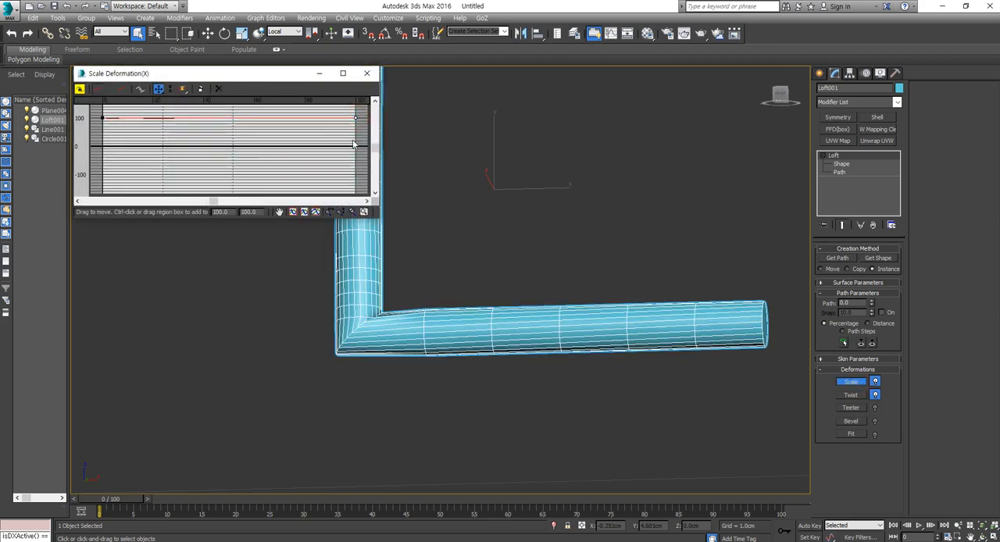
{"action": "left_click_drag", "start_coordinate": [356, 118], "coordinate": [357, 98]}
{"action": "key", "text": "ctrl+z"}
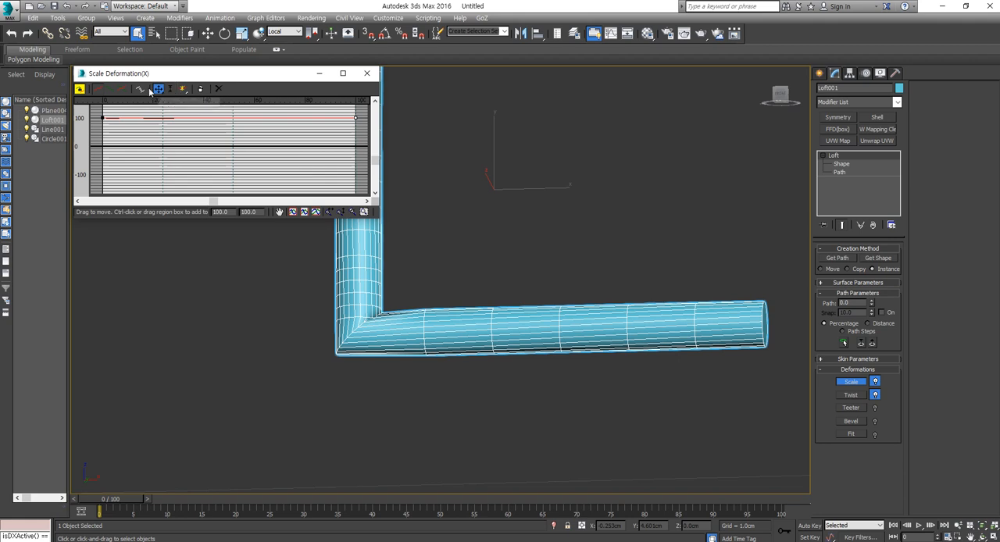
- Insert a control point at about 33 percent on the scale curve, move it further along the path and above 100, and close the graph
{"action": "left_click", "coordinate": [182, 89]}
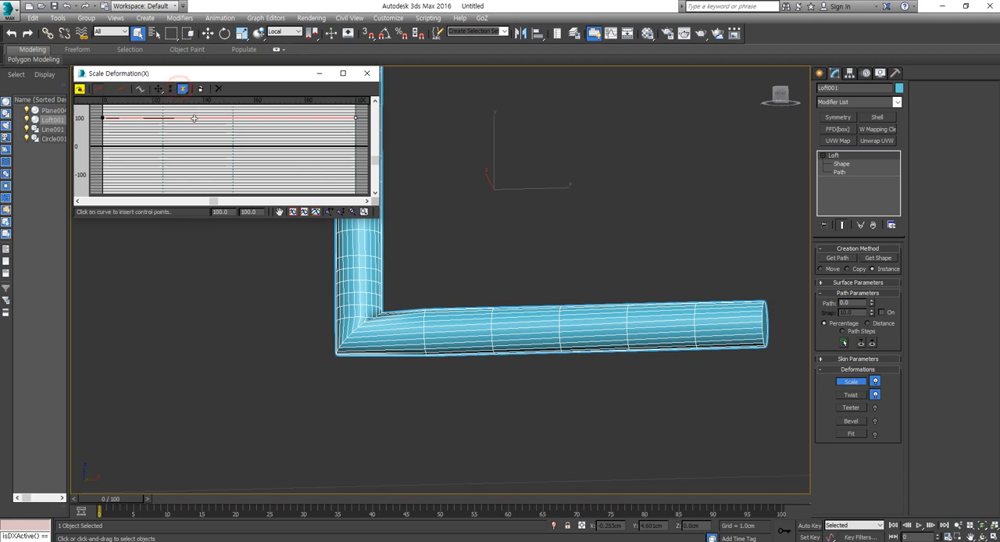
{"action": "left_click", "coordinate": [188, 117]}
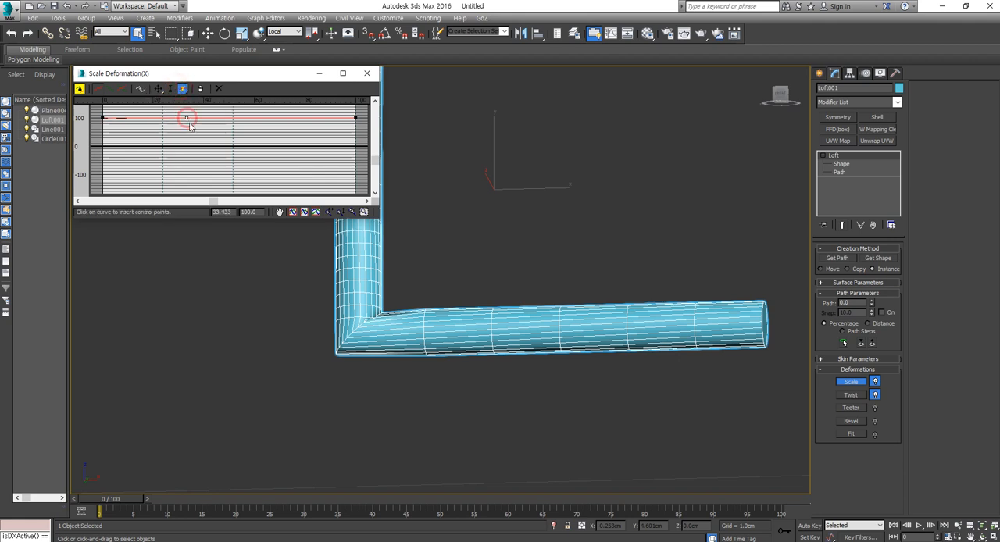
{"action": "left_click", "coordinate": [158, 89]}
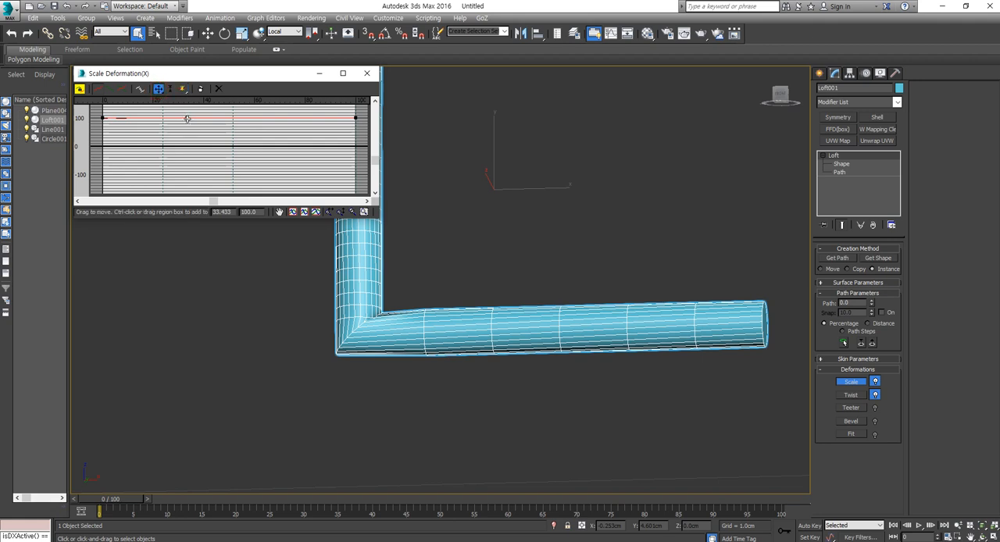
{"action": "left_click_drag", "start_coordinate": [188, 118], "coordinate": [263, 105]}
{"action": "left_click", "coordinate": [368, 74]}
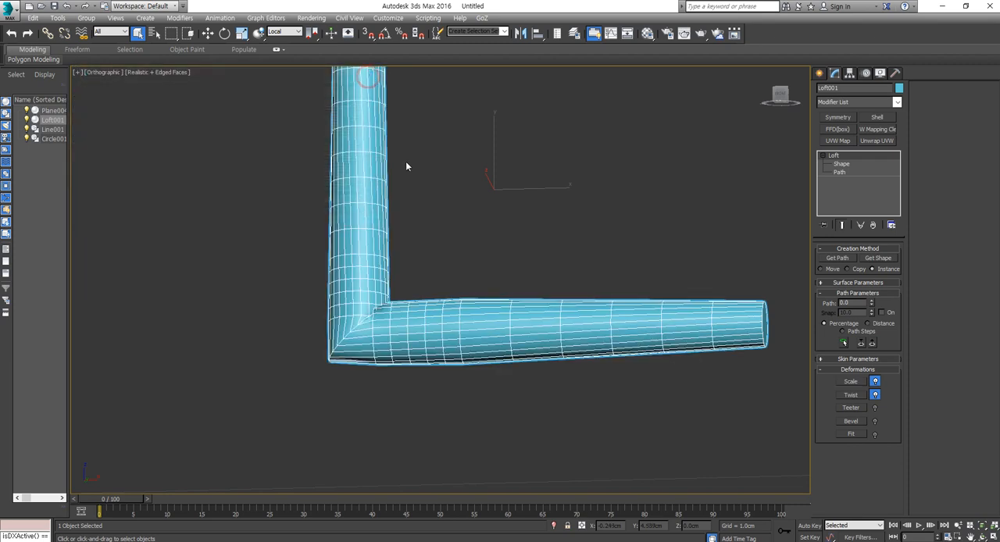
- In the front view, clone the L-shaped loft as one independent copy along X onto the cross's inner corner, at X about 0.083 cm
{"action": "scroll", "coordinate": [469, 261], "scroll_direction": "down", "scroll_amount": 5}
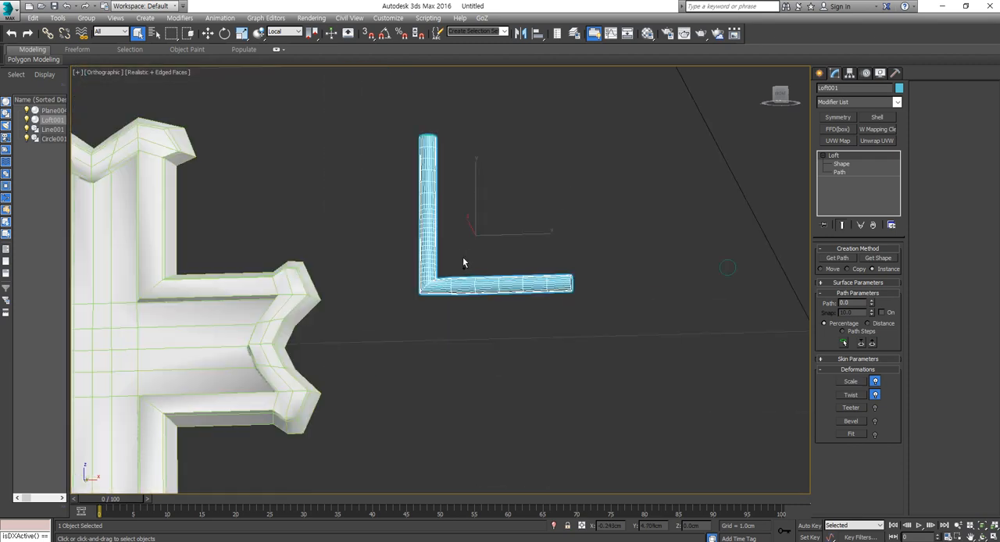
{"action": "scroll", "coordinate": [482, 311], "scroll_direction": "up", "scroll_amount": 6}
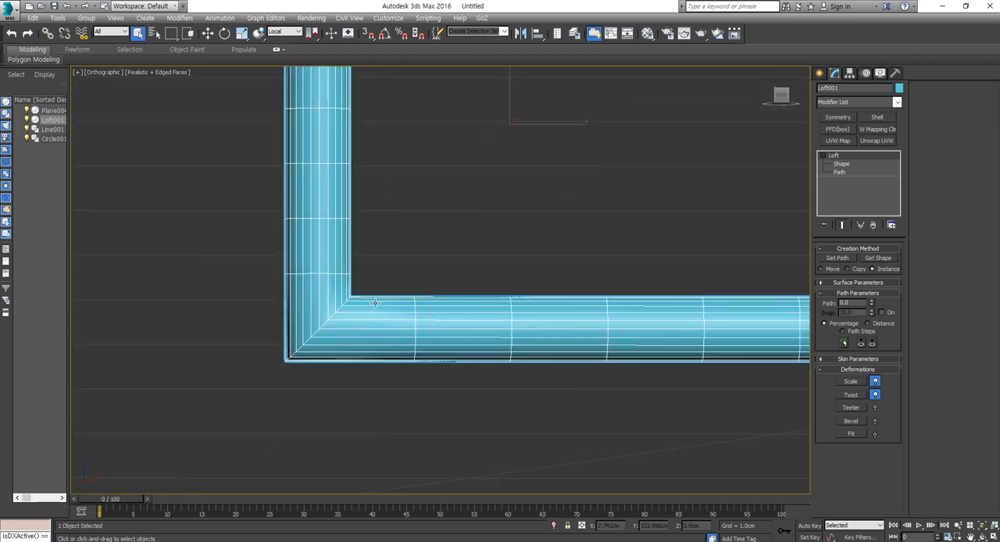
{"action": "scroll", "coordinate": [375, 298], "scroll_direction": "down", "scroll_amount": 6}
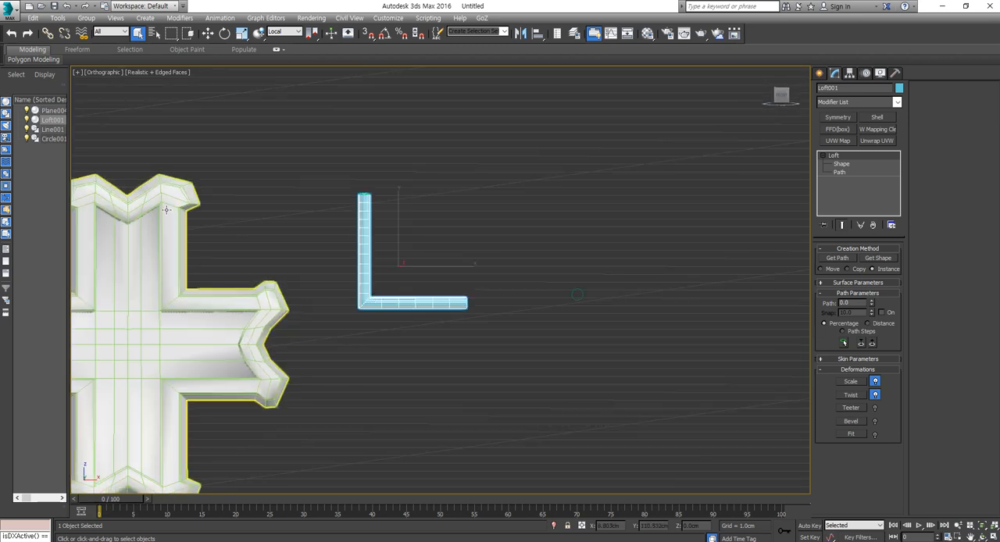
{"action": "middle_click_drag", "start_coordinate": [379, 317], "coordinate": [557, 320]}
{"action": "key", "text": "f"}
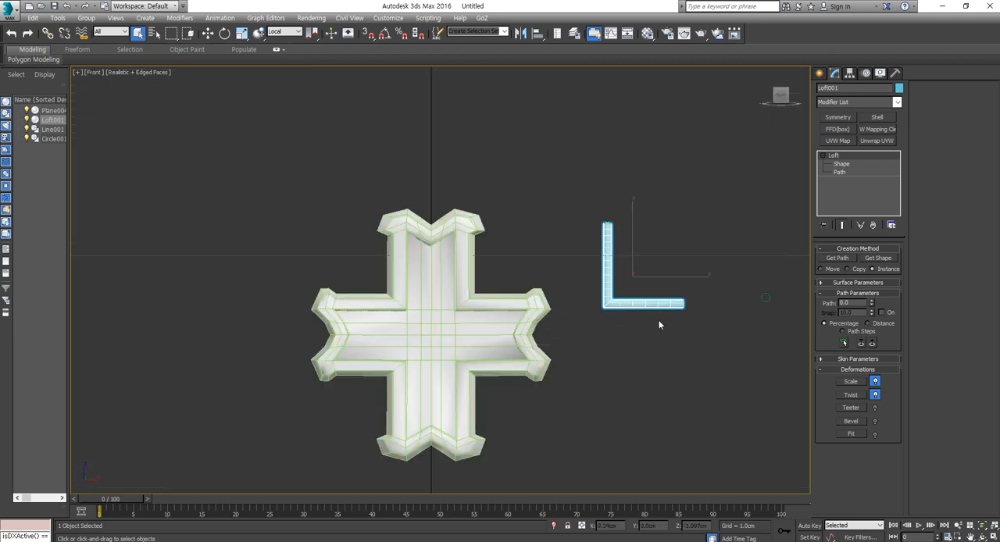
{"action": "key", "text": "w"}
{"action": "scroll", "coordinate": [663, 282], "scroll_direction": "up", "scroll_amount": 3}
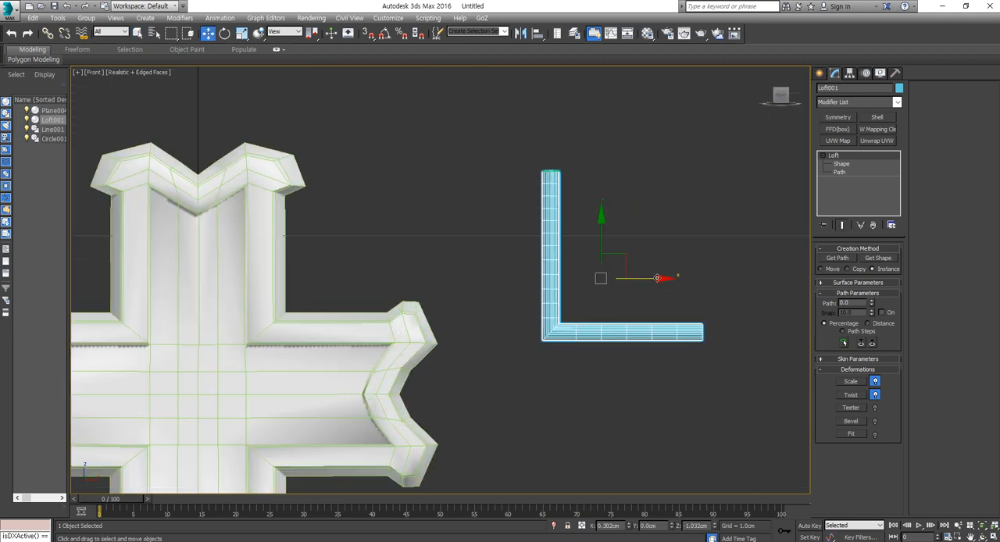
{"action": "left_click_drag", "start_coordinate": [656, 276], "coordinate": [510, 283]}
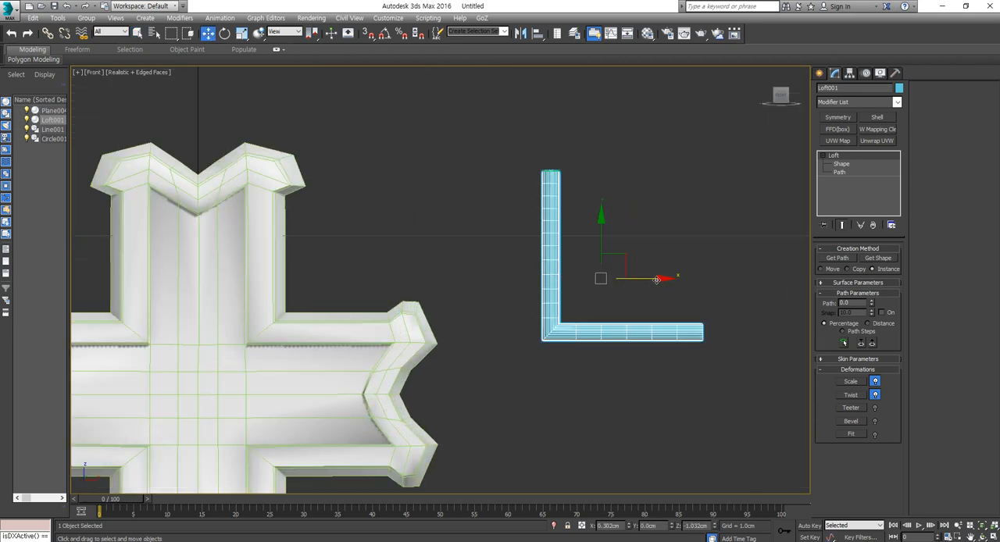
{"action": "mouse_move", "coordinate": [656, 279]}
{"action": "left_mouse_down", "text": "shift"}
{"action": "mouse_move", "coordinate": [450, 290]}
{"action": "mouse_move", "coordinate": [368, 301]}
{"action": "mouse_move", "coordinate": [365, 311]}
{"action": "left_mouse_up", "text": "shift"}
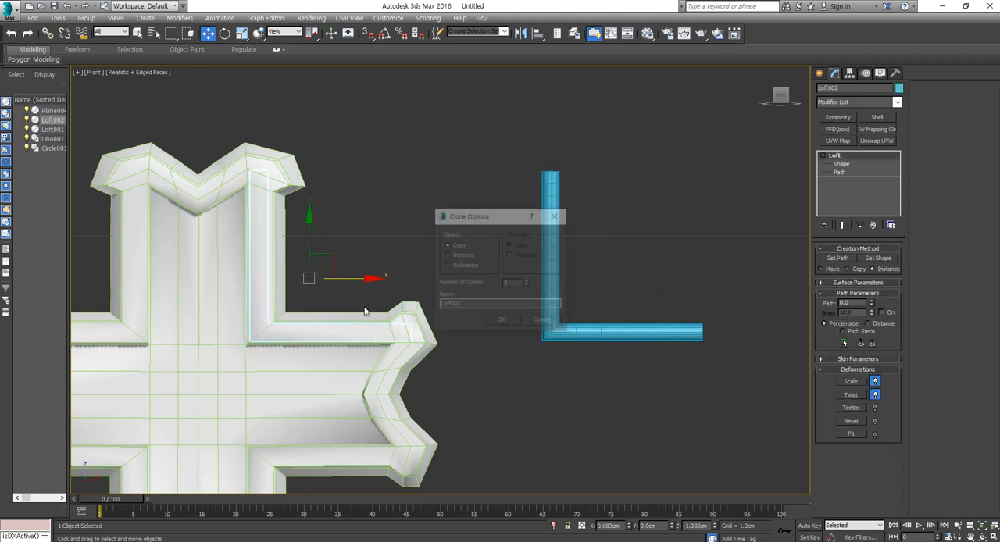
{"action": "left_click", "coordinate": [500, 321]}
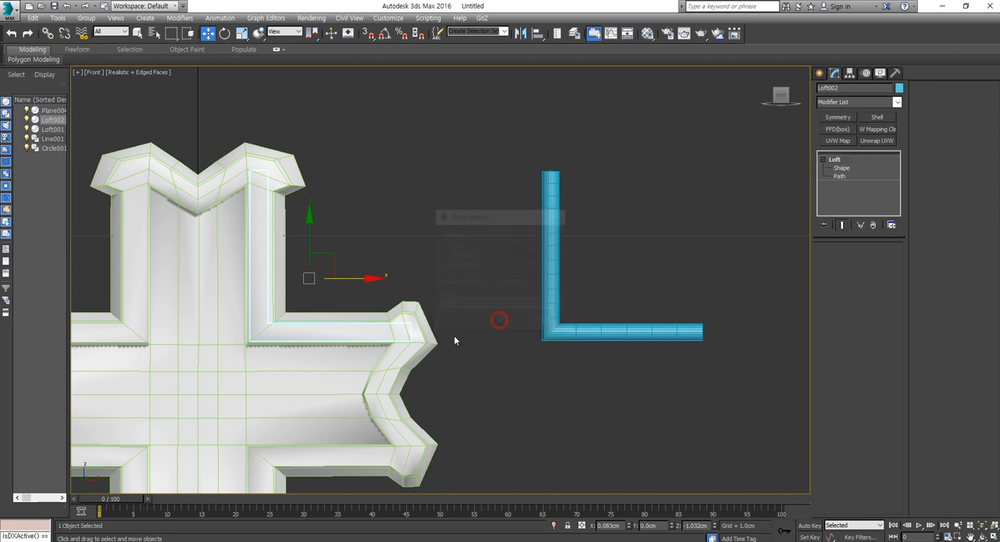
- In perspective, move the copied loft forward to Y about -0.017 cm so it sits on the cross's raised border
{"action": "middle_click_drag", "start_coordinate": [408, 339], "coordinate": [450, 335]}
{"action": "key", "text": "p"}
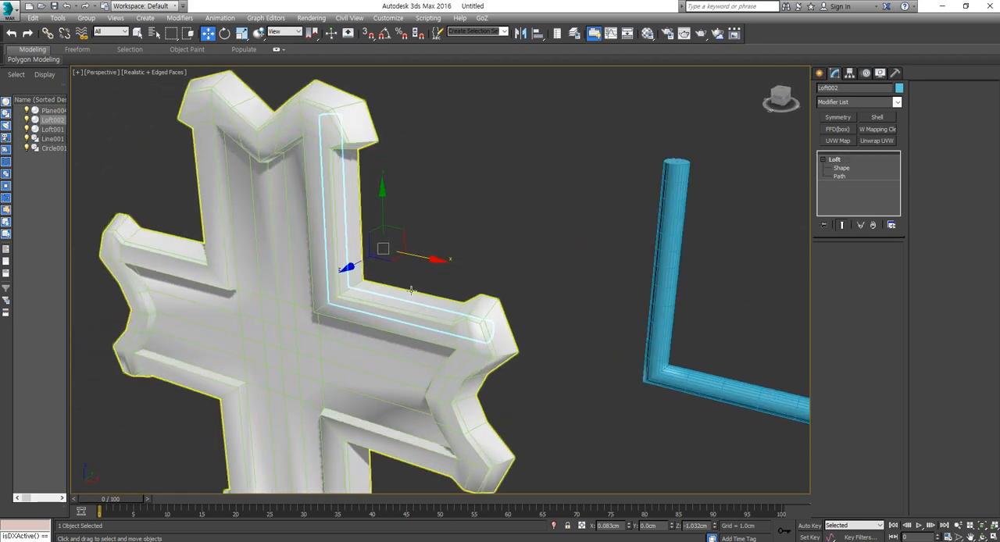
{"action": "left_click_drag", "start_coordinate": [416, 233], "coordinate": [399, 247]}
{"action": "middle_click_drag", "start_coordinate": [400, 247], "coordinate": [344, 206], "text": "alt"}
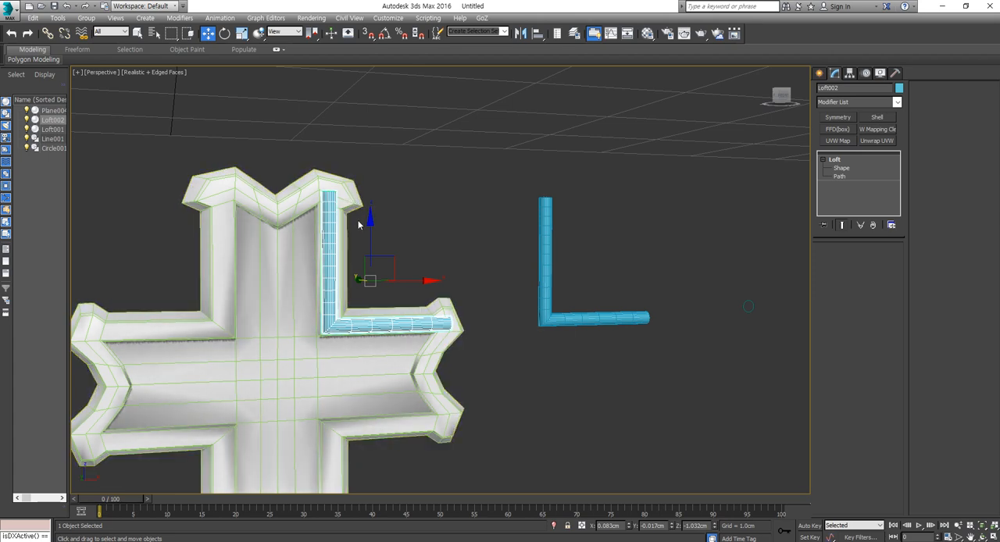
{"action": "middle_click_drag", "start_coordinate": [360, 211], "coordinate": [405, 229]}
{"action": "middle_click_drag", "start_coordinate": [482, 256], "coordinate": [507, 261], "text": "alt"}
- In the front view, draw a line from the top notch's centre over the neighbouring peak to the cap's outer corner, working in wireframe
{"action": "key", "text": "f"}
{"action": "scroll", "coordinate": [448, 265], "scroll_direction": "down", "scroll_amount": 5}
{"action": "scroll", "coordinate": [418, 237], "scroll_direction": "up", "scroll_amount": 4}
{"action": "scroll", "coordinate": [426, 241], "scroll_direction": "up", "scroll_amount": 3}
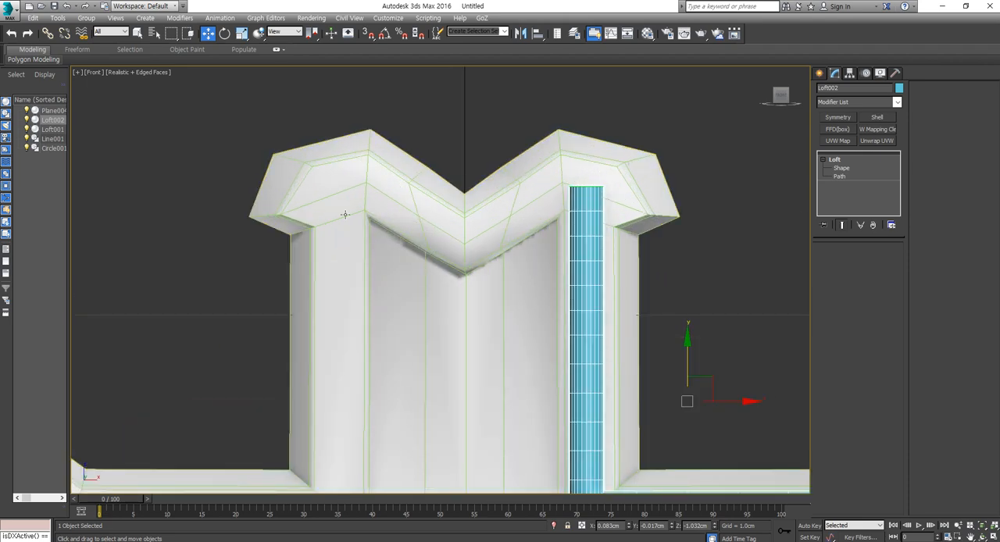
{"action": "left_click", "coordinate": [821, 72]}
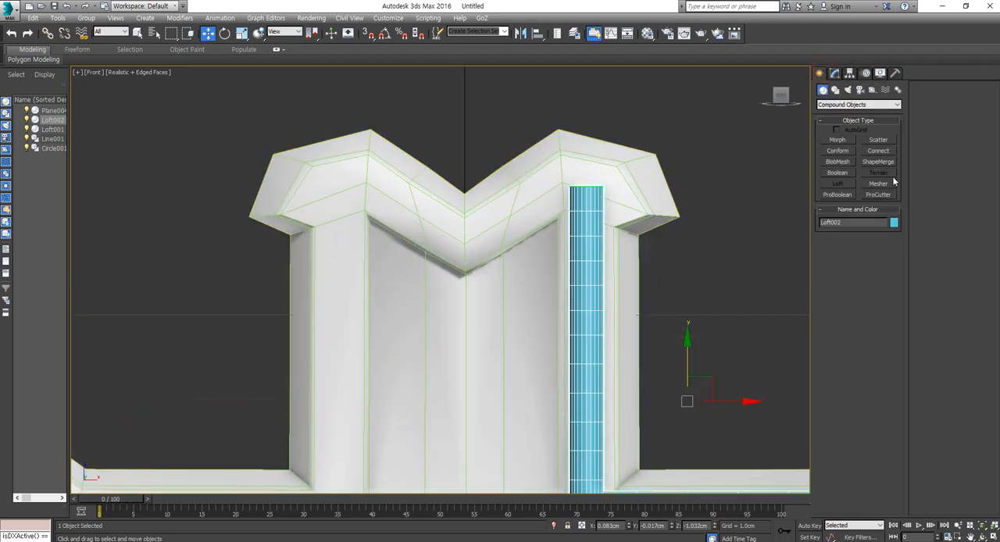
{"action": "left_click", "coordinate": [835, 89]}
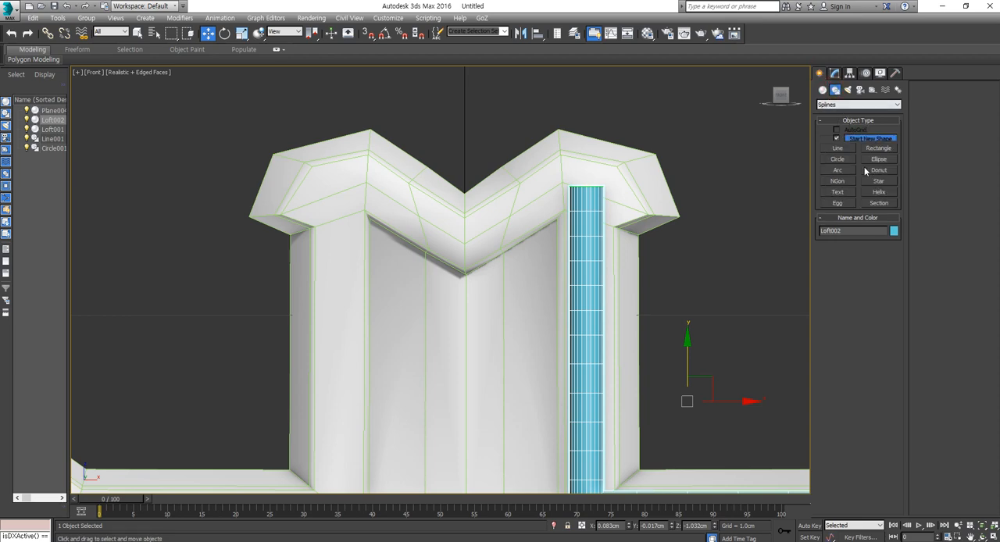
{"action": "left_click", "coordinate": [838, 148]}
{"action": "middle_click_drag", "start_coordinate": [503, 213], "coordinate": [483, 226]}
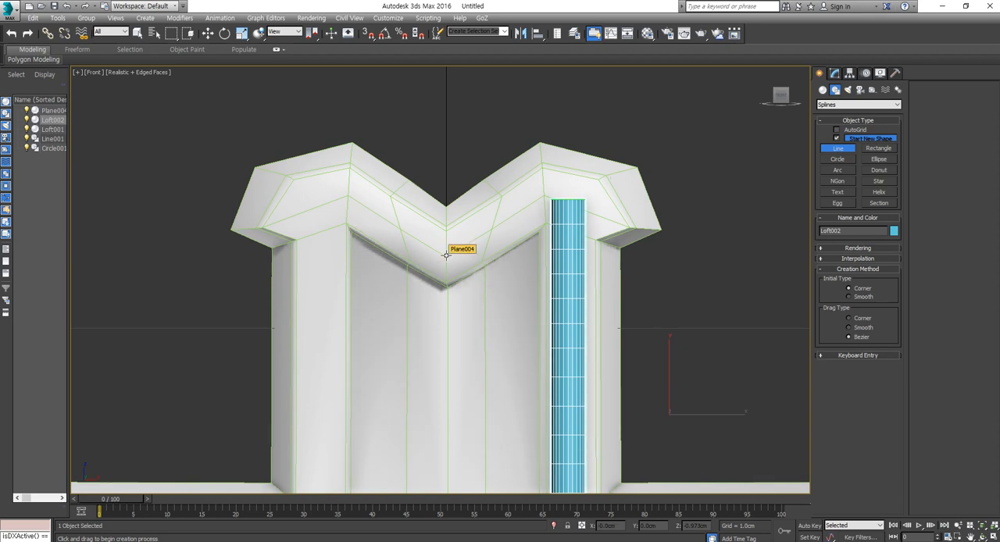
{"action": "left_click", "coordinate": [446, 255]}
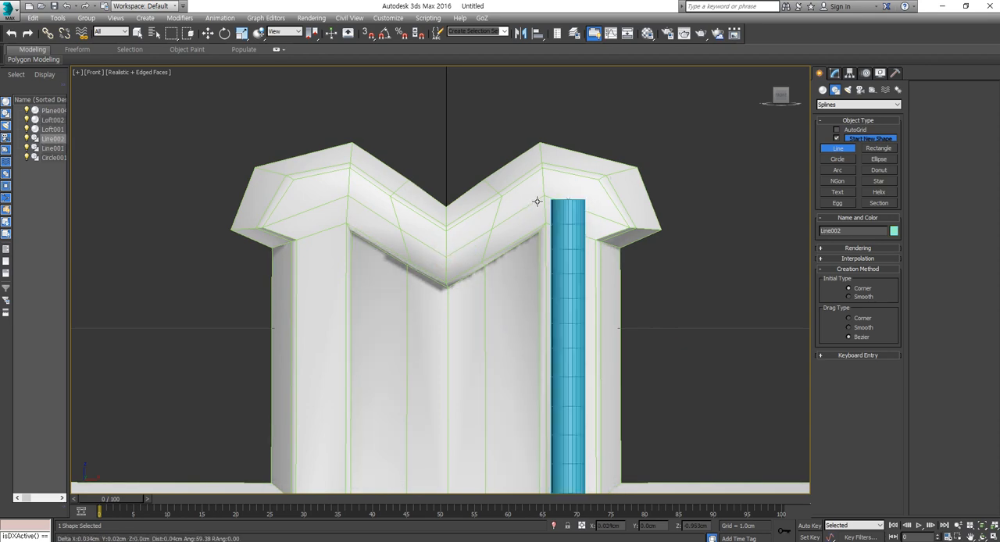
{"action": "key", "text": "F3"}
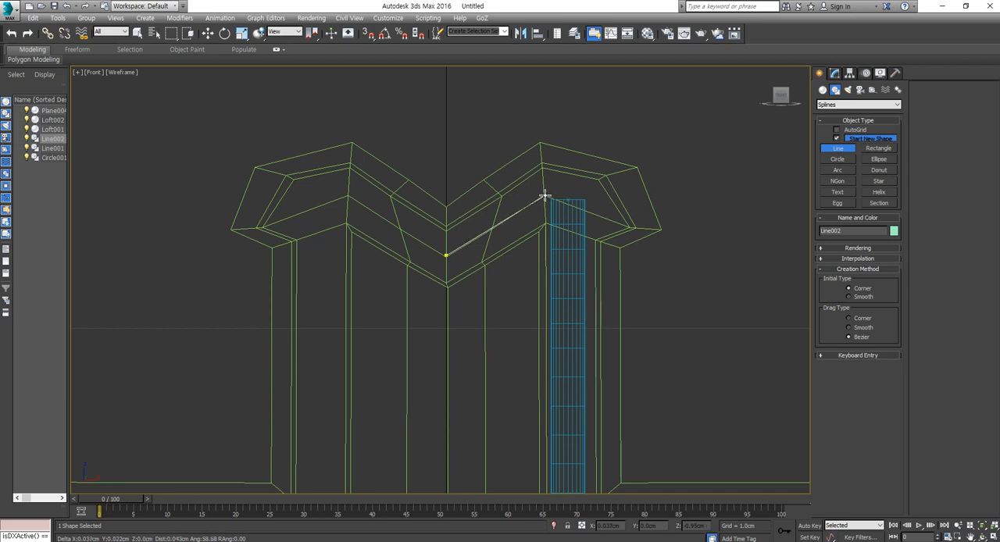
{"action": "left_click", "coordinate": [545, 195]}
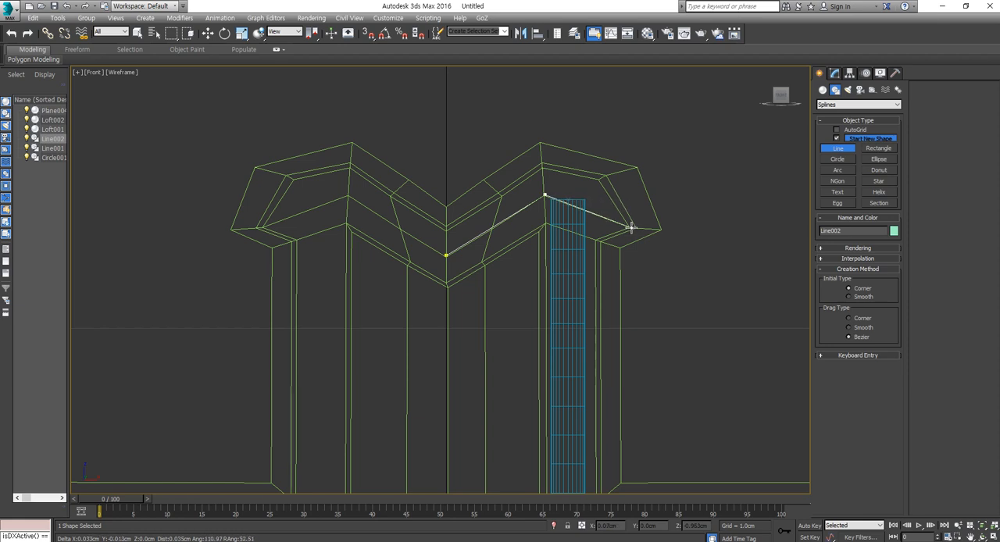
{"action": "left_click", "coordinate": [630, 229]}
- Curl the line's end below the cap's outer corner with a Bezier curve back towards the cross's arm, and finish the line
{"action": "left_click_drag", "start_coordinate": [634, 266], "coordinate": [602, 258]}
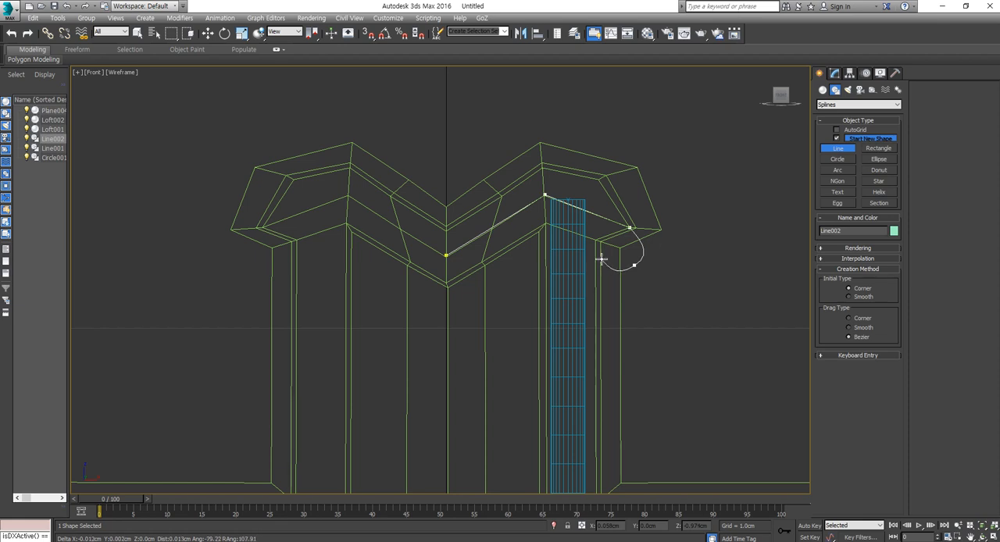
{"action": "right_click", "coordinate": [600, 258]}
{"action": "middle_click_drag", "start_coordinate": [673, 309], "coordinate": [637, 309]}
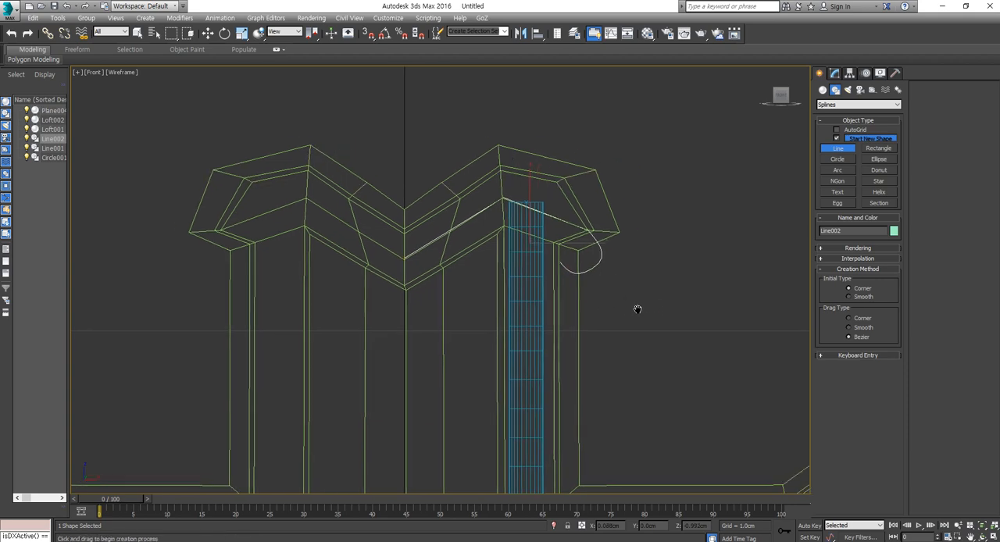
{"action": "scroll", "coordinate": [638, 310], "scroll_direction": "down", "scroll_amount": 5}
{"action": "key", "text": "w"}
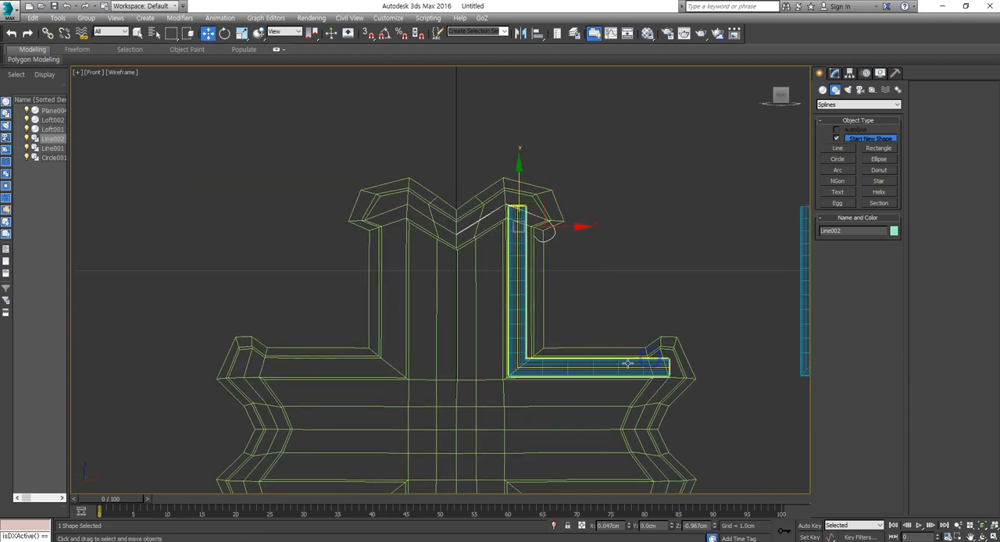
- Draw an NGon with a radius of about 0.044 cm above the L-shaped lofts and set its sides to 5
{"action": "middle_click_drag", "start_coordinate": [600, 360], "coordinate": [472, 358]}
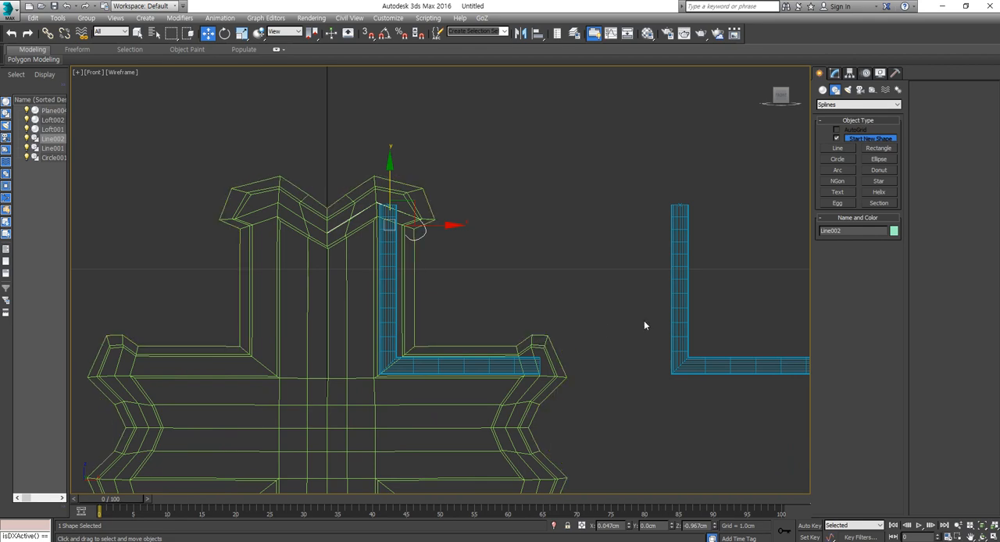
{"action": "middle_click_drag", "start_coordinate": [700, 315], "coordinate": [634, 319]}
{"action": "scroll", "coordinate": [635, 320], "scroll_direction": "down", "scroll_amount": 2}
{"action": "scroll", "coordinate": [463, 264], "scroll_direction": "up", "scroll_amount": 2}
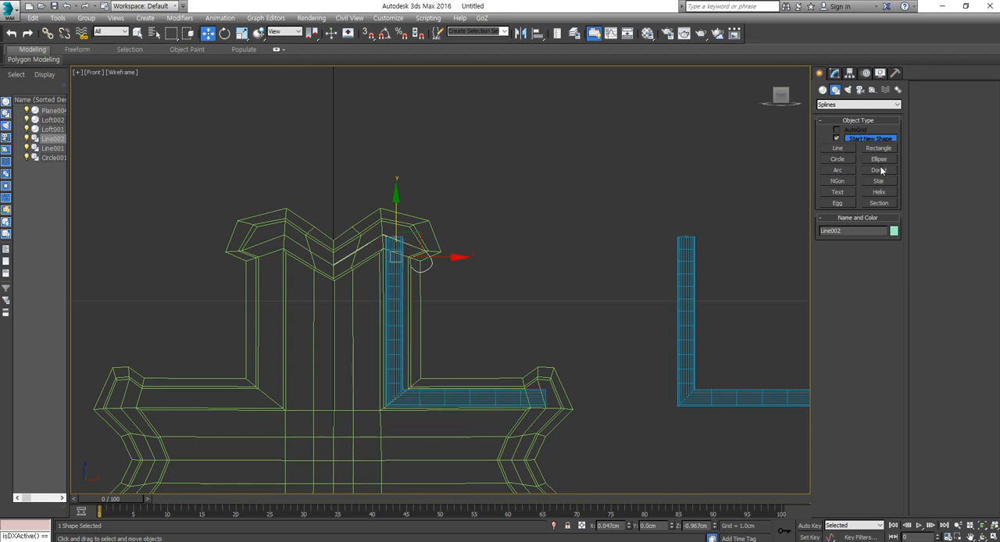
{"action": "left_click", "coordinate": [838, 181]}
{"action": "left_click_drag", "start_coordinate": [588, 177], "coordinate": [594, 233]}
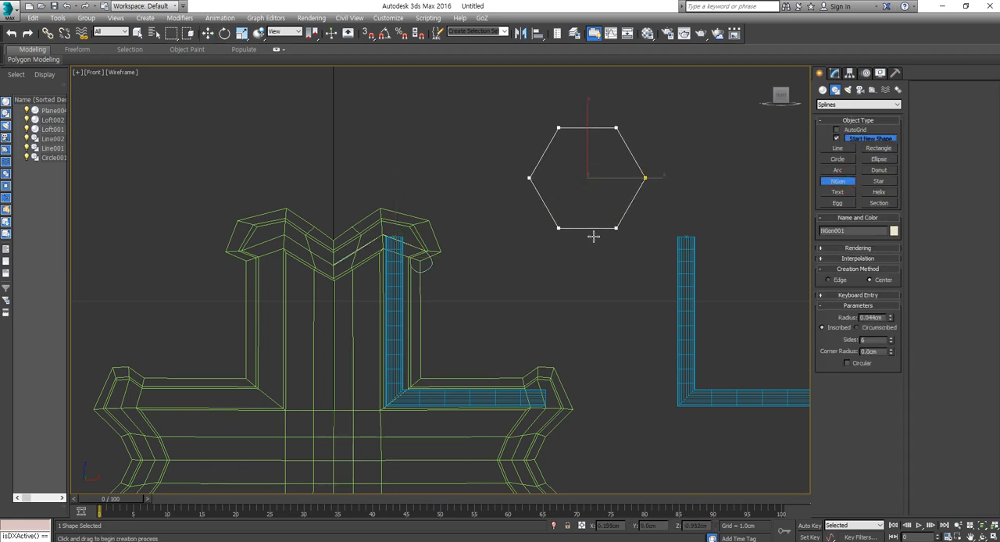
{"action": "left_click", "coordinate": [891, 343]}
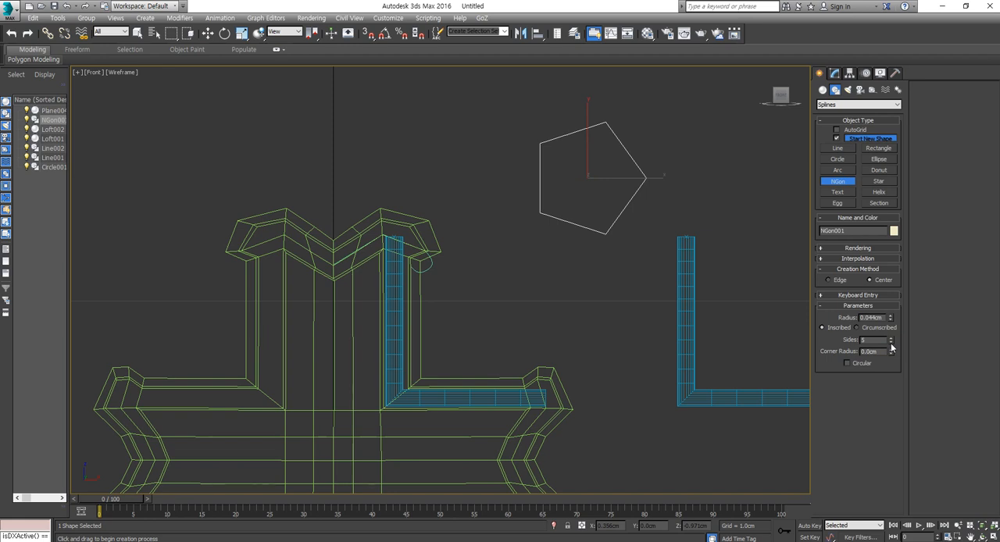
{"action": "middle_click_drag", "start_coordinate": [646, 228], "coordinate": [626, 251]}
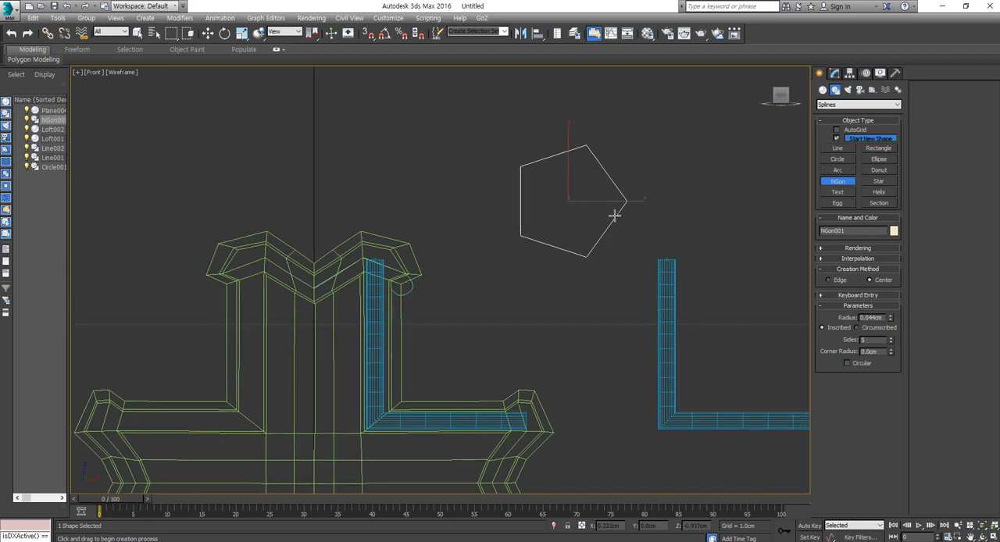
- Turn on angle and percent snap and rotate the pentagon to about -20° on Y so one corner points up
{"action": "key", "text": "e"}
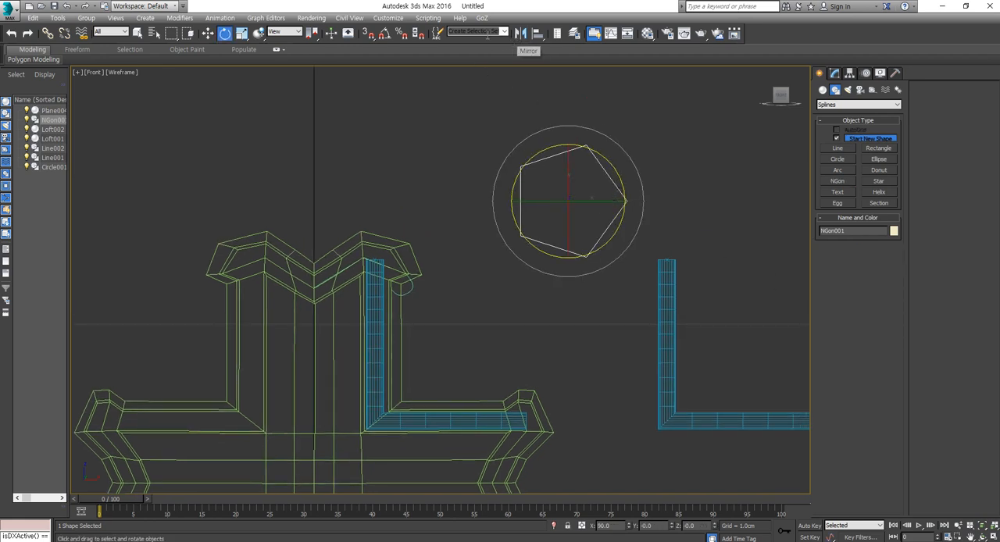
{"action": "left_click", "coordinate": [401, 35]}
{"action": "left_click", "coordinate": [389, 35]}
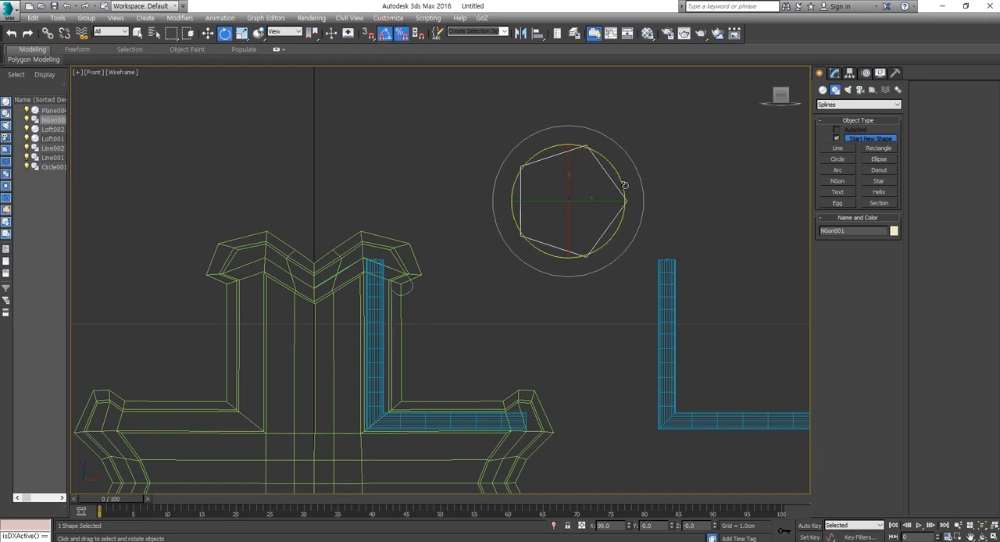
{"action": "left_click_drag", "start_coordinate": [625, 188], "coordinate": [621, 182]}
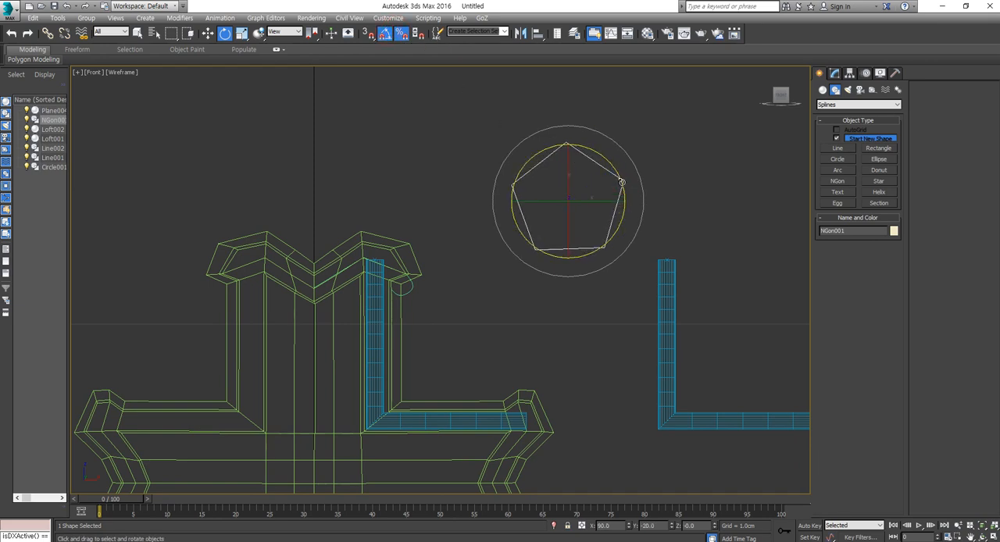
{"action": "key", "text": "w"}
{"action": "scroll", "coordinate": [607, 192], "scroll_direction": "up", "scroll_amount": 4}
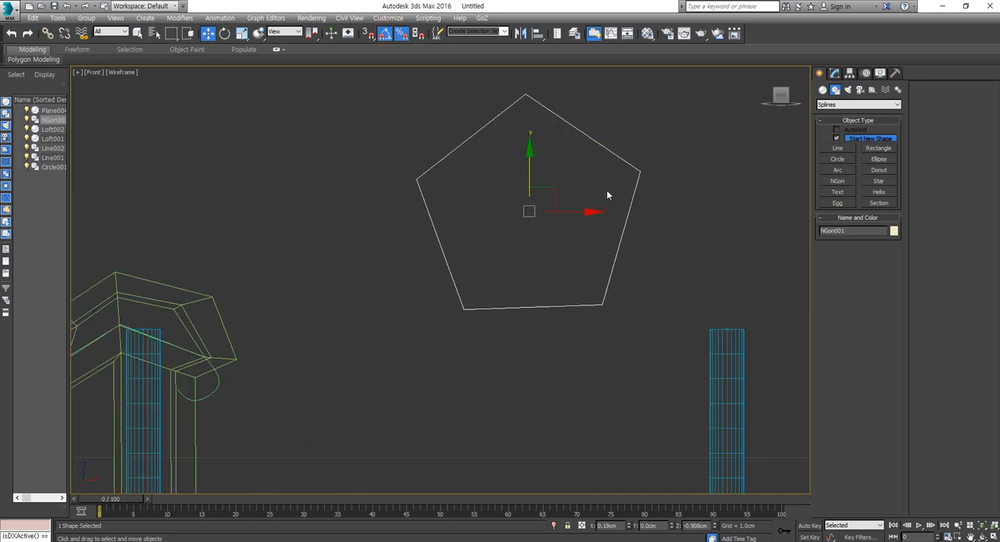
- Set the angle snap increment to 1 degree in the grid and snap settings
{"action": "right_click", "coordinate": [393, 30]}
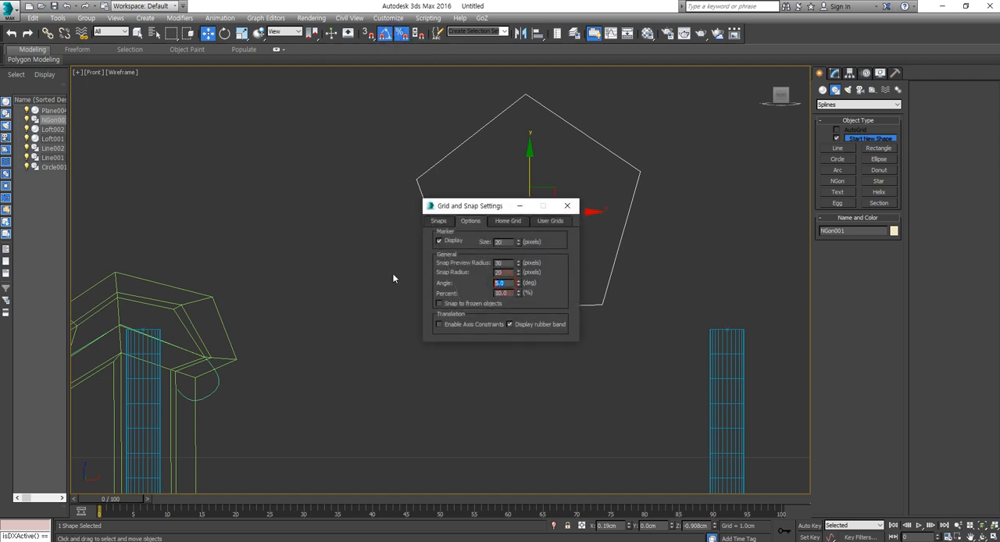
{"action": "type", "text": "0.5"}
{"action": "type", "text": "1"}
{"action": "left_click", "coordinate": [567, 206]}
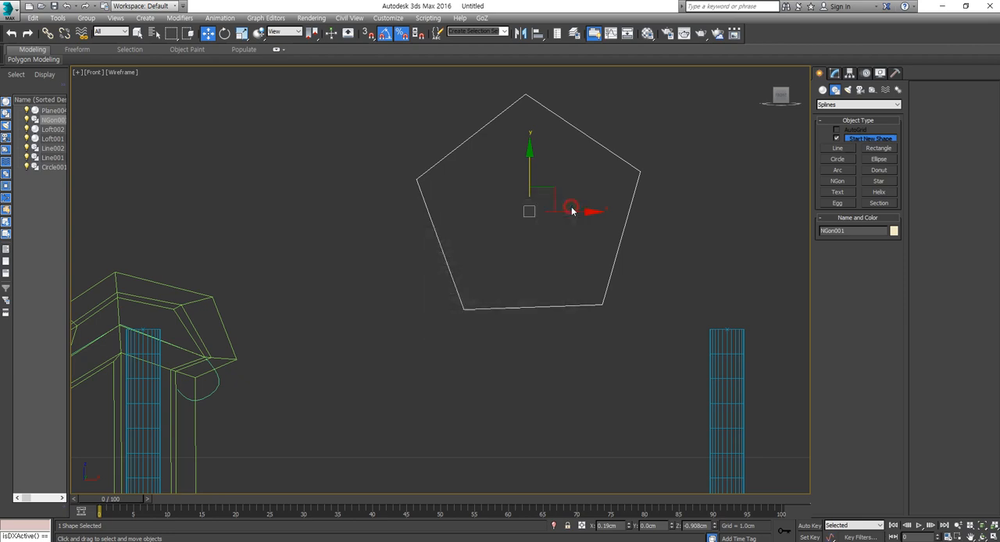
- Move the pentagon above the cross near the vertical axis and rotate it to -18° on Y so its base is level
{"action": "scroll", "coordinate": [571, 238], "scroll_direction": "down", "scroll_amount": 5}
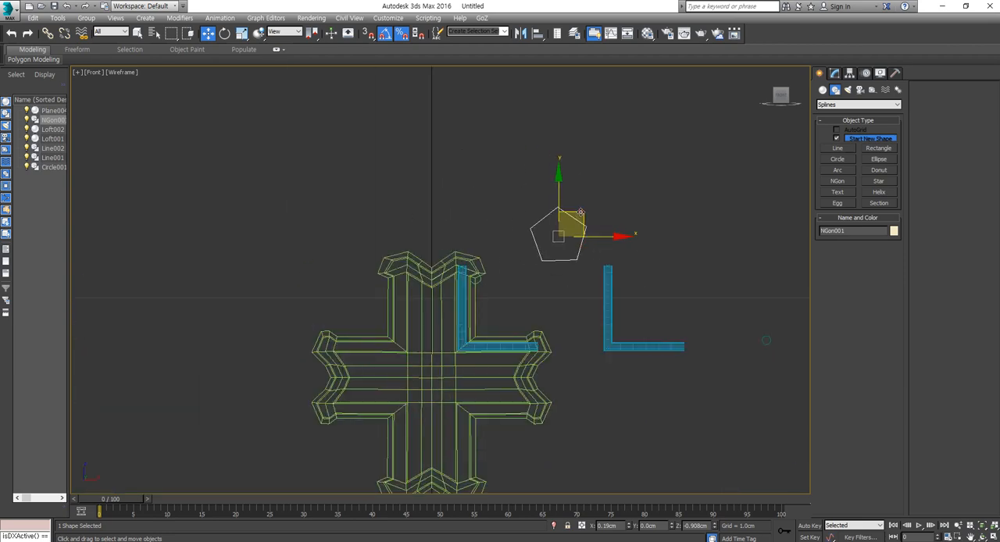
{"action": "left_click_drag", "start_coordinate": [580, 215], "coordinate": [456, 161]}
{"action": "scroll", "coordinate": [456, 161], "scroll_direction": "up", "scroll_amount": 6}
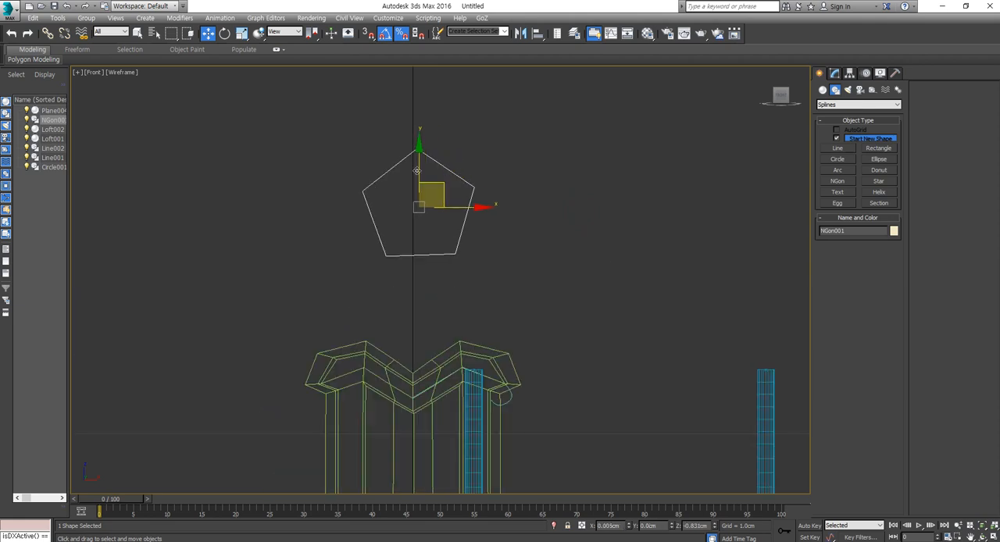
{"action": "key", "text": "e"}
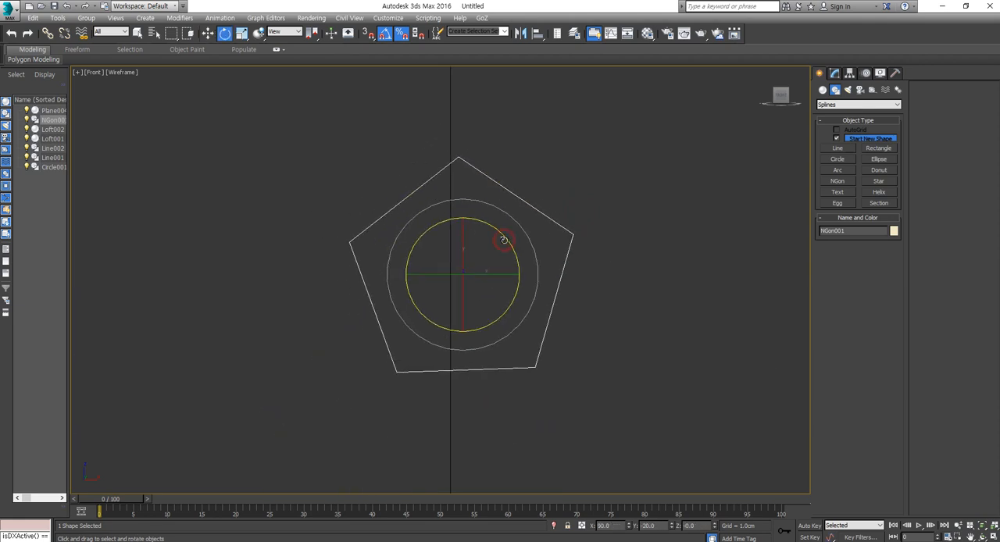
{"action": "left_click_drag", "start_coordinate": [504, 239], "coordinate": [506, 241]}
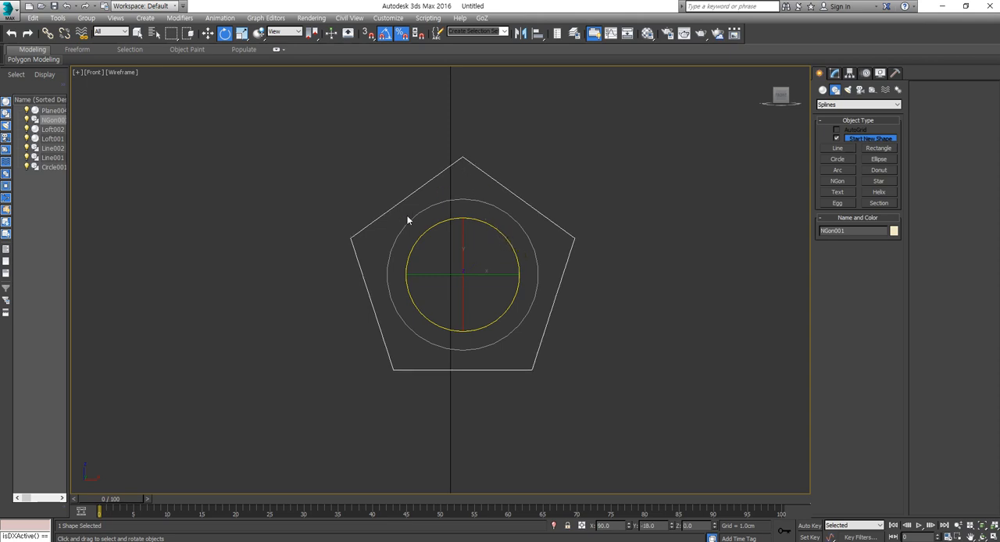
{"action": "key", "text": "w"}
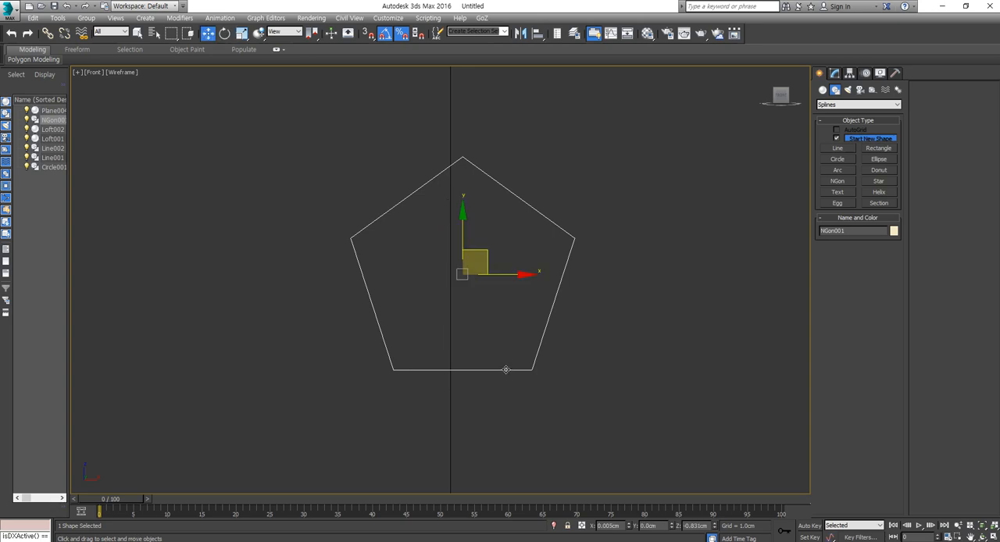
- Move the pentagon beside the cross's upper arm, at X about 0.174 cm, and restore the shaded display
{"action": "scroll", "coordinate": [478, 285], "scroll_direction": "down", "scroll_amount": 5}
{"action": "left_click_drag", "start_coordinate": [464, 225], "coordinate": [632, 314]}
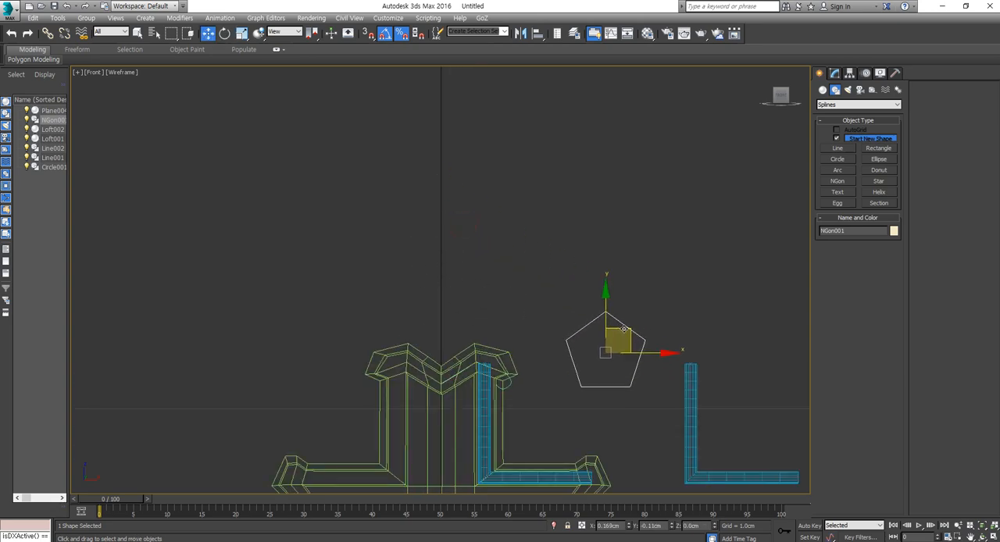
{"action": "scroll", "coordinate": [560, 380], "scroll_direction": "up", "scroll_amount": 5}
{"action": "key", "text": "F3"}
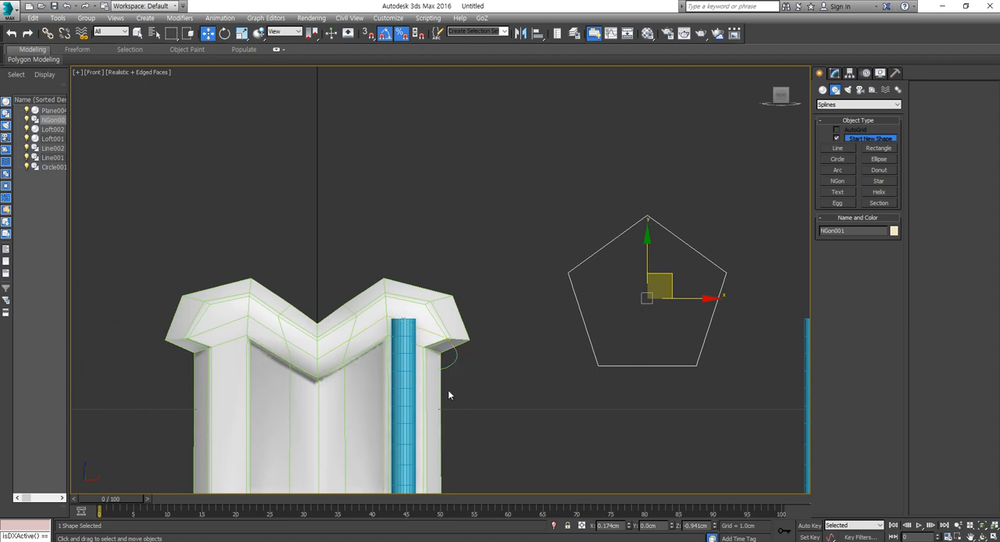
- Shrink the pentagon's radius to about a quarter of its size and deselect it
{"action": "left_click", "coordinate": [833, 74]}
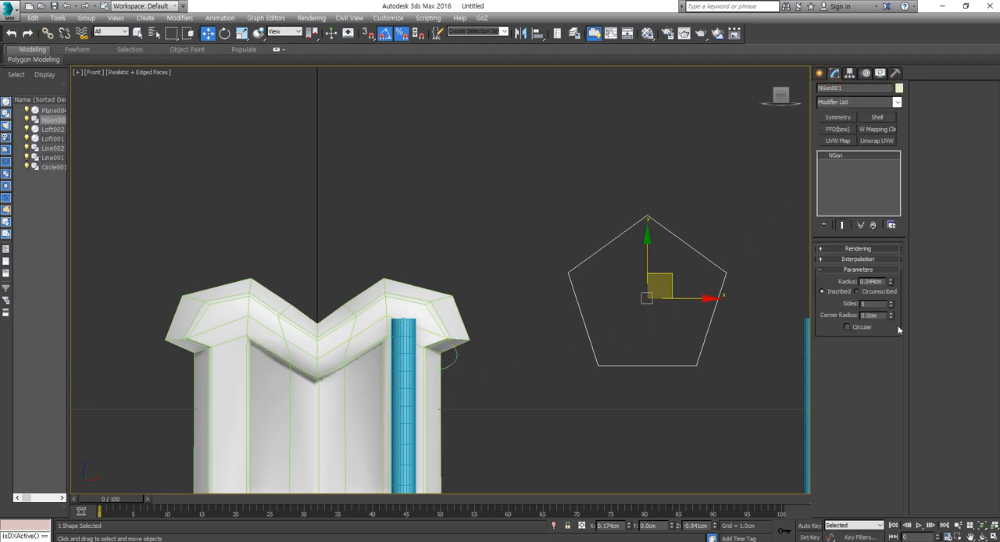
{"action": "left_click_drag", "start_coordinate": [892, 284], "coordinate": [891, 298]}
{"action": "left_click", "coordinate": [550, 398]}
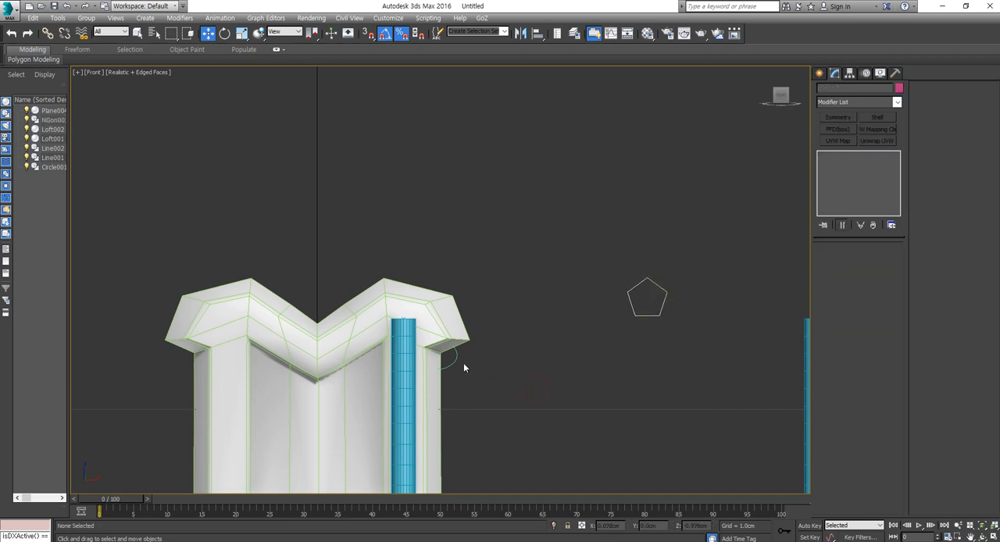
- Loft the pentagon profile along the hooked line at the top of the cross's upper arm
{"action": "left_click", "coordinate": [456, 356]}
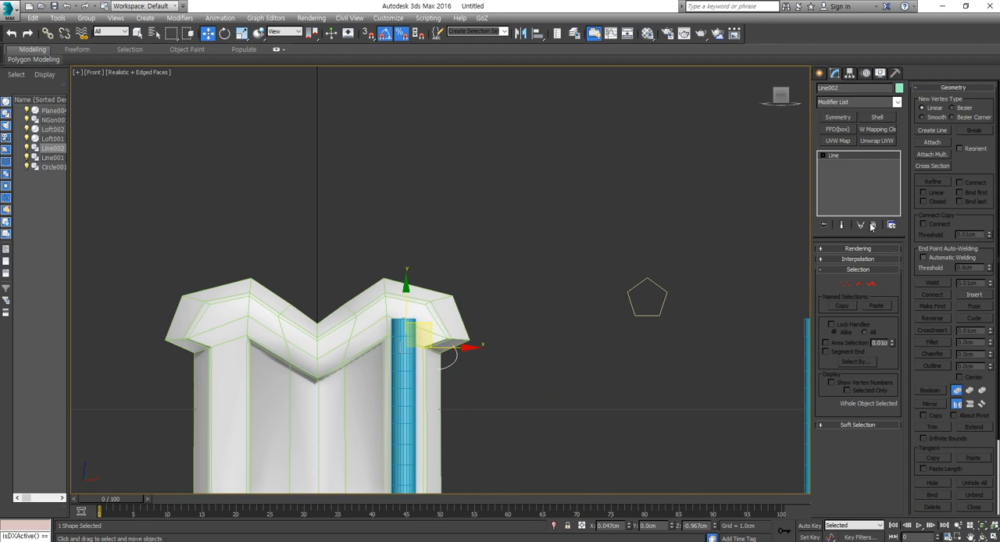
{"action": "left_click", "coordinate": [820, 73]}
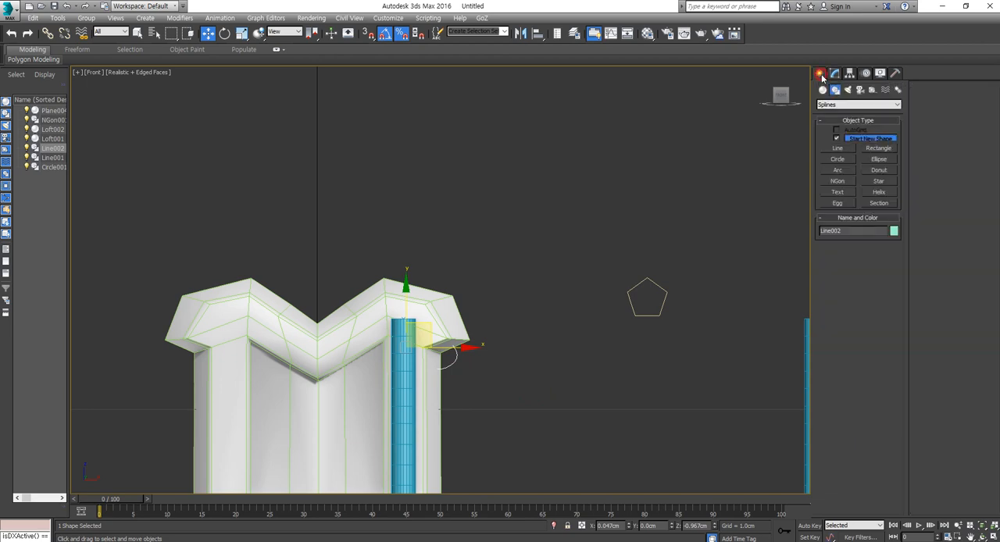
{"action": "left_click", "coordinate": [840, 148]}
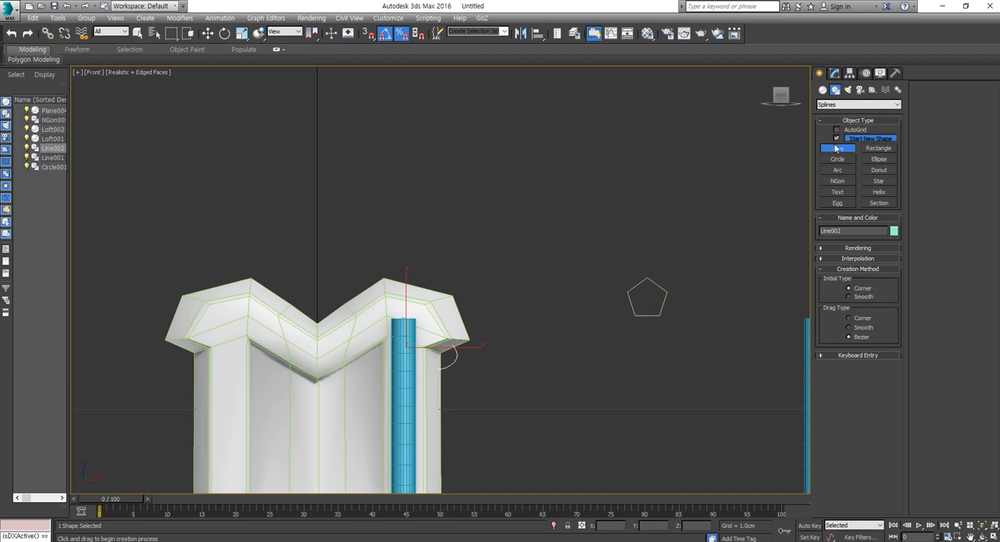
{"action": "left_click", "coordinate": [825, 90]}
{"action": "left_click", "coordinate": [839, 183]}
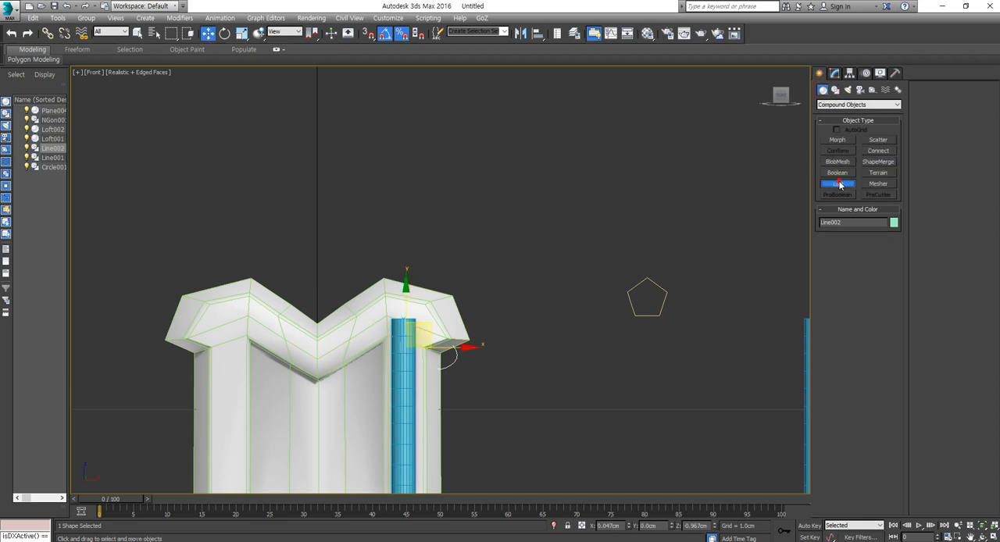
{"action": "left_click", "coordinate": [878, 250]}
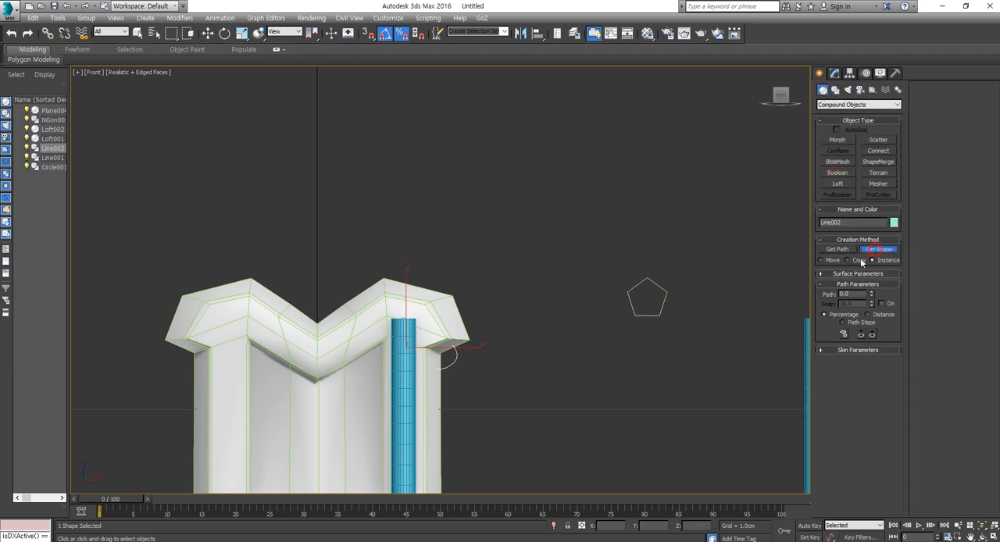
{"action": "left_click", "coordinate": [663, 300]}
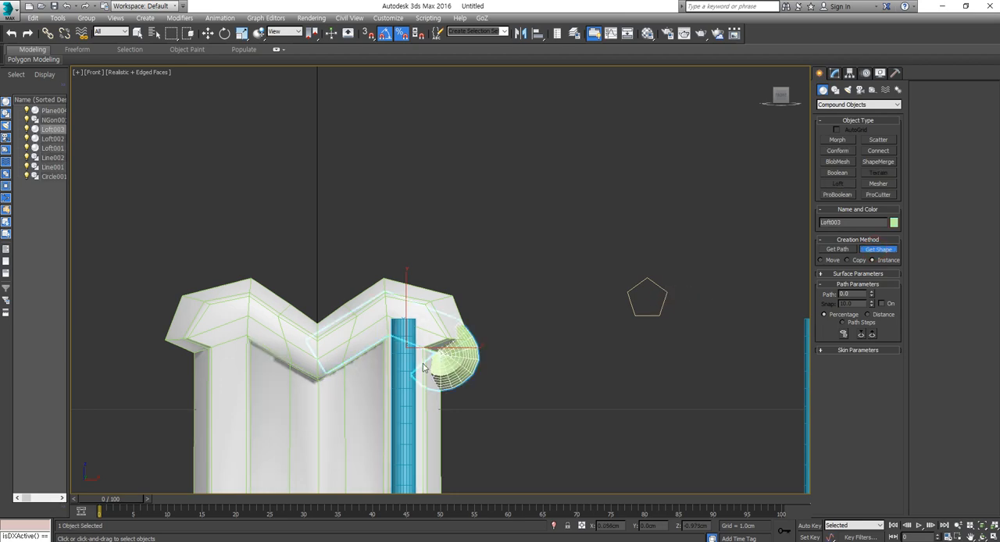
- Move the new pentagon loft forward along Y to -0.017 cm, in front of the cross
{"action": "middle_click_drag", "start_coordinate": [423, 364], "coordinate": [428, 357]}
{"action": "key", "text": "w"}
{"action": "middle_click_drag", "start_coordinate": [499, 354], "coordinate": [424, 343], "text": "alt"}
{"action": "left_click_drag", "start_coordinate": [428, 340], "coordinate": [399, 369]}
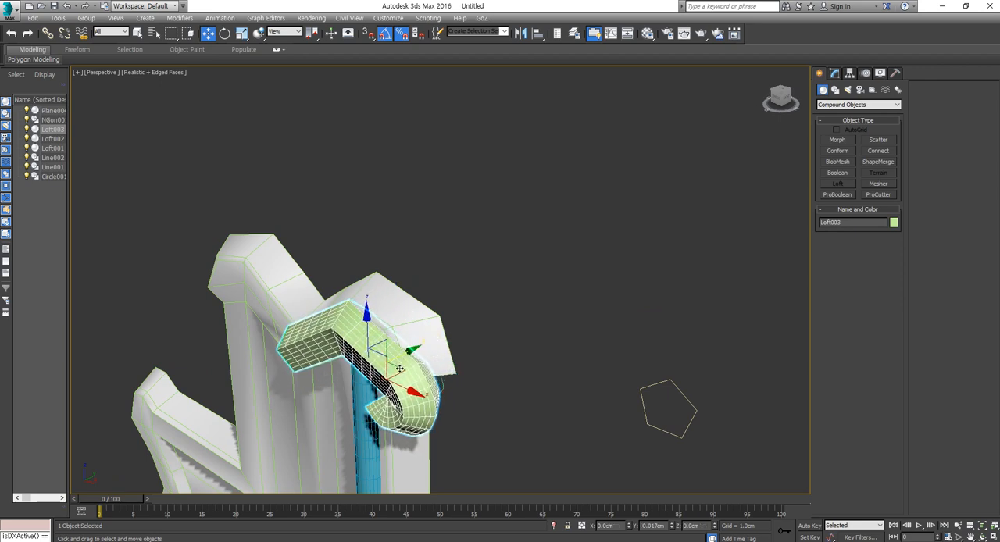
{"action": "middle_click_drag", "start_coordinate": [399, 369], "coordinate": [469, 366], "text": "alt"}
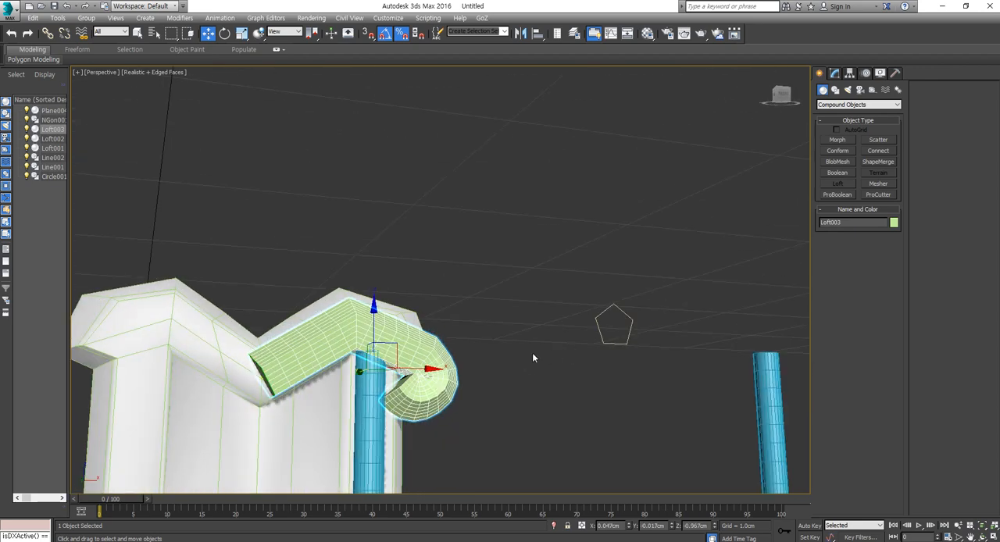
{"action": "middle_click_drag", "start_coordinate": [533, 358], "coordinate": [443, 340], "text": "alt"}
- Examine the pentagon's parameters, the loft's Shape and Path levels, and the path line's Vertex and Spline levels
{"action": "left_click", "coordinate": [647, 287]}
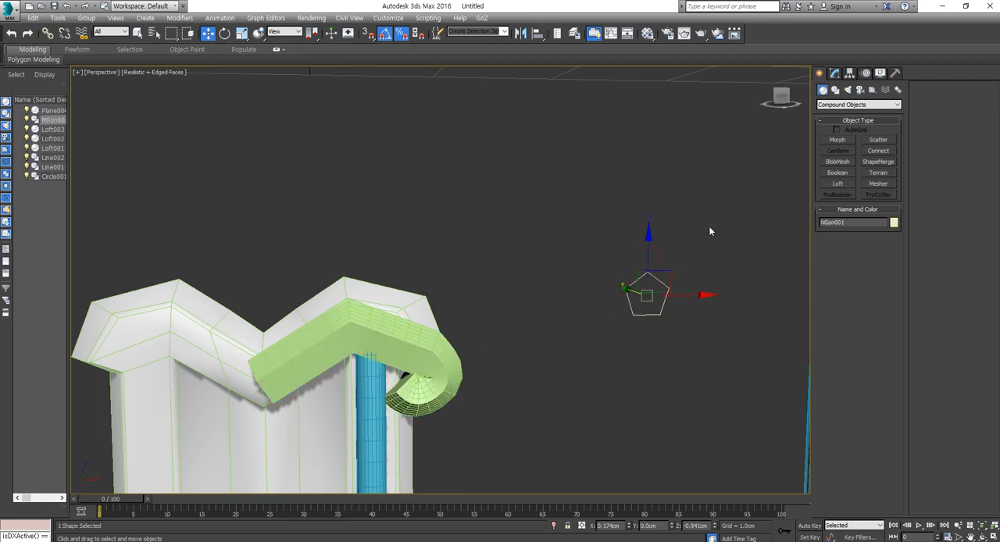
{"action": "left_click", "coordinate": [834, 73]}
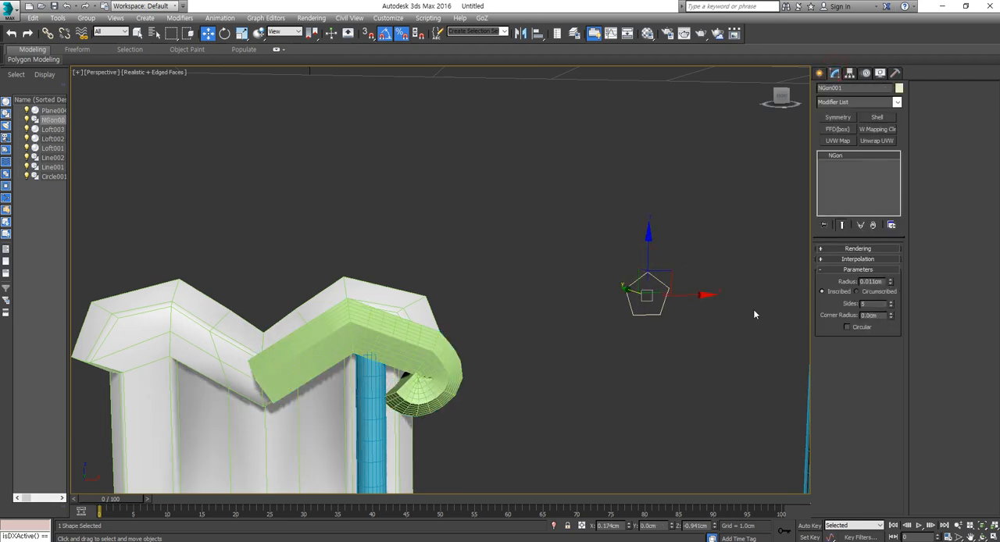
{"action": "left_click", "coordinate": [429, 350]}
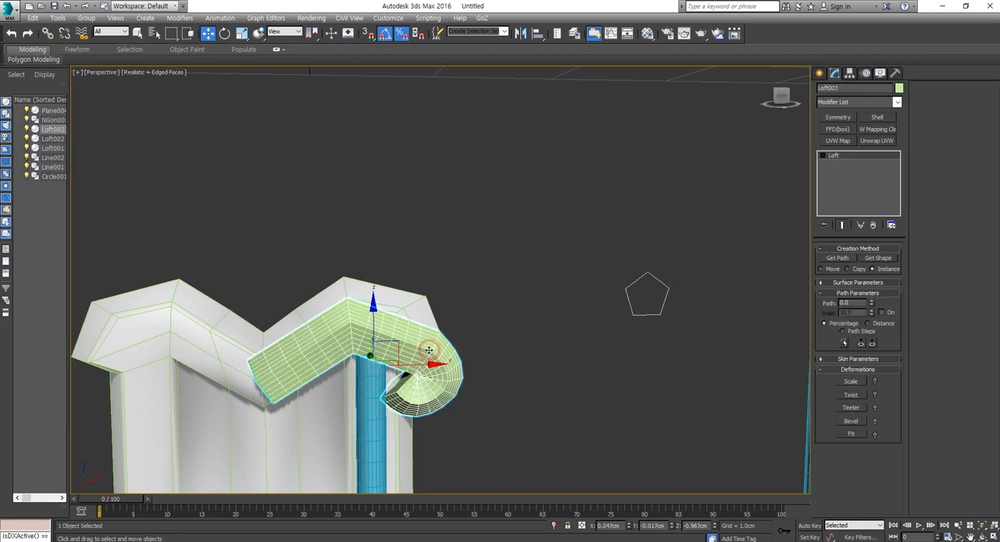
{"action": "left_click", "coordinate": [823, 156]}
{"action": "left_click", "coordinate": [840, 172]}
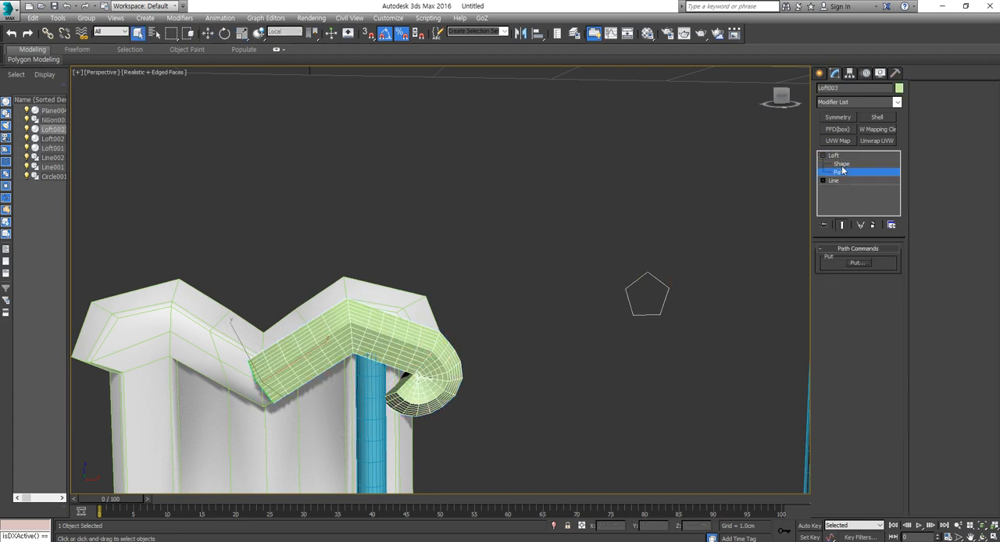
{"action": "left_click", "coordinate": [842, 167]}
{"action": "left_click", "coordinate": [842, 171]}
{"action": "left_click", "coordinate": [841, 173]}
{"action": "left_click", "coordinate": [838, 180]}
{"action": "left_click", "coordinate": [823, 180]}
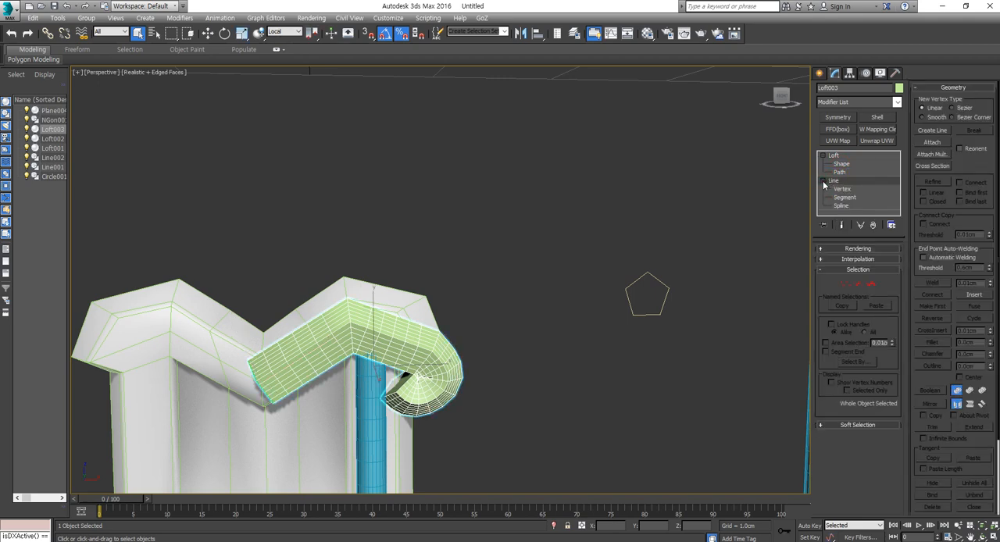
{"action": "left_click", "coordinate": [845, 206]}
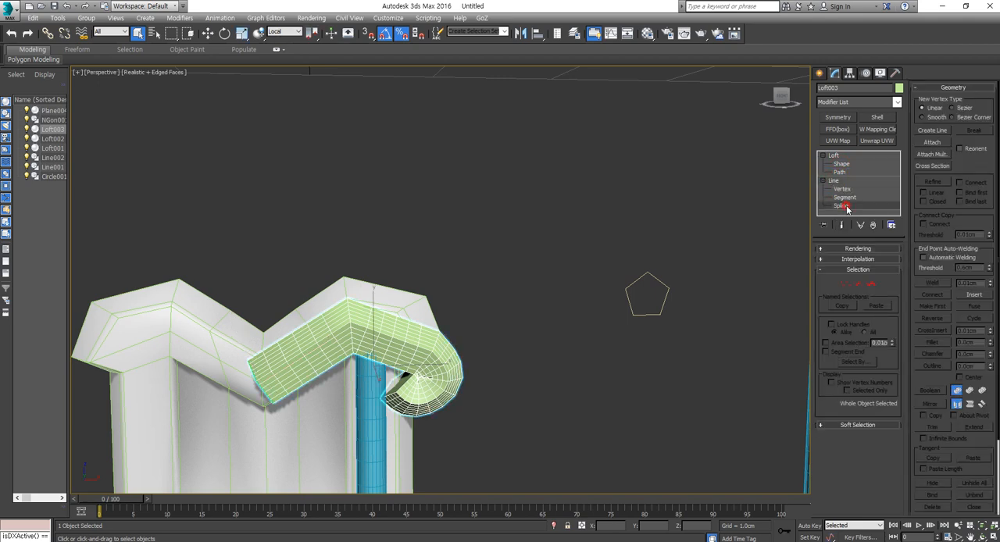
{"action": "left_click", "coordinate": [843, 189]}
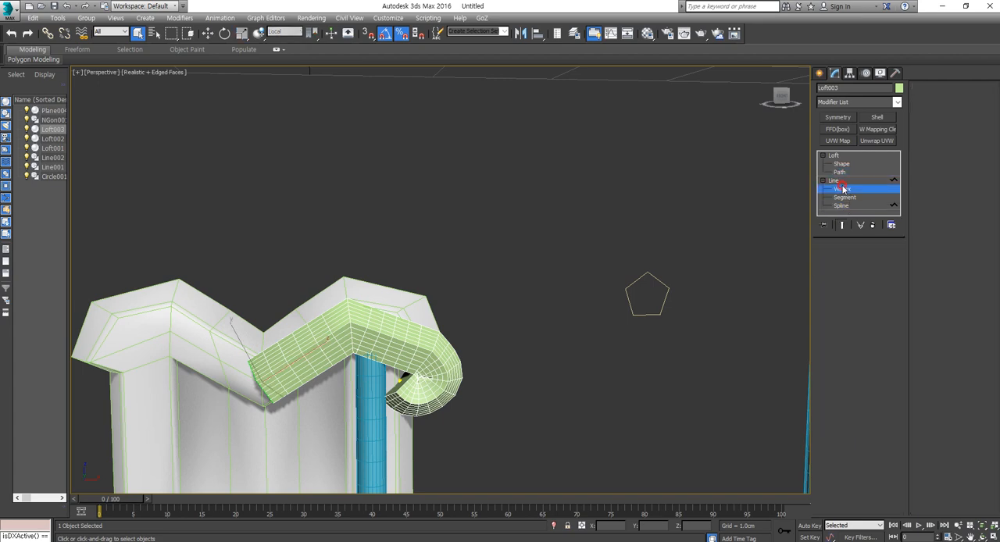
{"action": "left_click", "coordinate": [840, 172]}
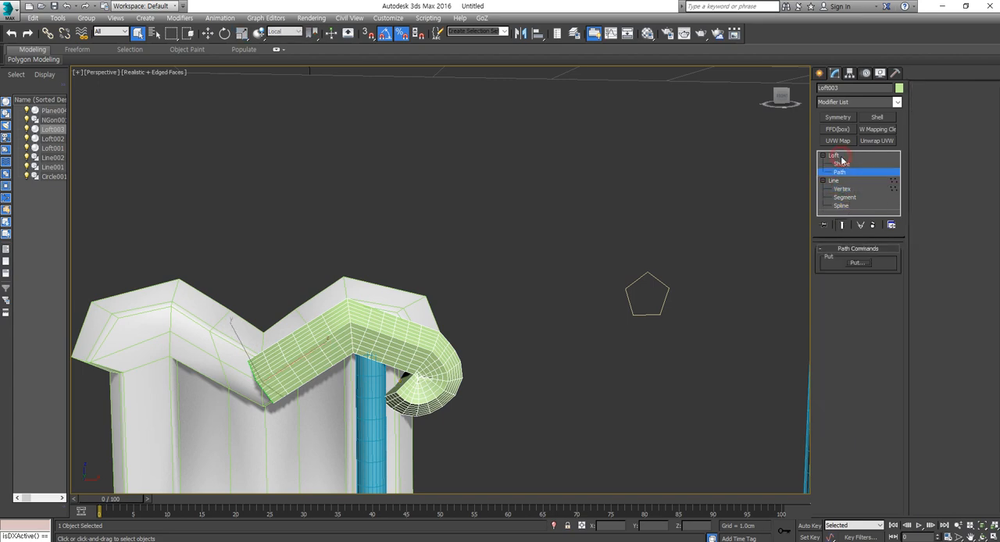
{"action": "left_click", "coordinate": [840, 171]}
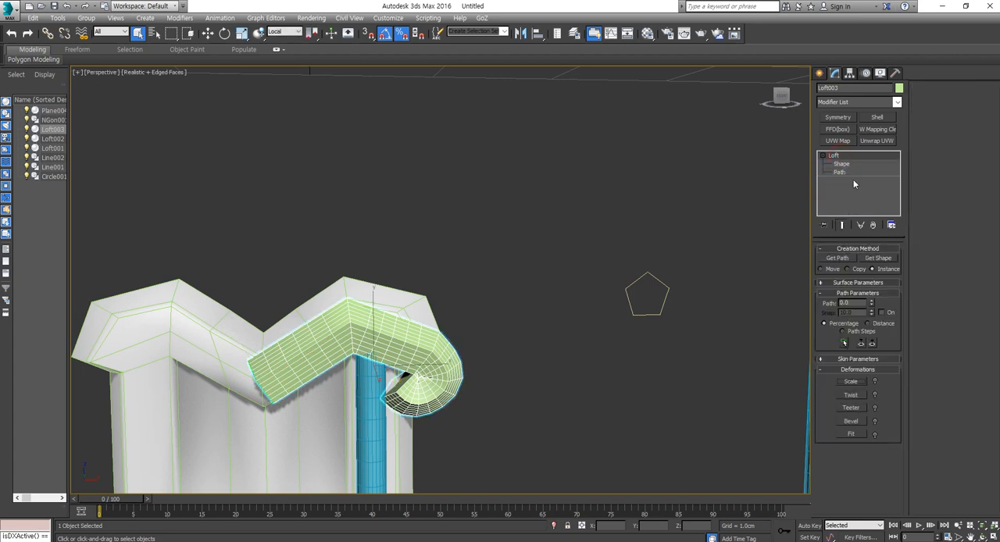
- Examine the loft's surface parameters and its self-overlapping mesh around the curled end
{"action": "left_click", "coordinate": [878, 284]}
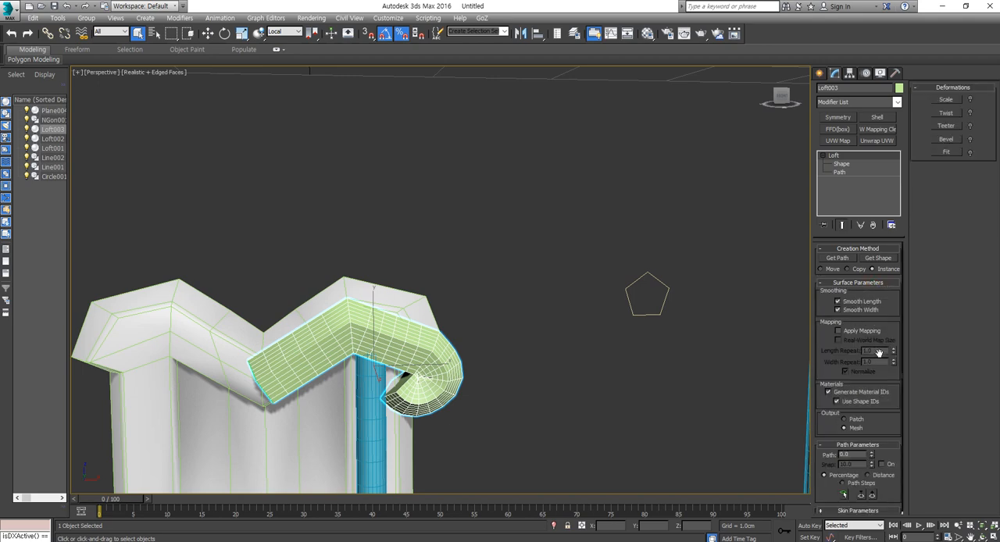
{"action": "scroll", "coordinate": [881, 360], "scroll_direction": "down", "scroll_amount": 1}
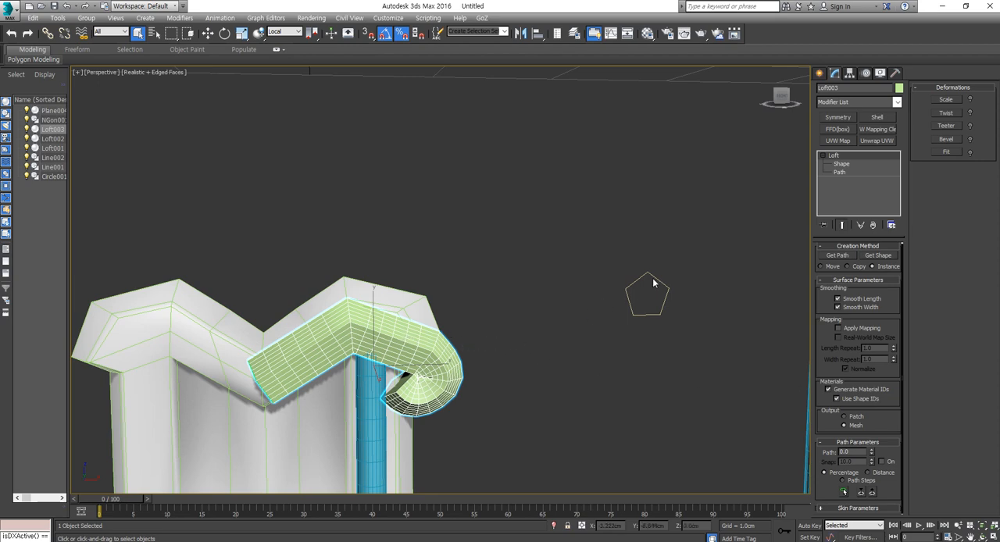
{"action": "middle_click_drag", "start_coordinate": [483, 355], "coordinate": [520, 273]}
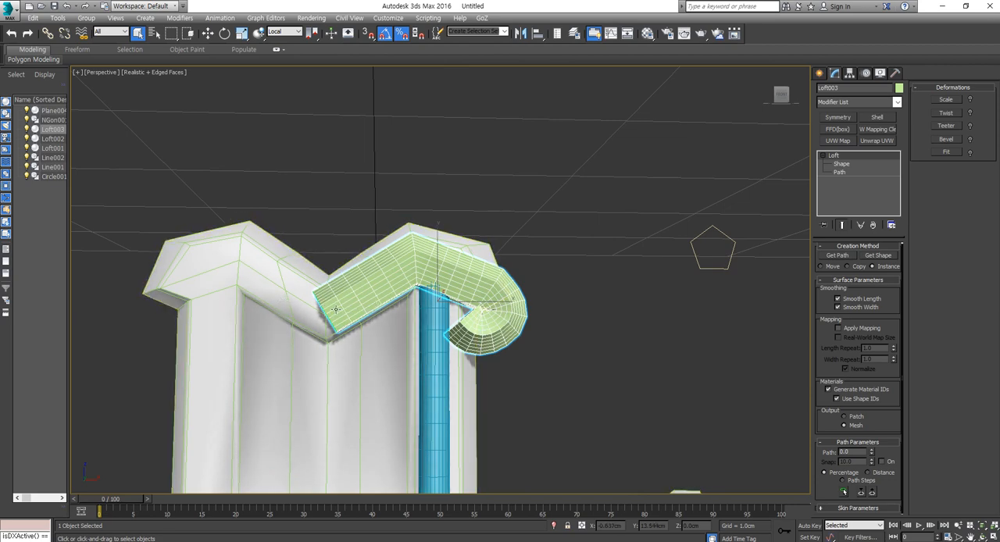
{"action": "mouse_move", "coordinate": [342, 308]}
{"action": "middle_mouse_down", "text": "alt"}
{"action": "mouse_move", "coordinate": [349, 316]}
{"action": "mouse_move", "coordinate": [265, 317]}
{"action": "mouse_move", "coordinate": [329, 316]}
{"action": "mouse_move", "coordinate": [255, 326]}
{"action": "mouse_move", "coordinate": [339, 316]}
{"action": "middle_mouse_up", "text": "alt"}
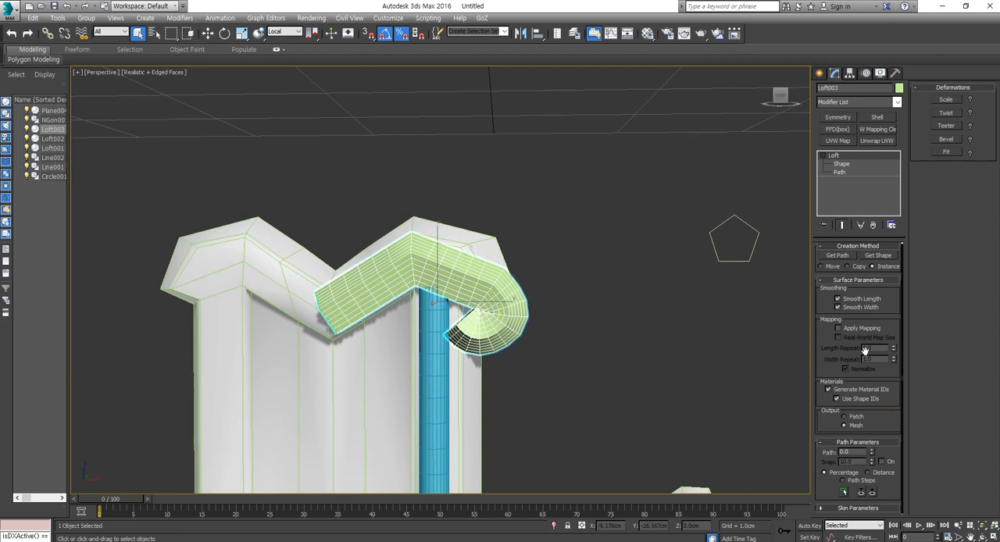
{"action": "middle_click_drag", "start_coordinate": [437, 308], "coordinate": [508, 317]}
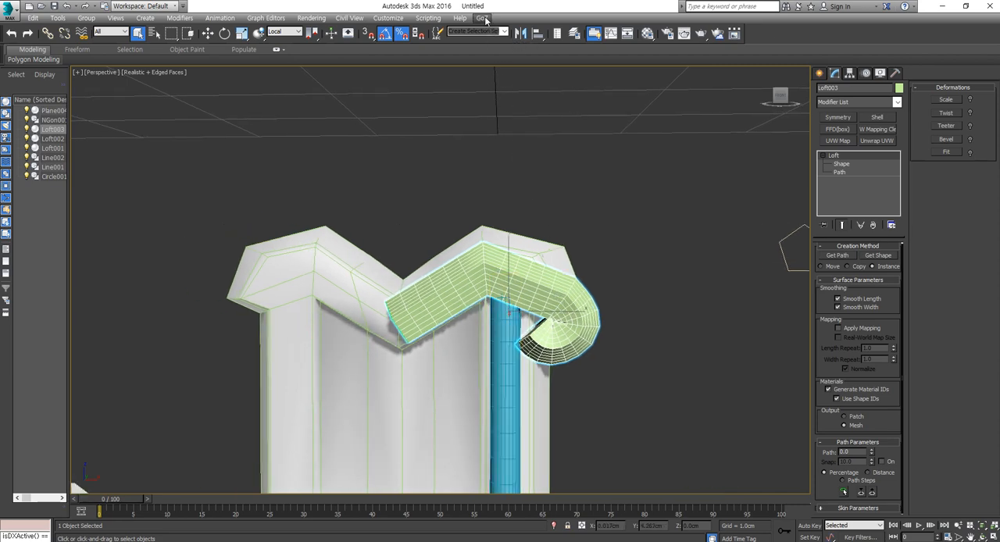
{"action": "scroll", "coordinate": [559, 339], "scroll_direction": "up", "scroll_amount": 5}
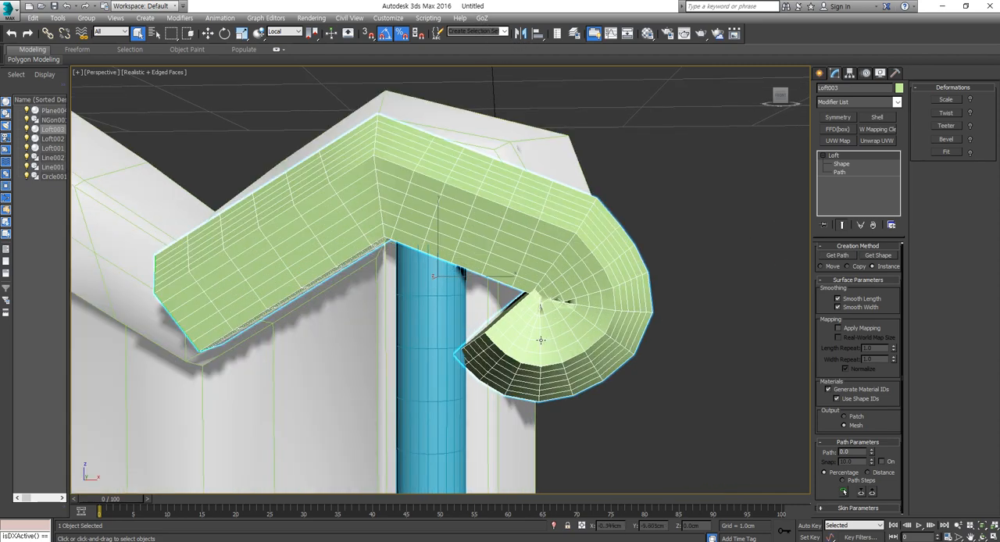
{"action": "middle_click_drag", "start_coordinate": [542, 339], "coordinate": [559, 328], "text": "alt"}
{"action": "scroll", "coordinate": [672, 258], "scroll_direction": "down", "scroll_amount": 3}
{"action": "middle_click_drag", "start_coordinate": [656, 295], "coordinate": [606, 313]}
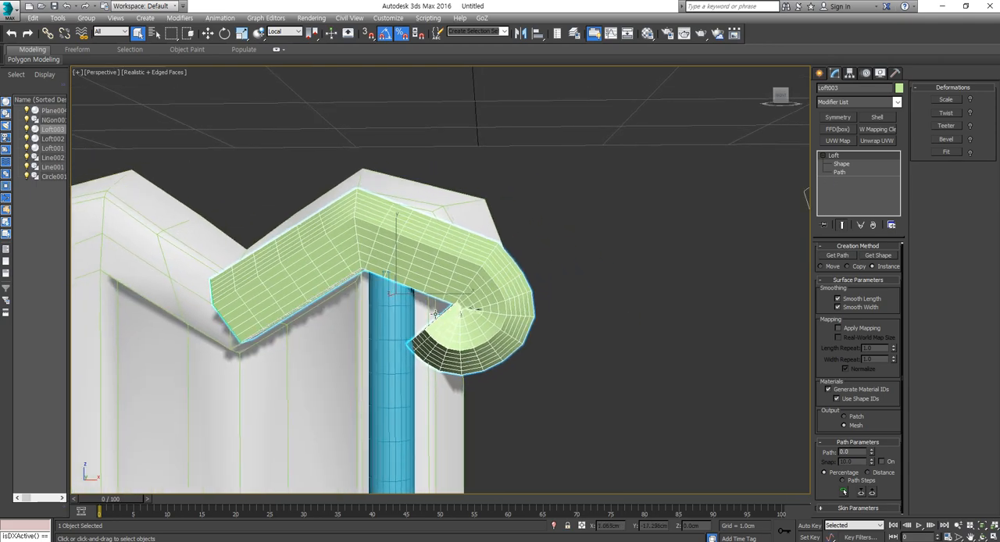
- Move the pentagon closer to the loft, to X 0.121 cm and Z -0.966 cm, and set its radius to 0.006 cm
{"action": "scroll", "coordinate": [532, 321], "scroll_direction": "down", "scroll_amount": 3}
{"action": "middle_click_drag", "start_coordinate": [533, 321], "coordinate": [448, 331]}
{"action": "left_click_drag", "start_coordinate": [686, 217], "coordinate": [405, 316]}
{"action": "key", "text": "w"}
{"action": "scroll", "coordinate": [405, 316], "scroll_direction": "up", "scroll_amount": 3}
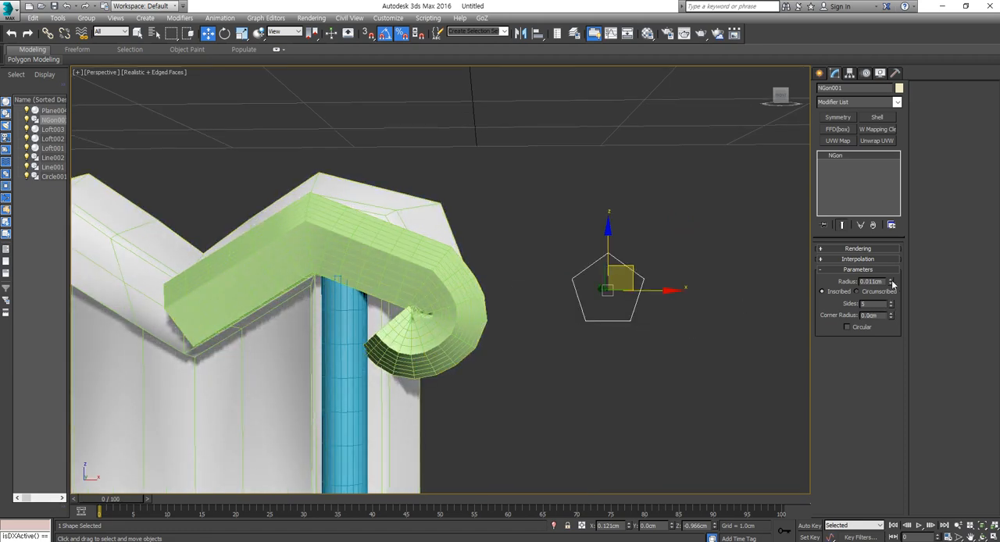
{"action": "left_click_drag", "start_coordinate": [893, 283], "coordinate": [893, 282]}
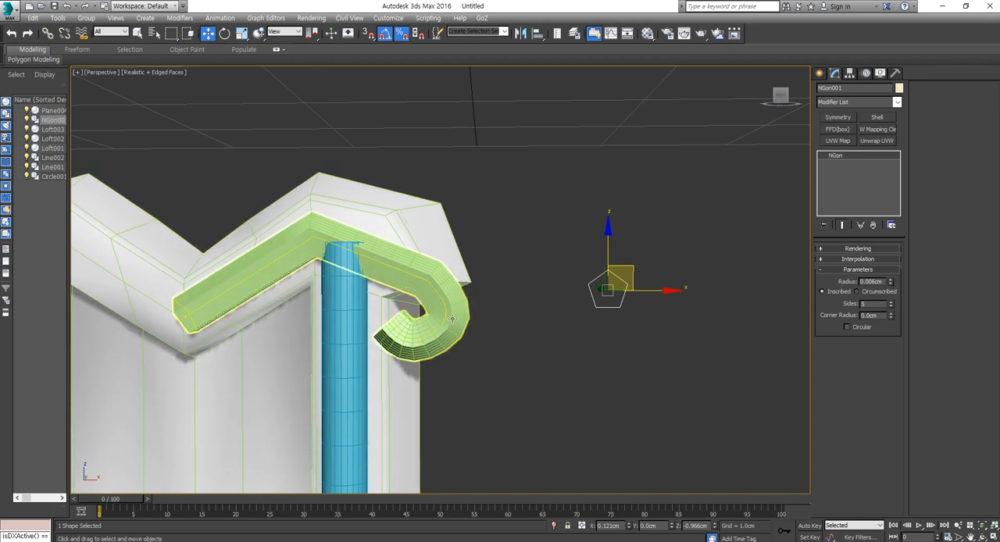
- Try to scale the pentagon profile along its X axis, and undo the scaling
{"action": "middle_click_drag", "start_coordinate": [379, 256], "coordinate": [446, 307], "text": "alt"}
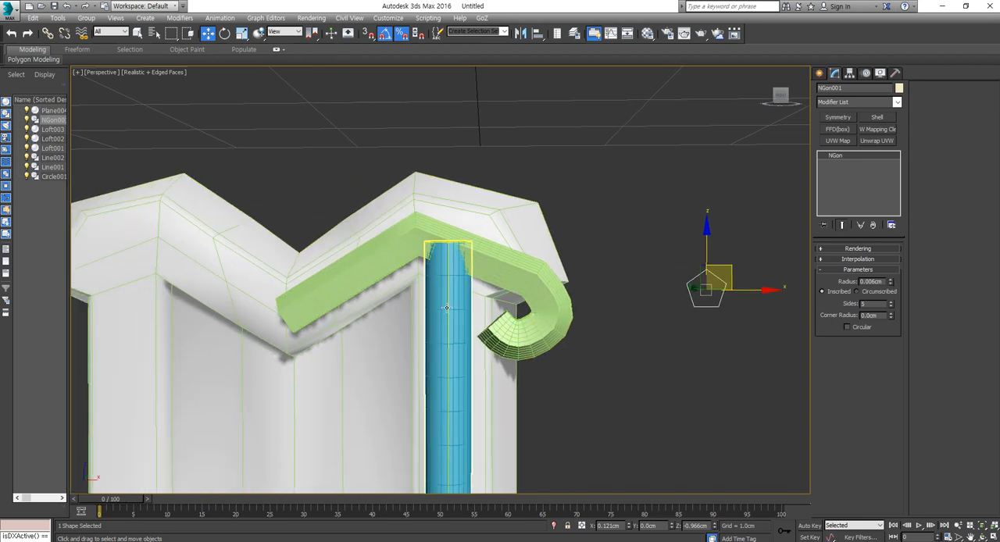
{"action": "scroll", "coordinate": [455, 313], "scroll_direction": "down", "scroll_amount": 5}
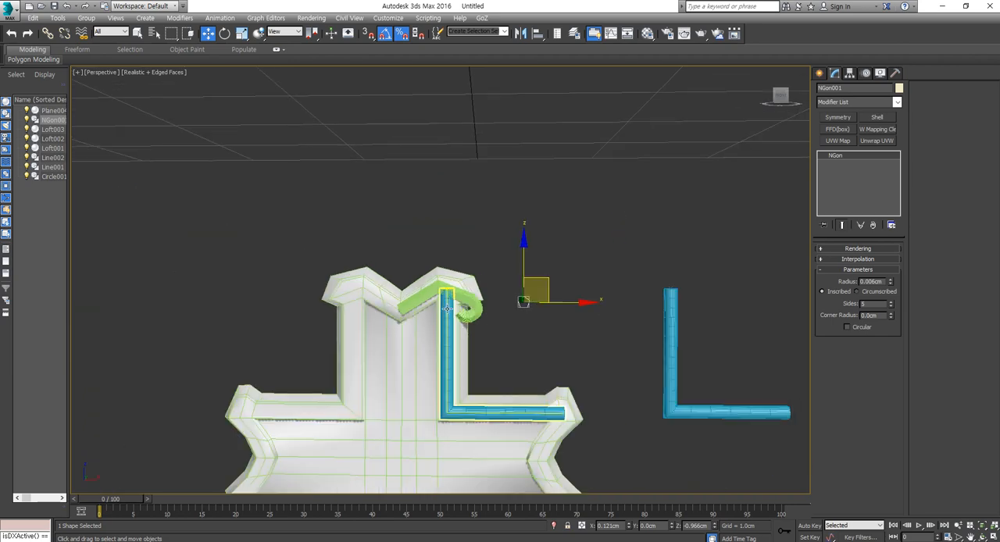
{"action": "scroll", "coordinate": [455, 313], "scroll_direction": "up", "scroll_amount": 4}
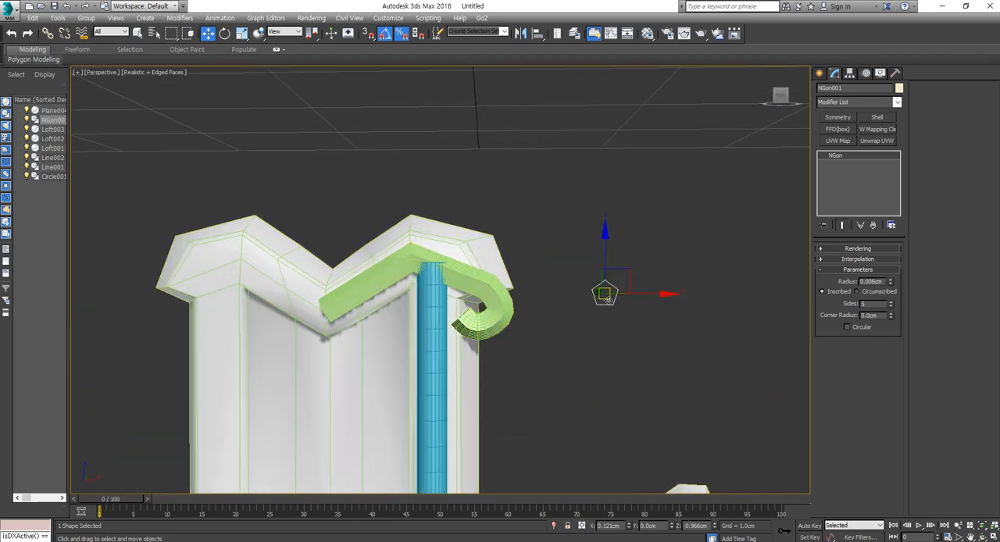
{"action": "scroll", "coordinate": [611, 304], "scroll_direction": "up", "scroll_amount": 3}
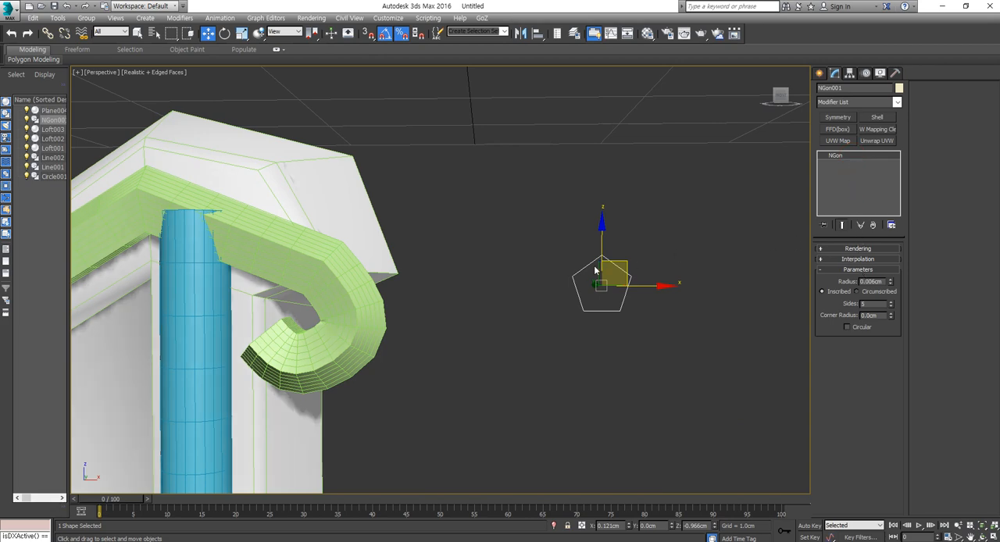
{"action": "key", "text": "r"}
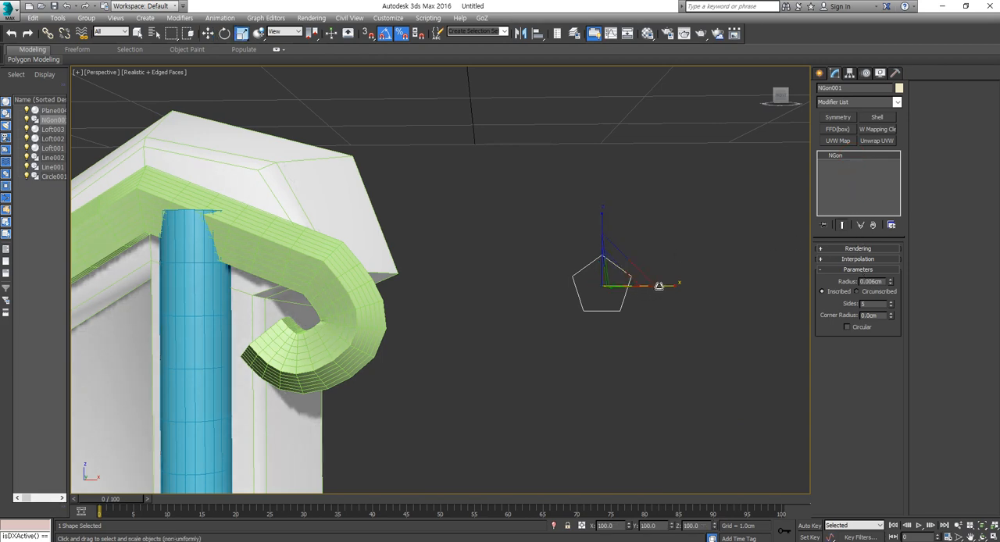
{"action": "left_click_drag", "start_coordinate": [660, 286], "coordinate": [676, 310]}
{"action": "key", "text": "ctrl+z"}
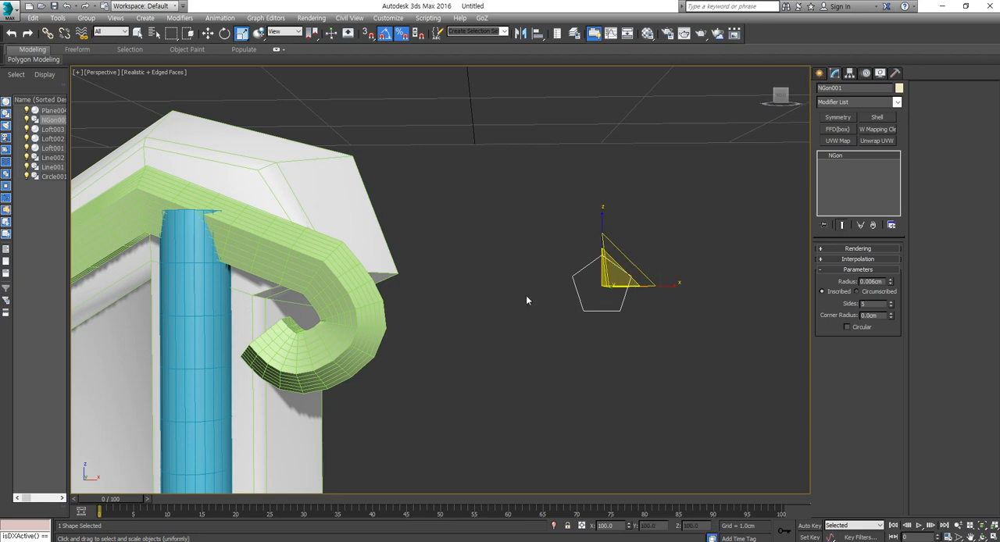
- Examine the thinner pentagon loft from the side and front of the cross, and select it
{"action": "middle_click_drag", "start_coordinate": [316, 269], "coordinate": [446, 295]}
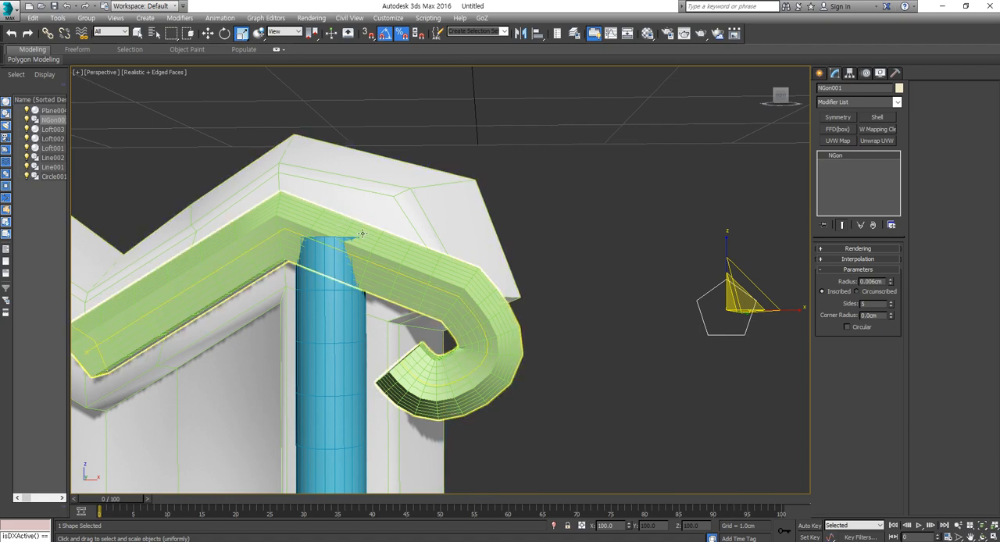
{"action": "middle_click_drag", "start_coordinate": [361, 238], "coordinate": [368, 235]}
{"action": "middle_click_drag", "start_coordinate": [632, 339], "coordinate": [352, 315], "text": "alt"}
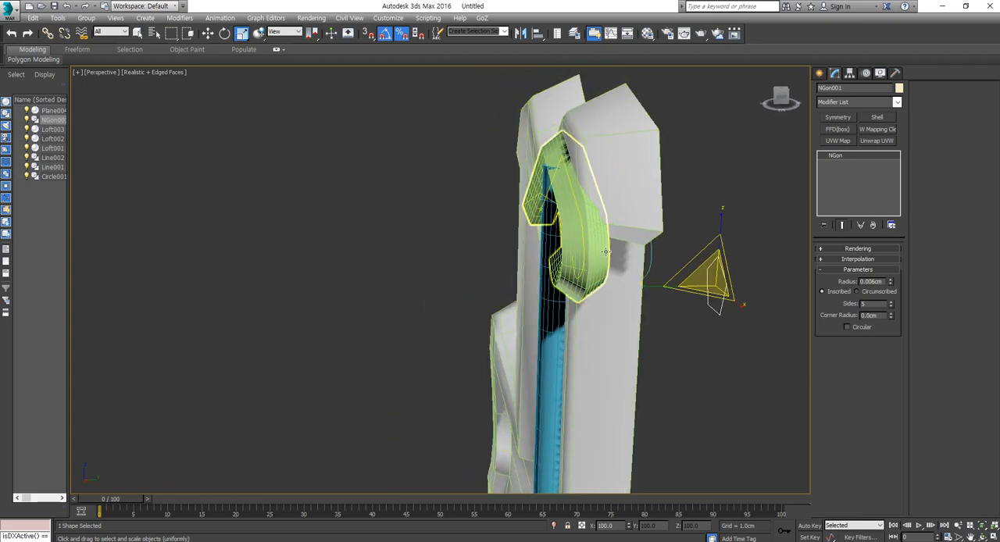
{"action": "middle_click_drag", "start_coordinate": [736, 264], "coordinate": [572, 318], "text": "alt"}
{"action": "scroll", "coordinate": [581, 267], "scroll_direction": "up", "scroll_amount": 2}
{"action": "left_click", "coordinate": [572, 318]}
{"action": "left_click", "coordinate": [565, 263]}
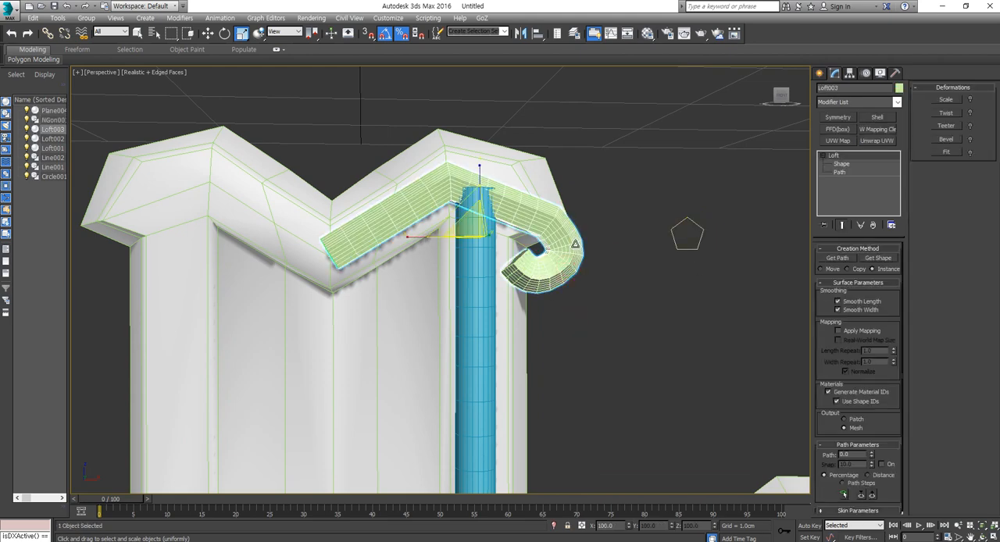
- Convert the pentagon loft along the cross's upper border to an editable poly
{"action": "right_click", "coordinate": [572, 242]}
{"action": "mouse_move", "coordinate": [613, 349]}
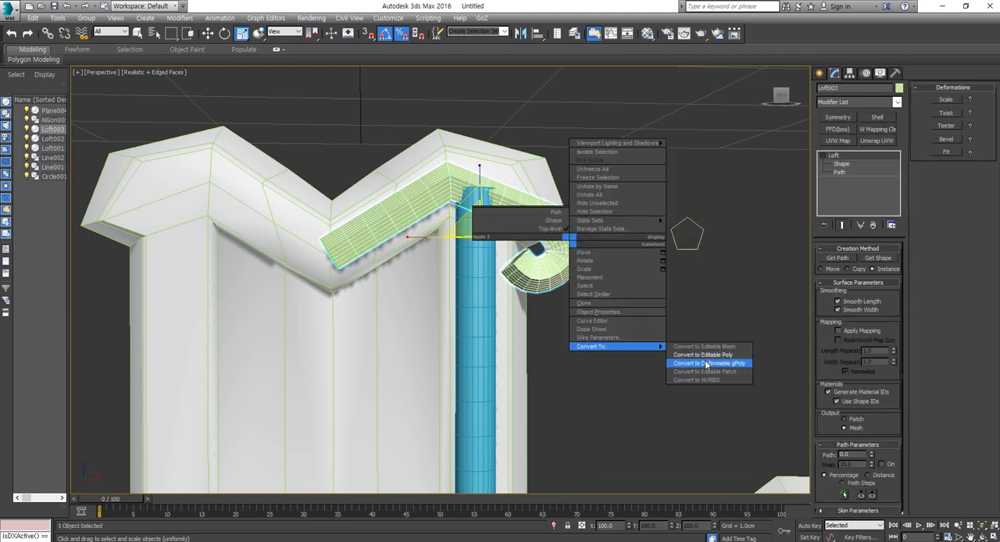
{"action": "left_click", "coordinate": [692, 355]}
- Select the cap polygon at the loft's curled end and scale it down slightly
{"action": "left_click", "coordinate": [871, 261]}
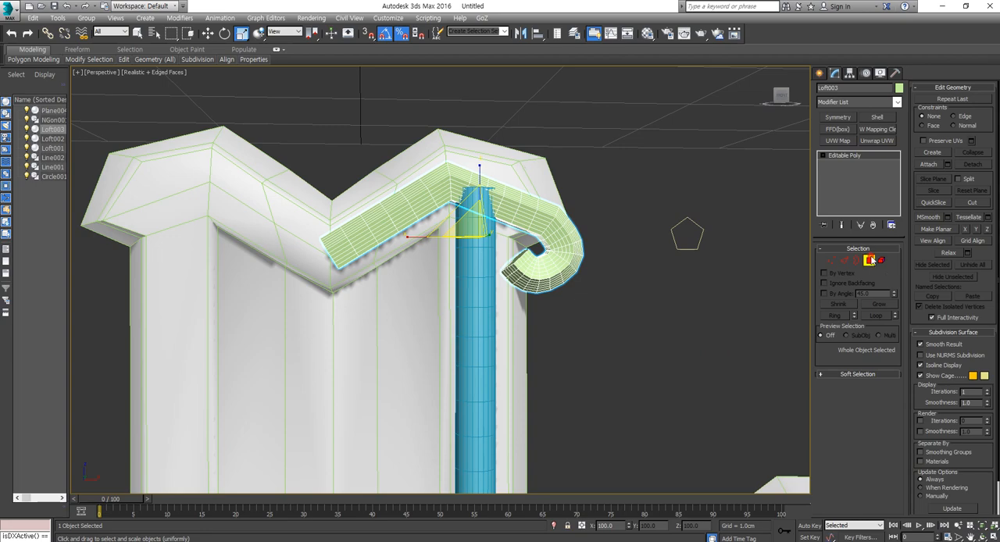
{"action": "middle_click_drag", "start_coordinate": [516, 260], "coordinate": [523, 290]}
{"action": "scroll", "coordinate": [523, 290], "scroll_direction": "up", "scroll_amount": 4}
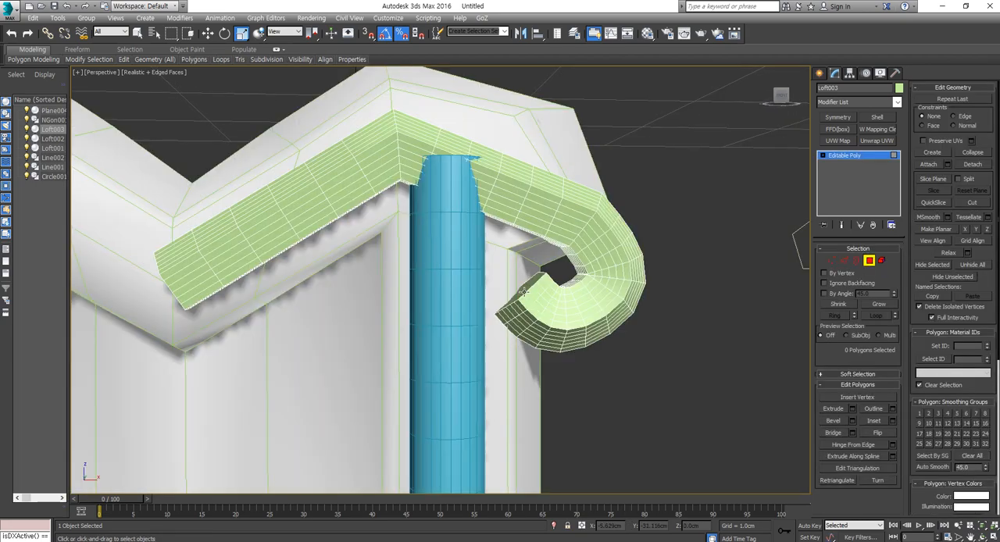
{"action": "left_click", "coordinate": [520, 299]}
{"action": "key", "text": "w"}
{"action": "middle_click_drag", "start_coordinate": [520, 298], "coordinate": [519, 314], "text": "alt"}
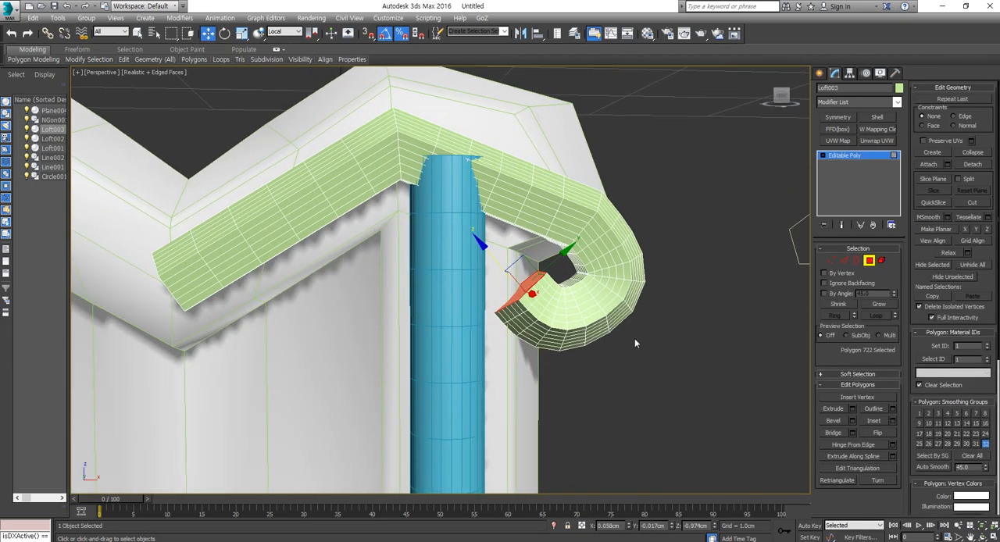
{"action": "key", "text": "r"}
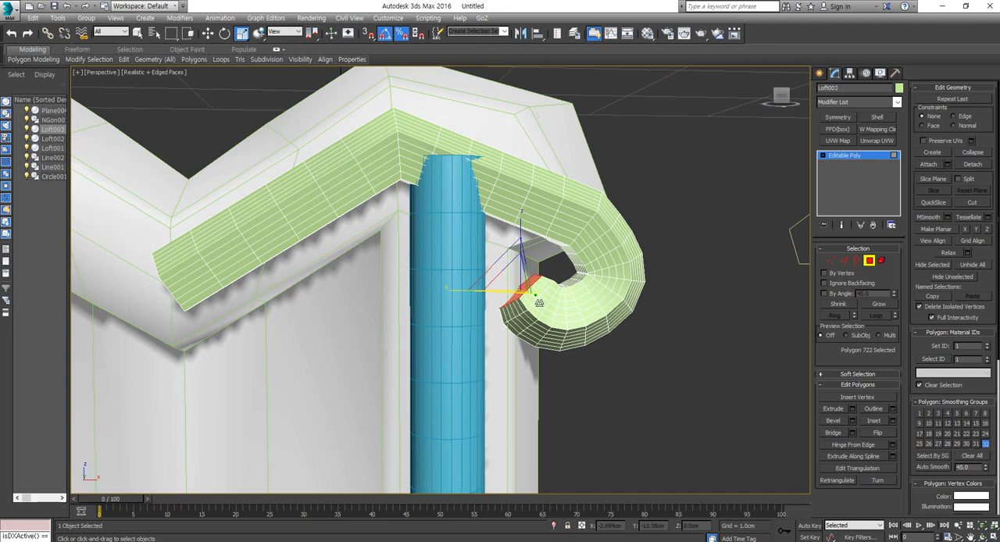
- Extrude the cap polygon of the curled end, shrink it, and move it back to X 0.057 cm and Z -0.973 cm
{"action": "left_click", "coordinate": [832, 408]}
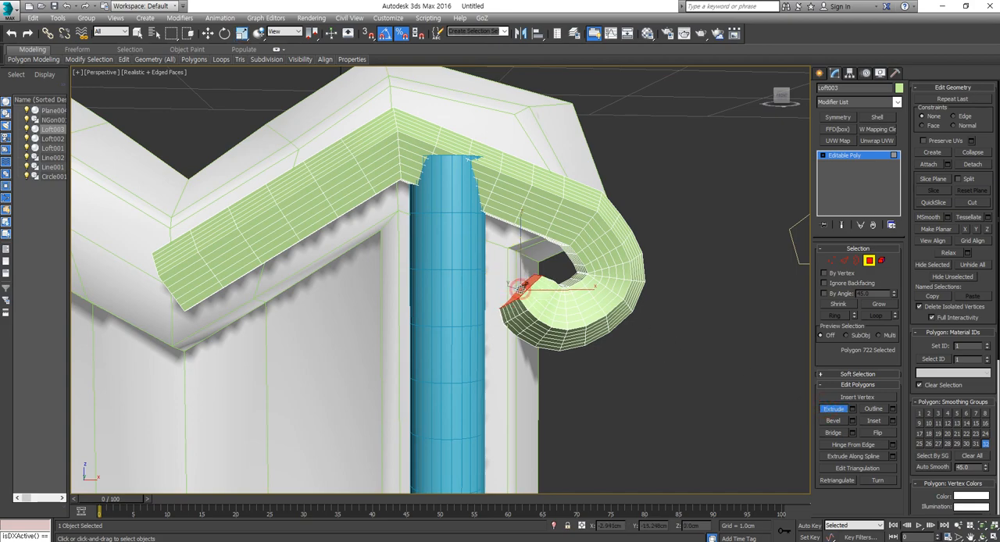
{"action": "left_click_drag", "start_coordinate": [523, 289], "coordinate": [525, 288]}
{"action": "key", "text": "r"}
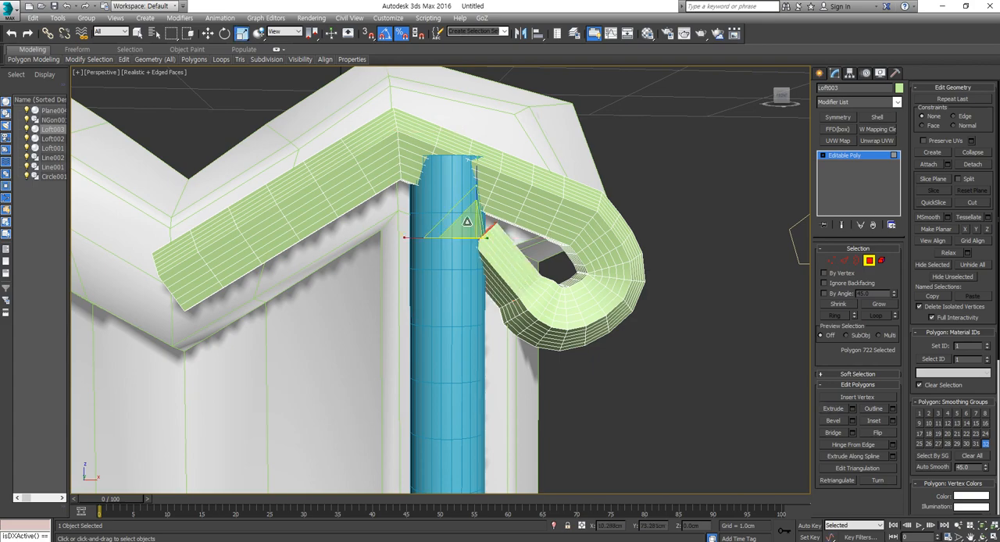
{"action": "left_click_drag", "start_coordinate": [467, 222], "coordinate": [469, 240]}
{"action": "key", "text": "w"}
{"action": "middle_click_drag", "start_coordinate": [516, 276], "coordinate": [518, 285]}
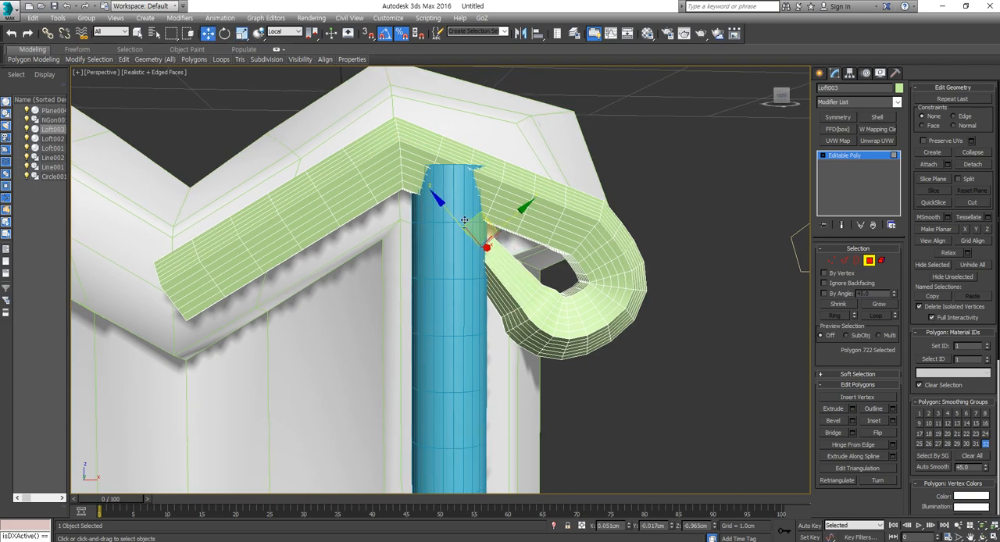
{"action": "left_click_drag", "start_coordinate": [452, 211], "coordinate": [483, 265]}
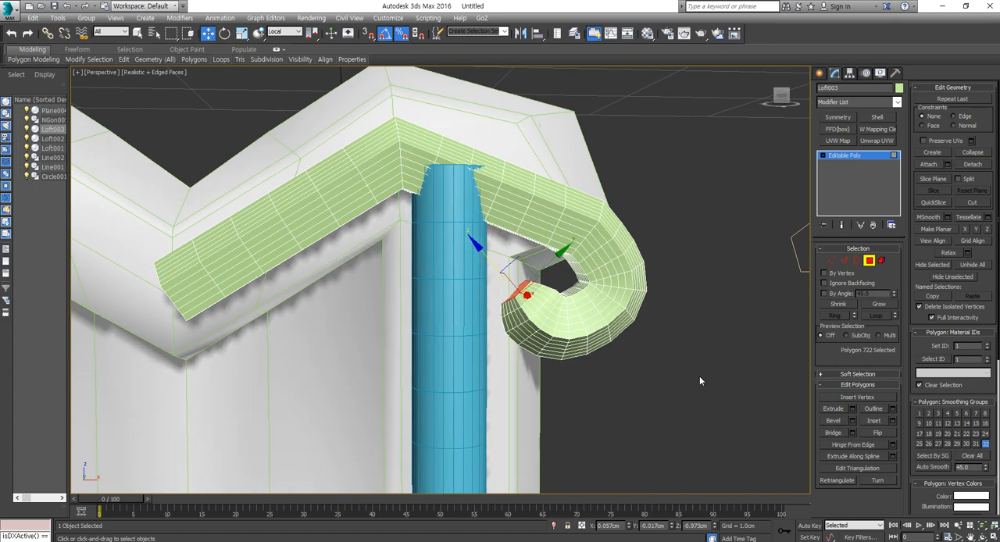
- Extrude the curled end's cap again, taper it to a tip, and pull it back to Z -0.972 cm
{"action": "left_click", "coordinate": [833, 409]}
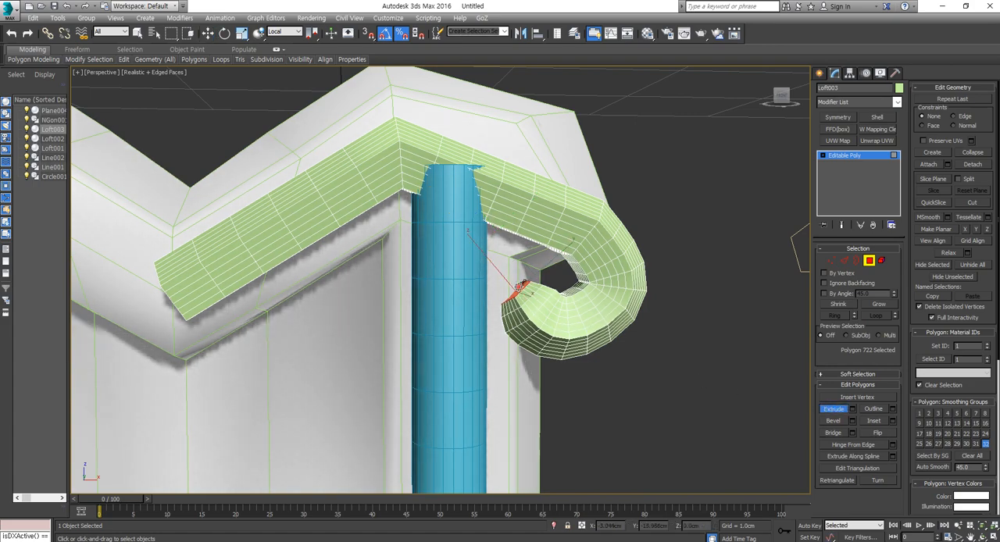
{"action": "left_click_drag", "start_coordinate": [519, 287], "coordinate": [482, 240]}
{"action": "key", "text": "w"}
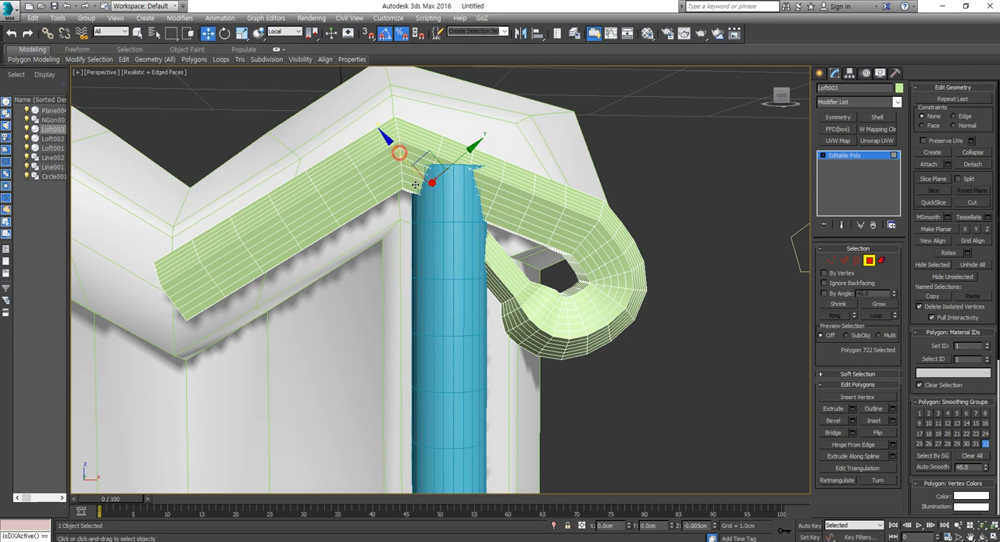
{"action": "key", "text": "ctrl+z"}
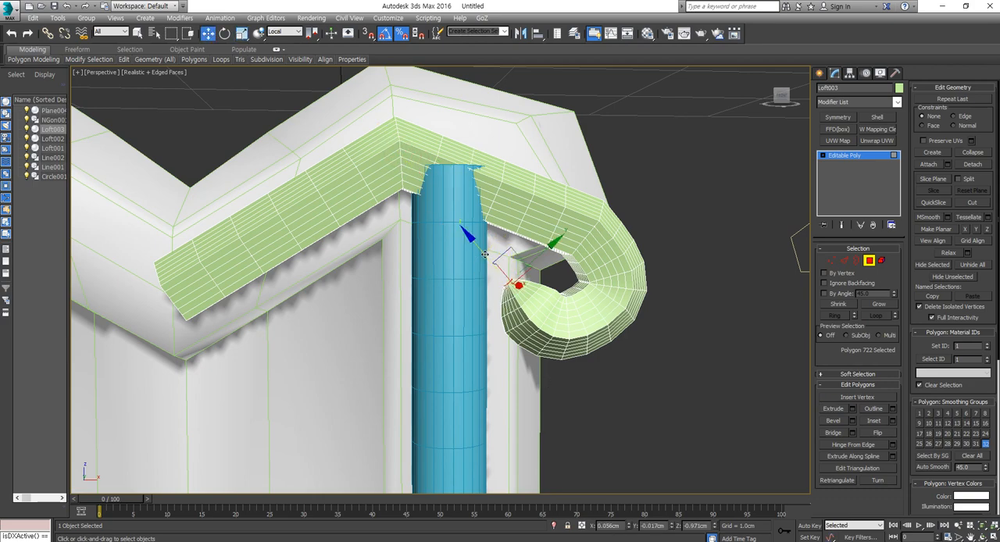
{"action": "left_click_drag", "start_coordinate": [485, 254], "coordinate": [486, 259]}
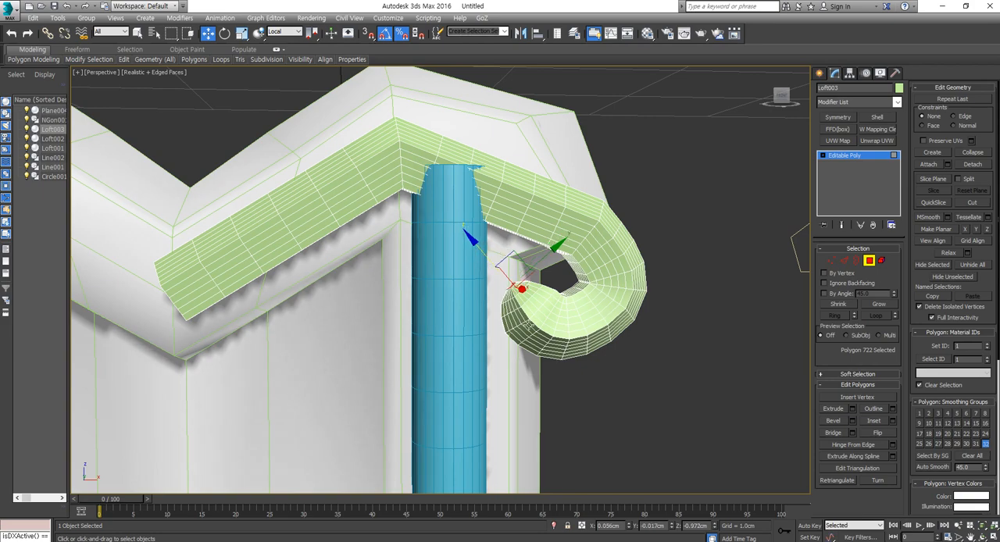
- Scale the whole pentagon trim to 150 percent across its depth in the left wireframe view
{"action": "left_click", "coordinate": [869, 263]}
{"action": "middle_click_drag", "start_coordinate": [651, 300], "coordinate": [616, 283], "text": "alt"}
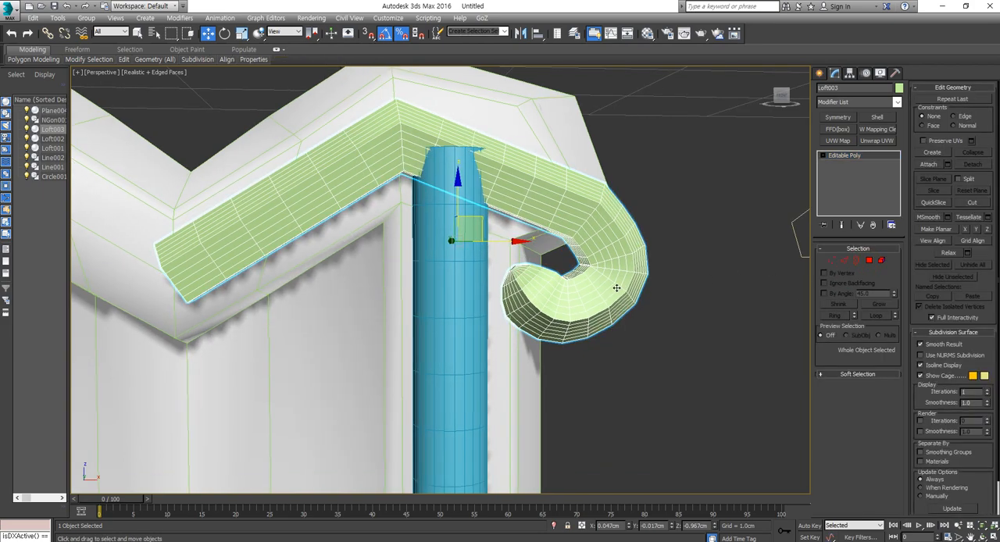
{"action": "key", "text": "l"}
{"action": "key", "text": "z"}
{"action": "middle_click_drag", "start_coordinate": [466, 163], "coordinate": [457, 237]}
{"action": "scroll", "coordinate": [456, 237], "scroll_direction": "up", "scroll_amount": 5}
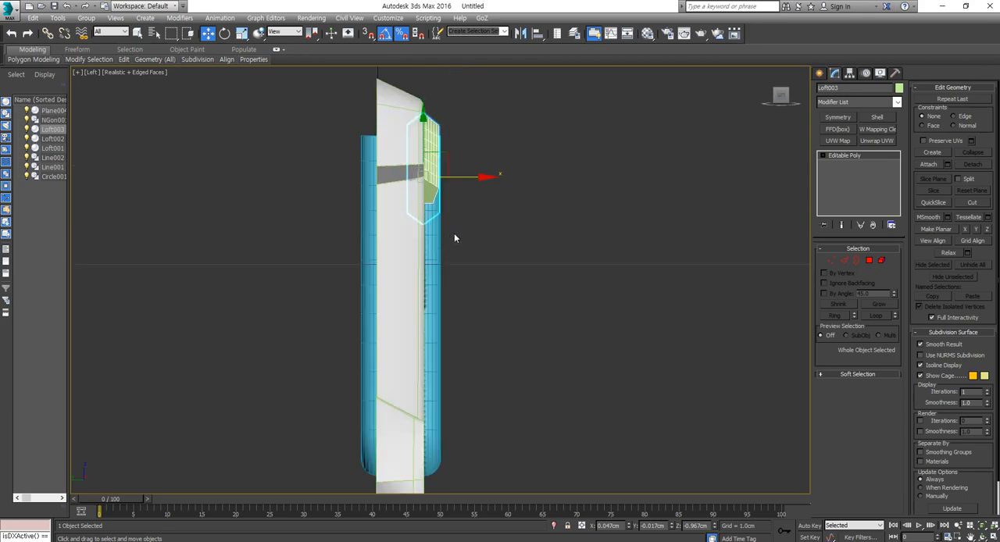
{"action": "key", "text": "F3"}
{"action": "middle_click_drag", "start_coordinate": [447, 204], "coordinate": [471, 257]}
{"action": "scroll", "coordinate": [479, 232], "scroll_direction": "up", "scroll_amount": 2}
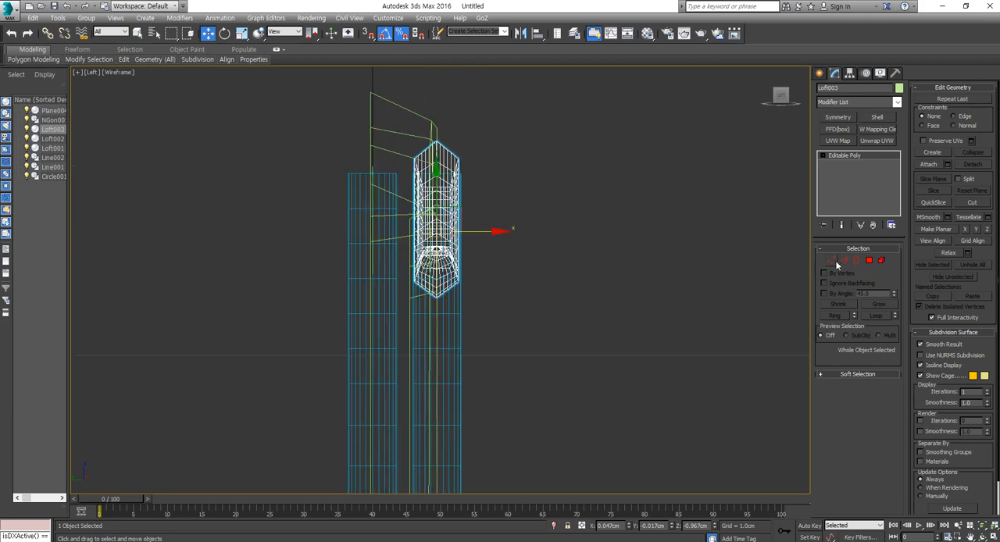
{"action": "left_click", "coordinate": [832, 260]}
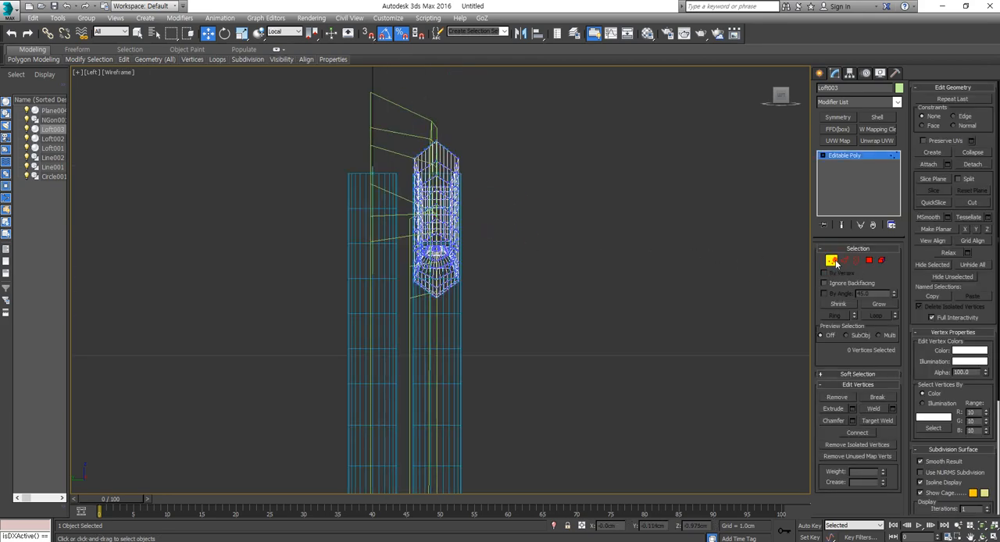
{"action": "left_click", "coordinate": [832, 261]}
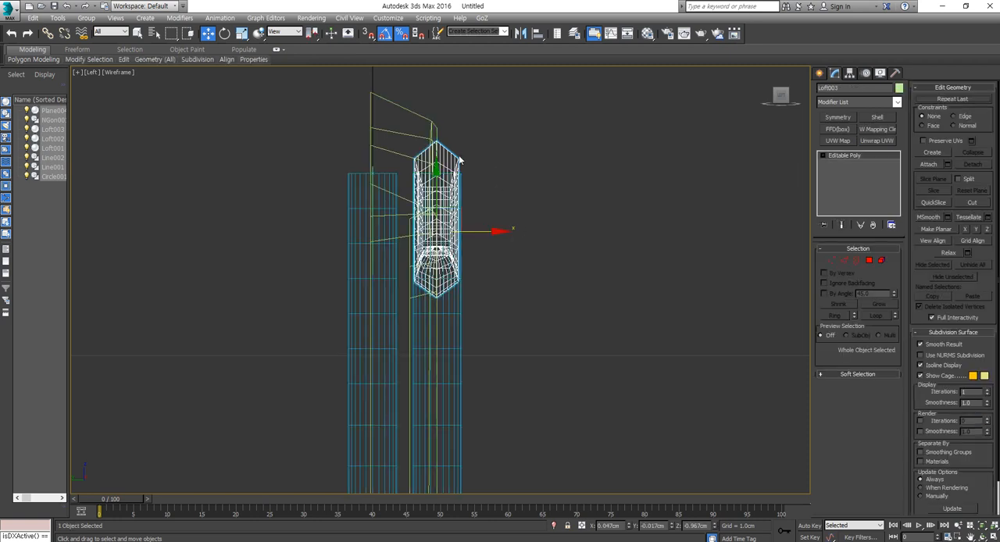
{"action": "key", "text": "r"}
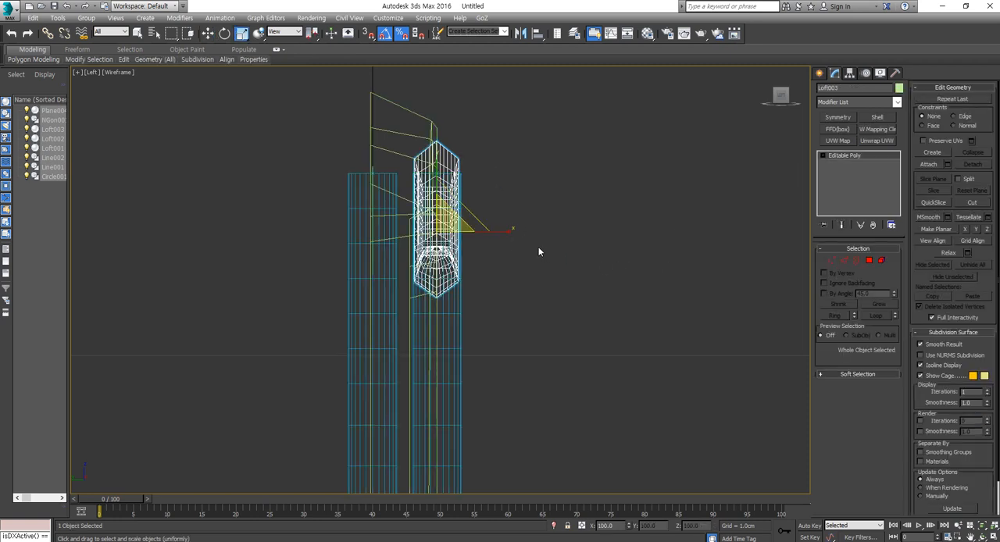
{"action": "left_click_drag", "start_coordinate": [509, 232], "coordinate": [525, 231]}
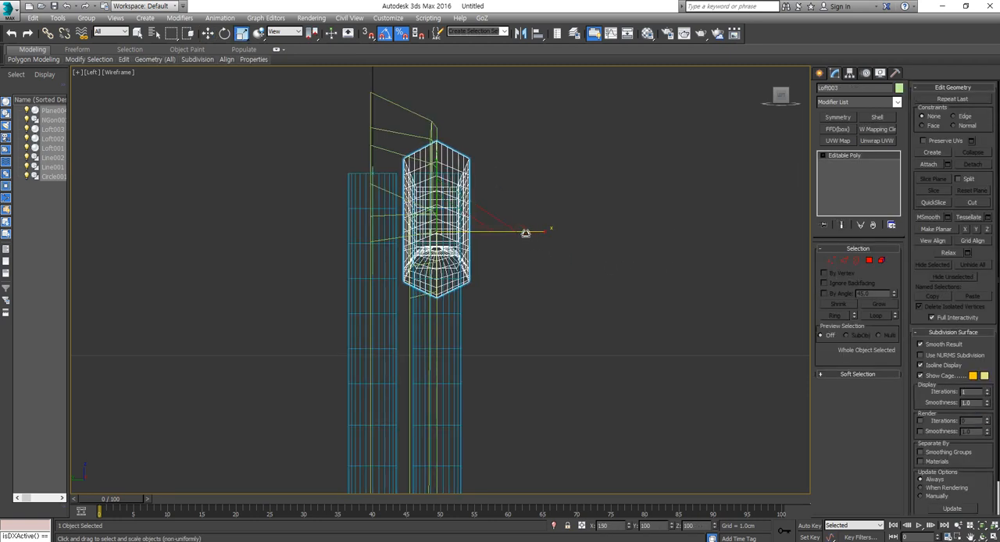
- Examine the thickened trim in shaded perspective, from its curled end to the notch at the cross's centre
{"action": "key", "text": "F3"}
{"action": "key", "text": "p"}
{"action": "scroll", "coordinate": [551, 305], "scroll_direction": "down", "scroll_amount": 2}
{"action": "mouse_move", "coordinate": [552, 305]}
{"action": "middle_mouse_down", "text": "alt"}
{"action": "mouse_move", "coordinate": [447, 311]}
{"action": "mouse_move", "coordinate": [476, 295]}
{"action": "mouse_move", "coordinate": [410, 261]}
{"action": "mouse_move", "coordinate": [422, 255]}
{"action": "mouse_move", "coordinate": [413, 261]}
{"action": "middle_mouse_up", "text": "alt"}
{"action": "left_click", "coordinate": [542, 149]}
{"action": "left_click", "coordinate": [411, 236]}
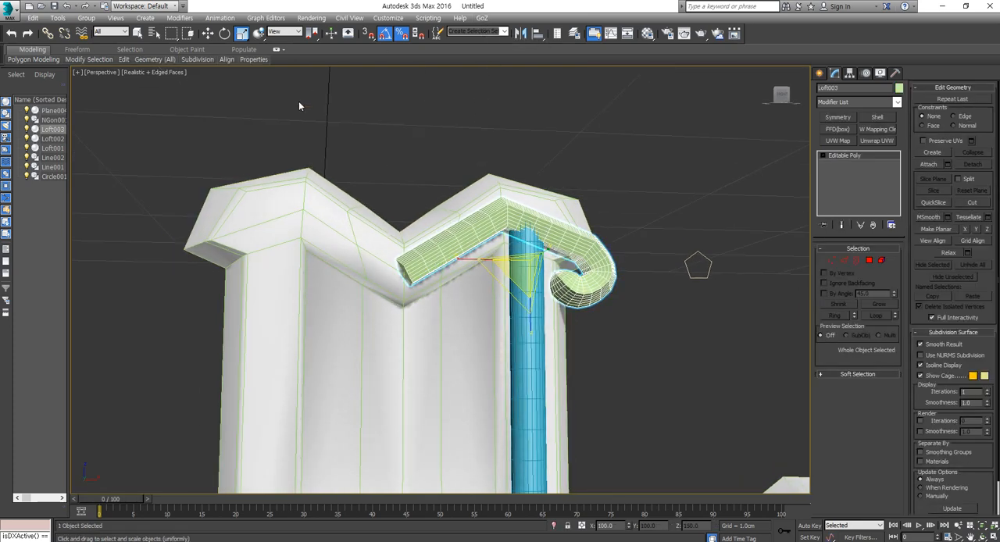
{"action": "scroll", "coordinate": [407, 267], "scroll_direction": "up", "scroll_amount": 5}
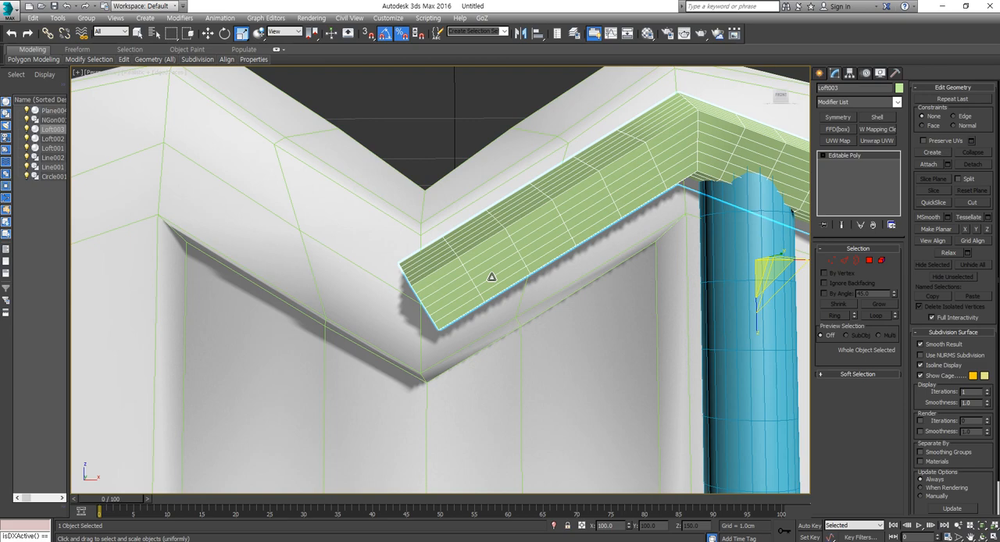
{"action": "scroll", "coordinate": [492, 277], "scroll_direction": "down", "scroll_amount": 5}
- Add a Symmetry modifier to the trim and shift its mirror plane along X to the cross's centre notch
{"action": "left_click", "coordinate": [846, 119]}
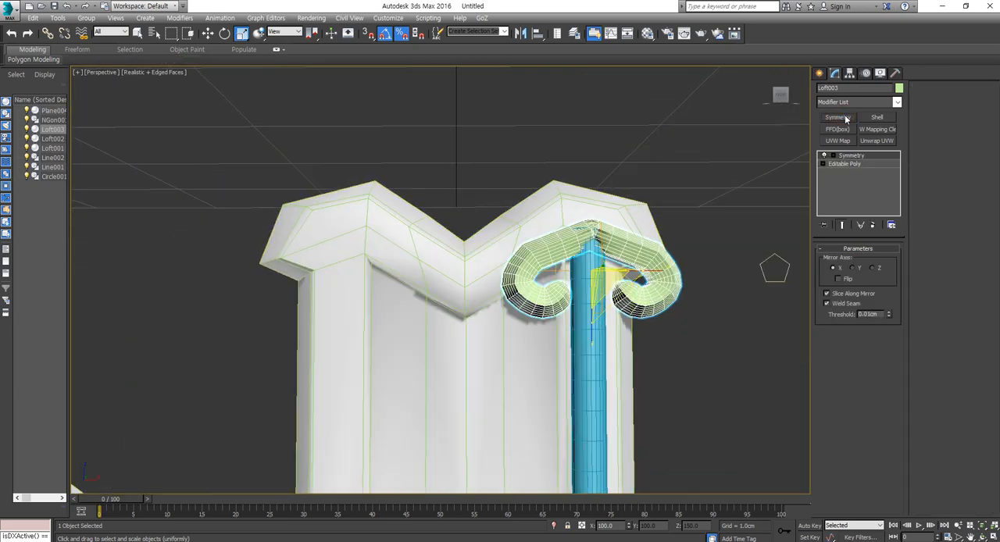
{"action": "key", "text": "w"}
{"action": "left_click", "coordinate": [834, 155]}
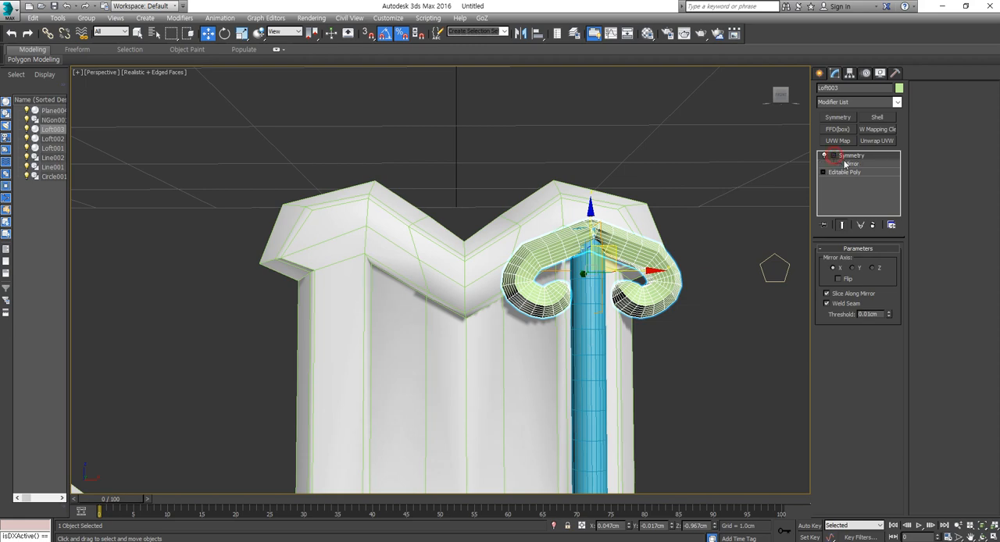
{"action": "left_click", "coordinate": [851, 163]}
{"action": "left_click_drag", "start_coordinate": [630, 269], "coordinate": [508, 287]}
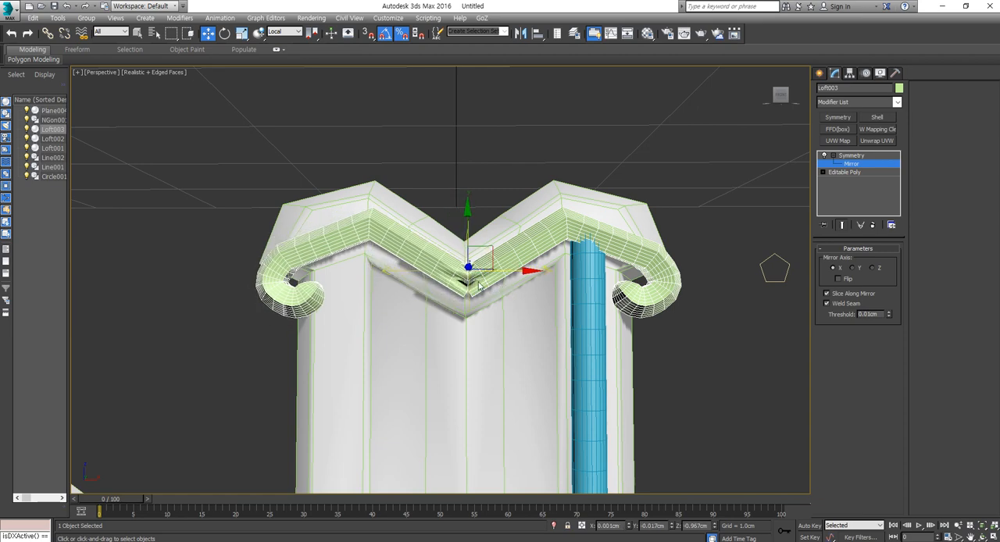
- Set the symmetry weld threshold to 0.001 cm and shift the mirror plane to X 0.003 cm to close the seam
{"action": "scroll", "coordinate": [482, 282], "scroll_direction": "up", "scroll_amount": 4}
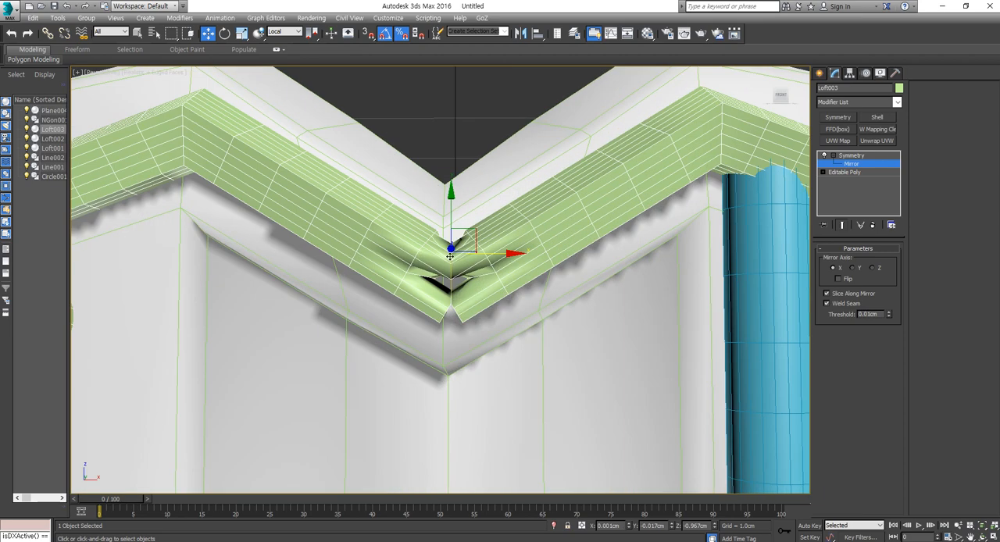
{"action": "double_click", "coordinate": [871, 315]}
{"action": "type", "text": "0.001"}
{"action": "key", "text": "Return"}
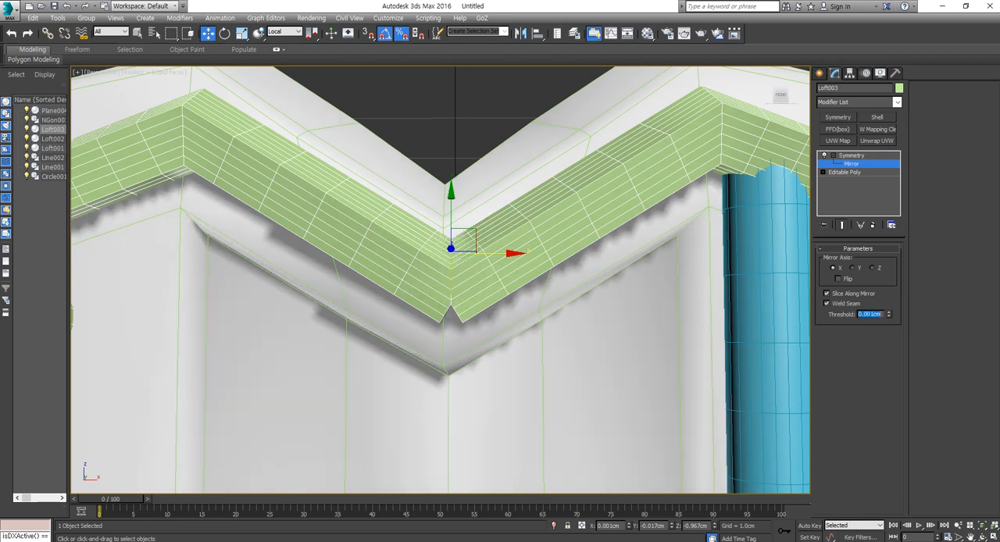
{"action": "left_click_drag", "start_coordinate": [488, 253], "coordinate": [500, 252]}
{"action": "scroll", "coordinate": [479, 246], "scroll_direction": "up", "scroll_amount": 3}
{"action": "scroll", "coordinate": [479, 245], "scroll_direction": "down", "scroll_amount": 5}
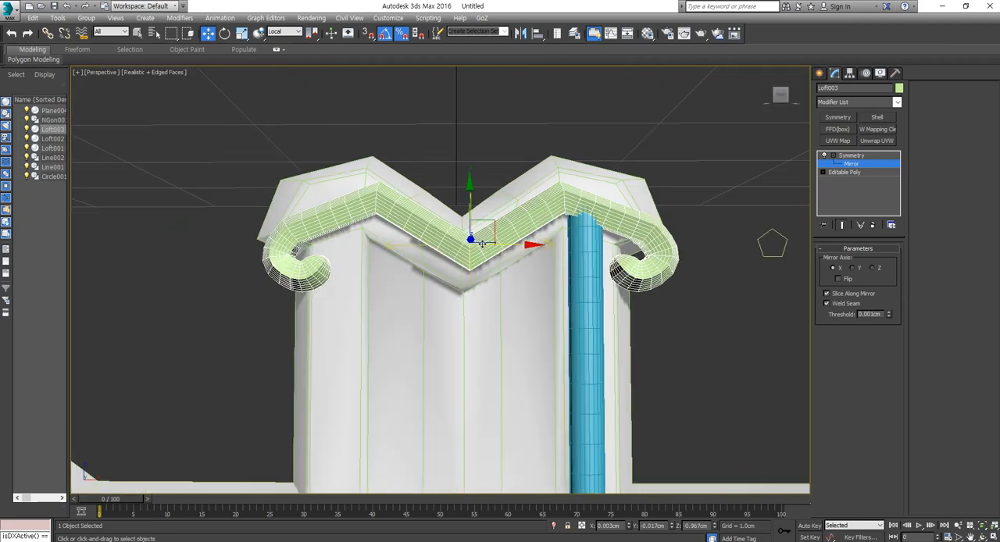
- Collapse the mirrored trim into a single editable poly
{"action": "right_click", "coordinate": [490, 207]}
{"action": "mouse_move", "coordinate": [539, 309]}
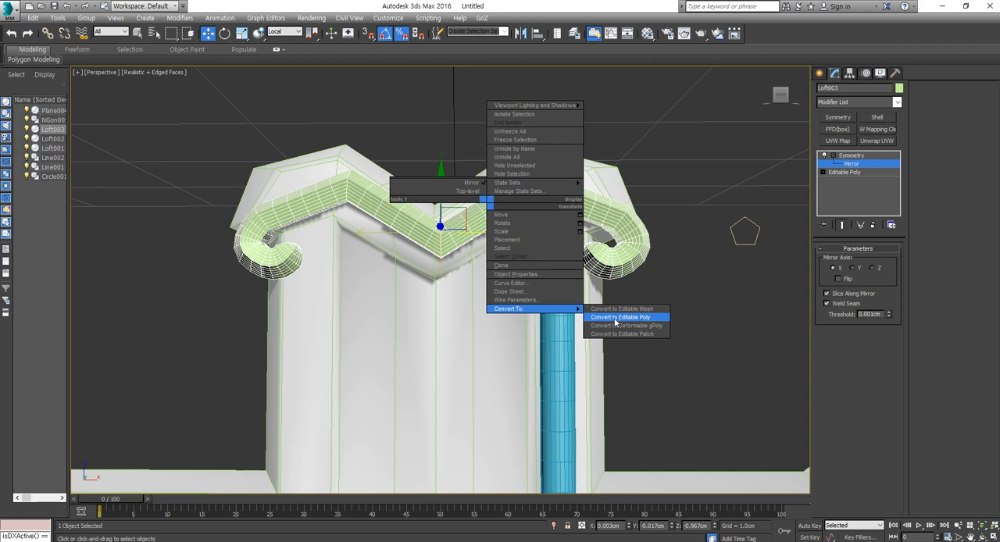
{"action": "left_click", "coordinate": [616, 318]}
- Center the mirrored trim's pivot on the object and reset its X position to 0 cm
{"action": "left_click", "coordinate": [850, 73]}
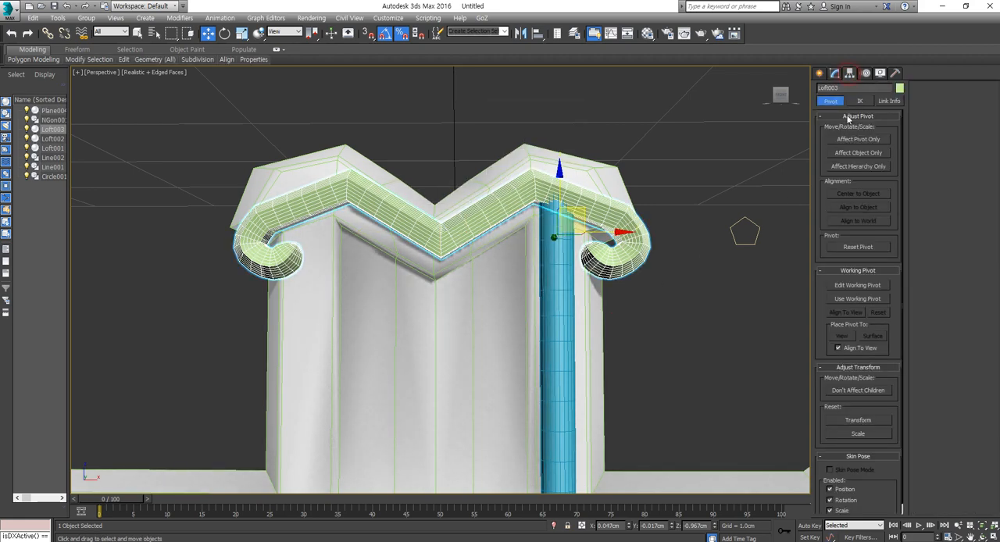
{"action": "left_click", "coordinate": [858, 139]}
{"action": "left_click", "coordinate": [858, 194]}
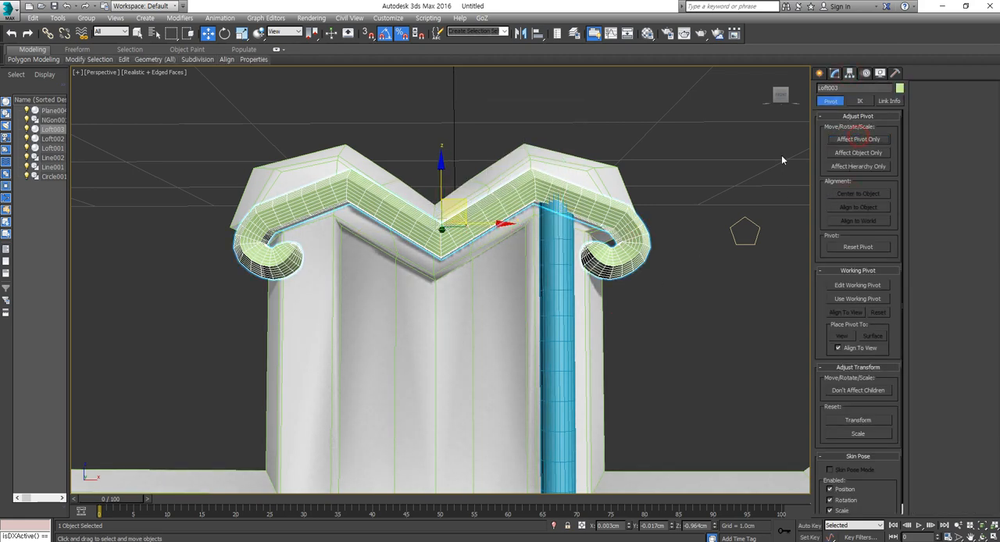
{"action": "right_click", "coordinate": [630, 527]}
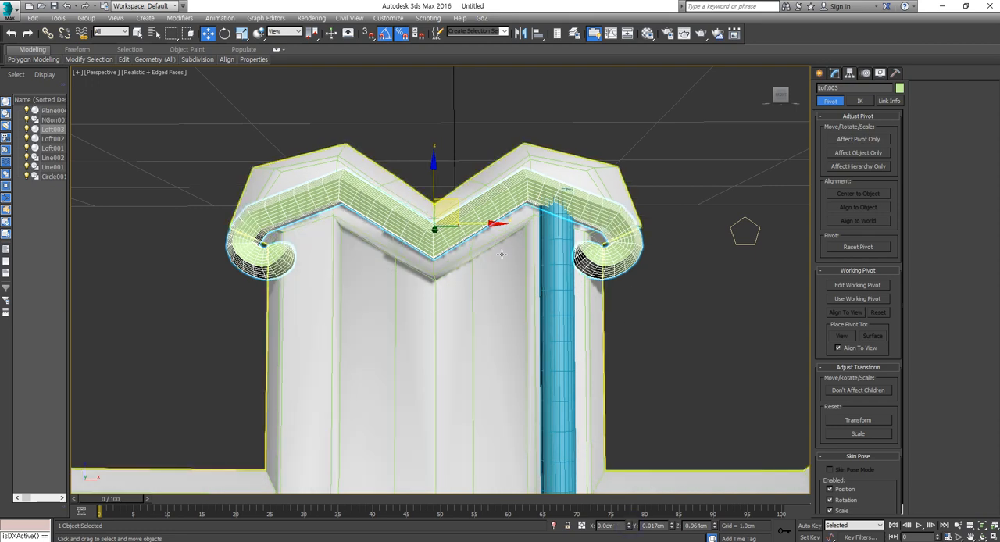
- Add a Push modifier to the mirrored trim and set its push value to 0.003 cm
{"action": "key", "text": "r"}
{"action": "left_click", "coordinate": [835, 72]}
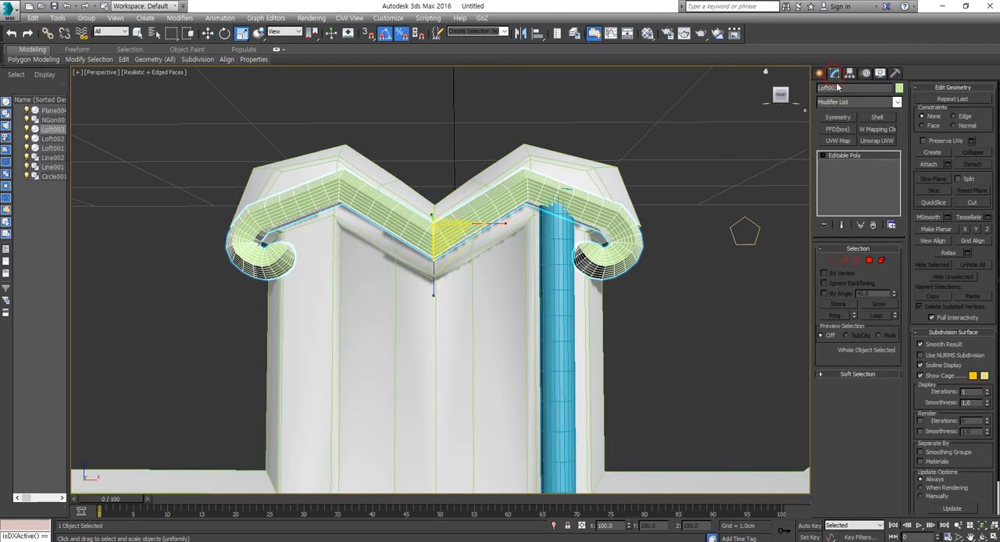
{"action": "left_click", "coordinate": [897, 103]}
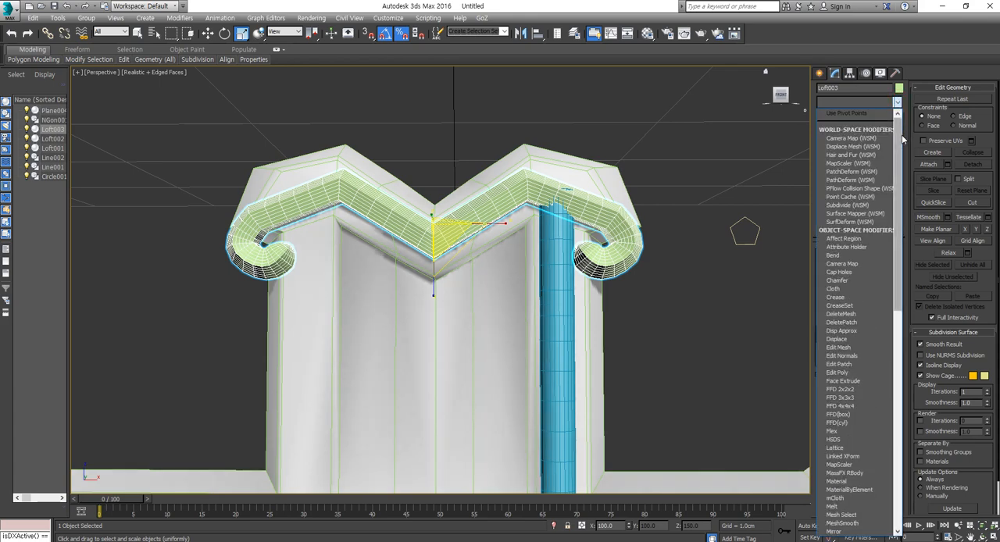
{"action": "left_click_drag", "start_coordinate": [899, 137], "coordinate": [916, 459]}
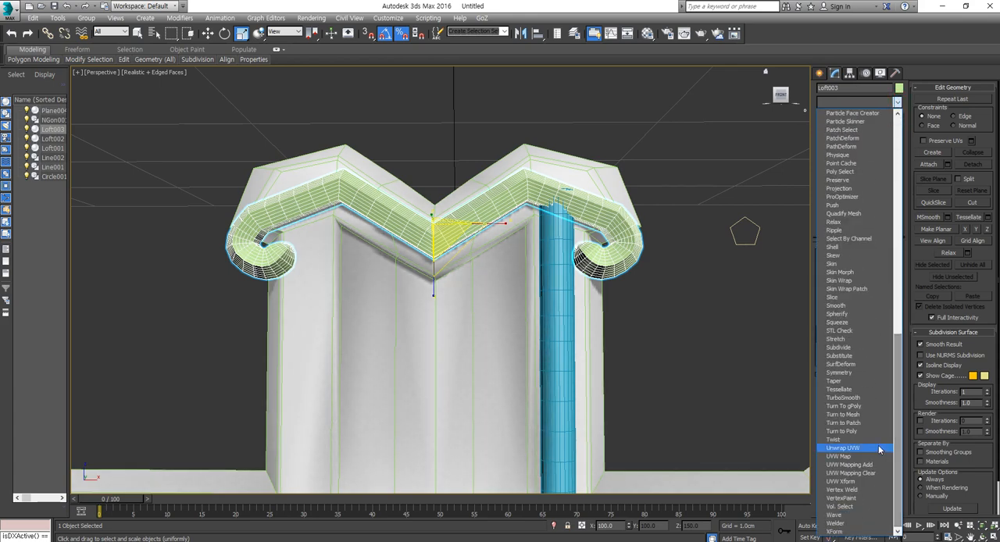
{"action": "left_click", "coordinate": [874, 205]}
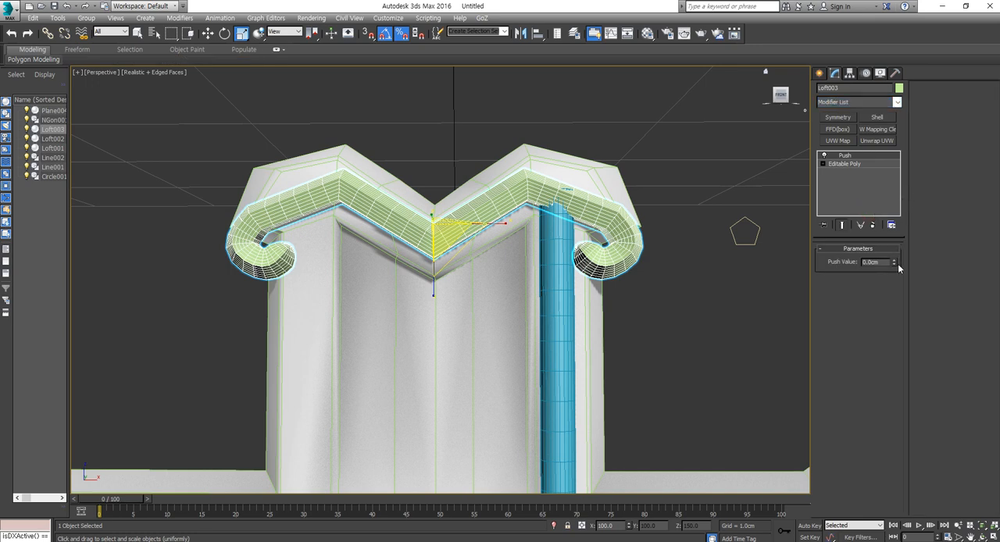
{"action": "left_click_drag", "start_coordinate": [896, 264], "coordinate": [895, 264]}
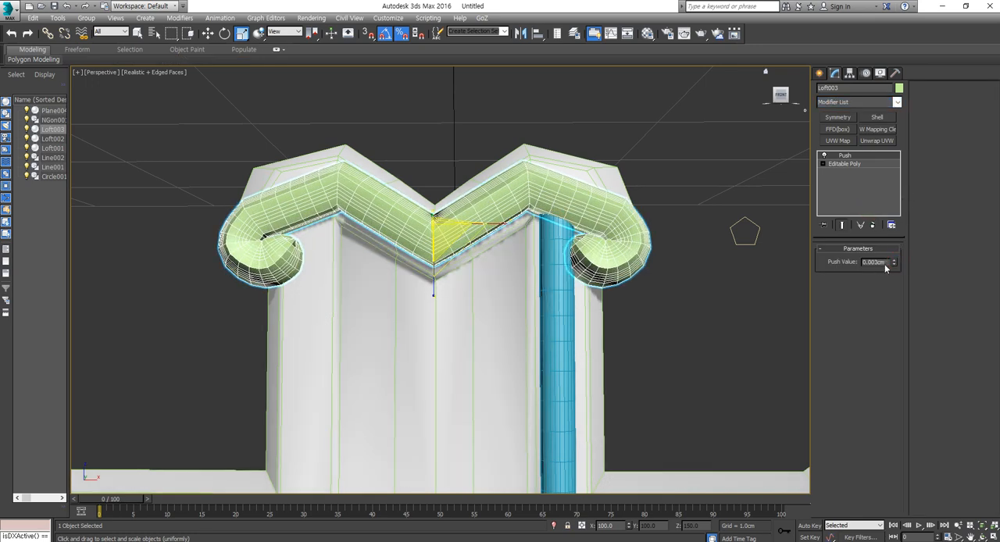
- Set the Rotate tool's reference coordinate system to the picked cross, Plane004, and use its transform coordinate center
{"action": "key", "text": "w"}
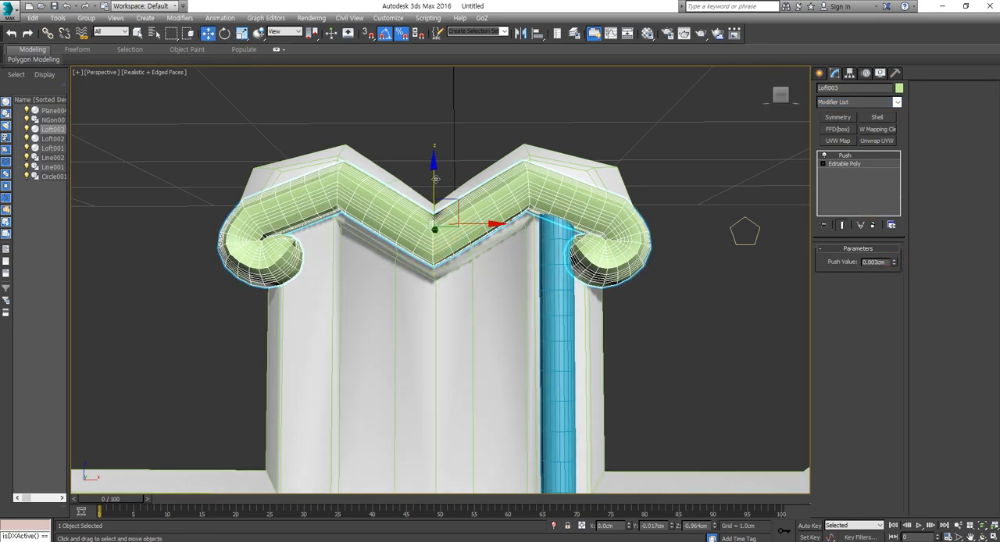
{"action": "scroll", "coordinate": [515, 308], "scroll_direction": "down", "scroll_amount": 3}
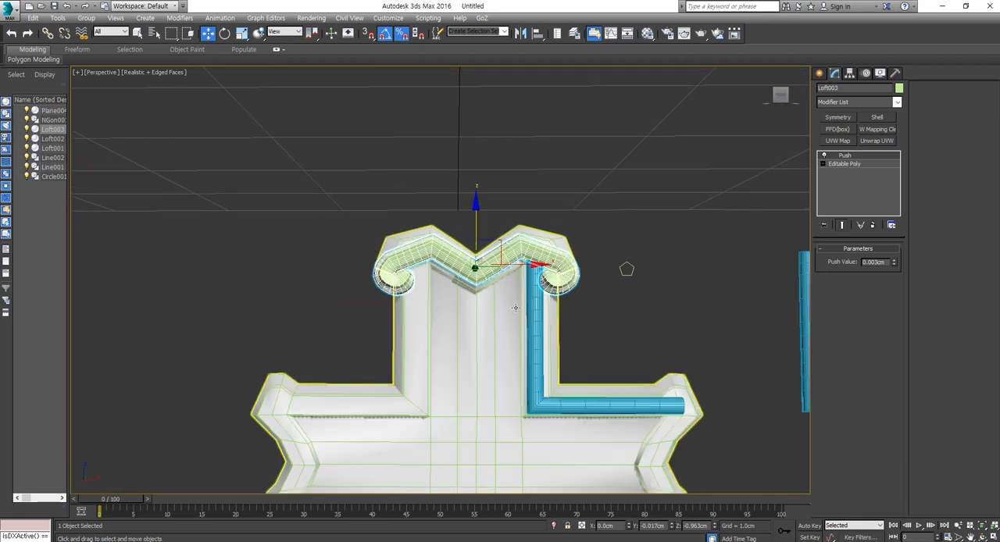
{"action": "scroll", "coordinate": [515, 304], "scroll_direction": "down", "scroll_amount": 3}
{"action": "middle_click_drag", "start_coordinate": [490, 255], "coordinate": [486, 171]}
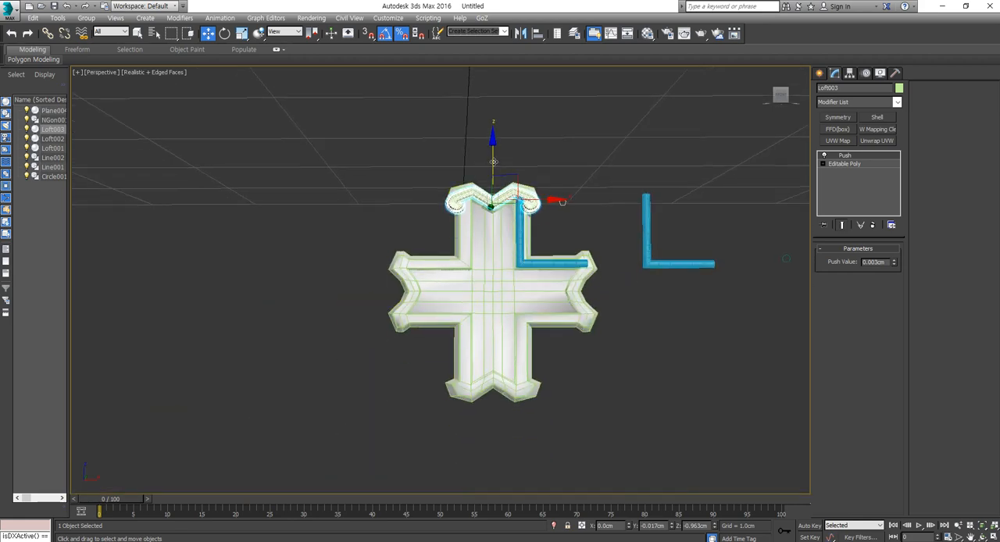
{"action": "key", "text": "e"}
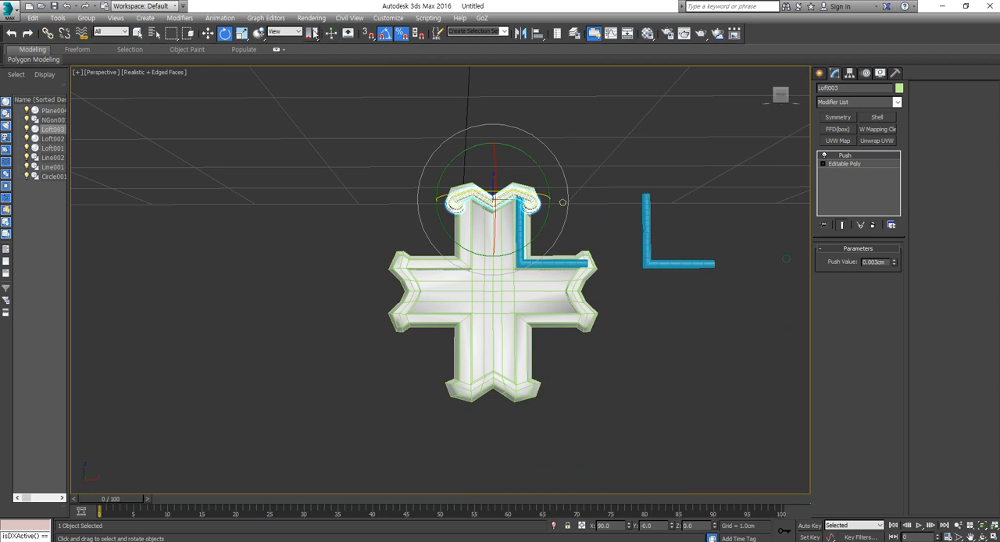
{"action": "left_click", "coordinate": [289, 32]}
{"action": "left_click", "coordinate": [286, 100]}
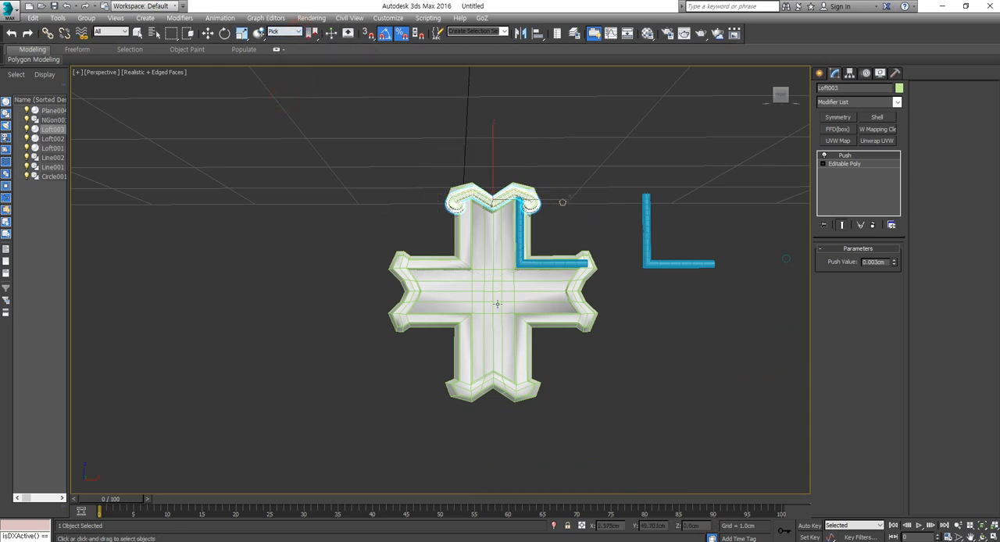
{"action": "left_click", "coordinate": [467, 105]}
{"action": "left_click_drag", "start_coordinate": [313, 34], "coordinate": [312, 83]}
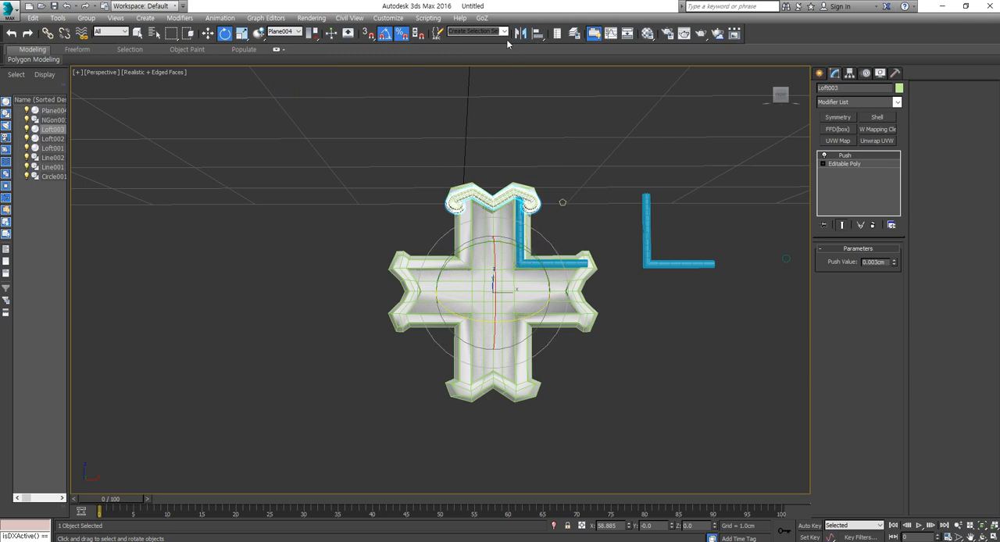
- In the Front view, convert the cross to an editable poly and reset its transform with Reset XForm
{"action": "middle_click_drag", "start_coordinate": [475, 260], "coordinate": [469, 263]}
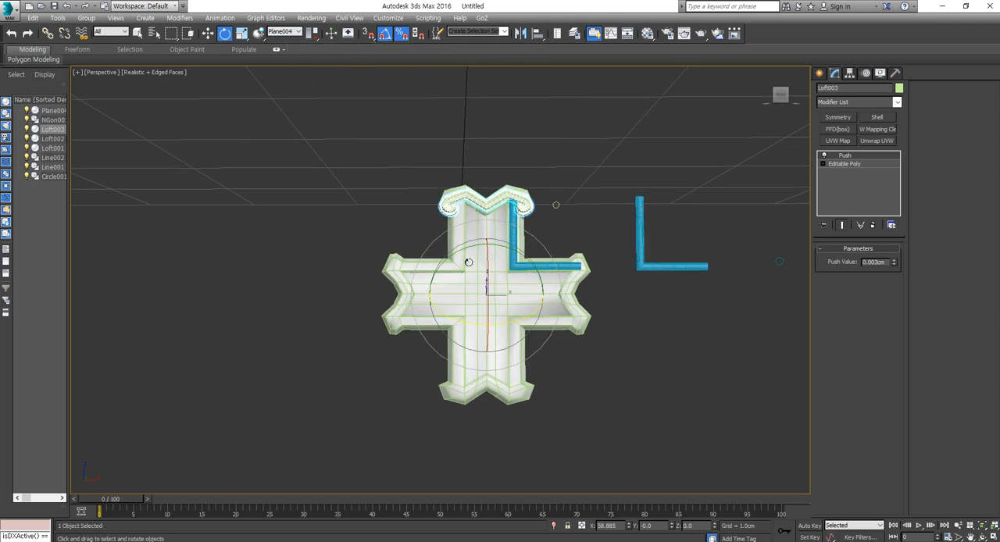
{"action": "key", "text": "f"}
{"action": "middle_click_drag", "start_coordinate": [401, 347], "coordinate": [504, 119]}
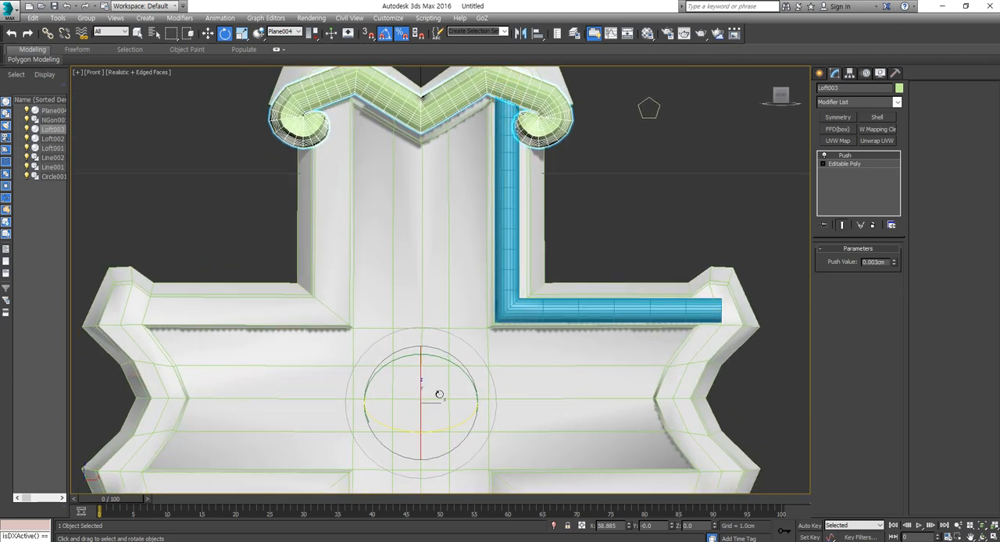
{"action": "scroll", "coordinate": [472, 329], "scroll_direction": "down", "scroll_amount": 3}
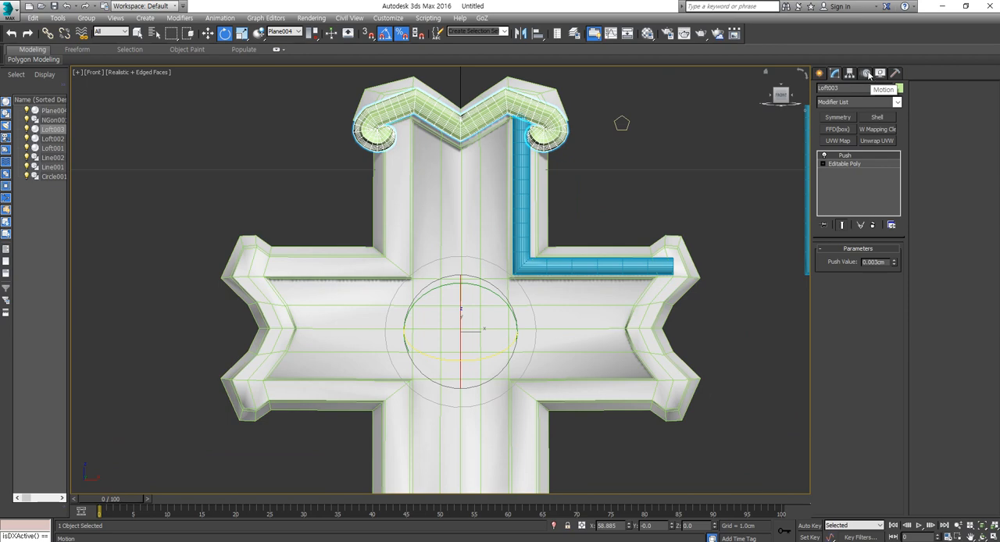
{"action": "scroll", "coordinate": [561, 300], "scroll_direction": "down", "scroll_amount": 6}
{"action": "scroll", "coordinate": [558, 302], "scroll_direction": "up", "scroll_amount": 3}
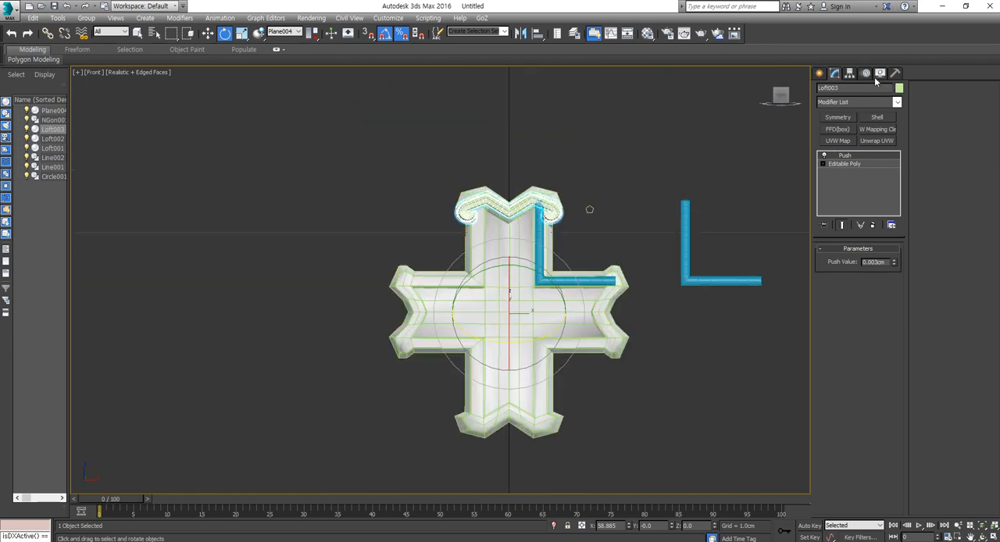
{"action": "left_click", "coordinate": [638, 352]}
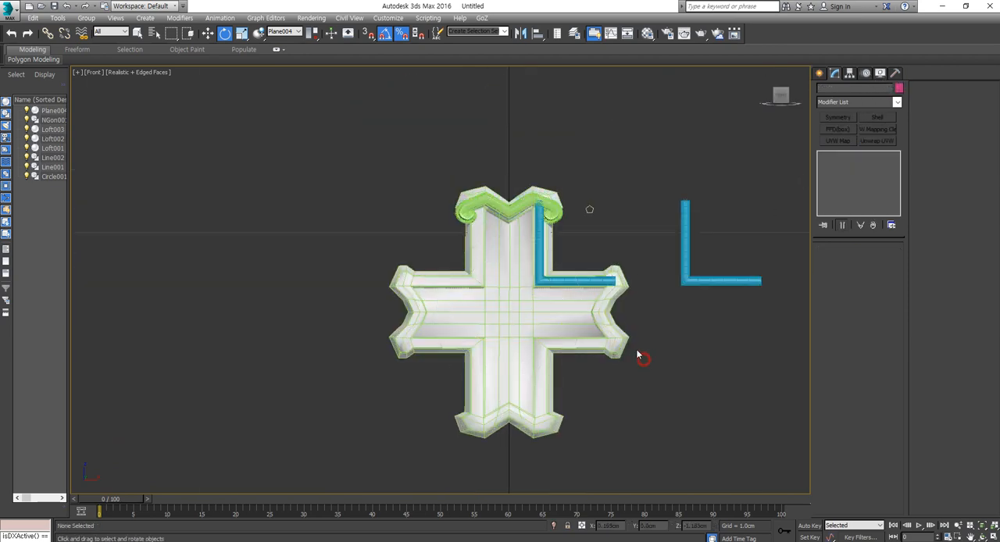
{"action": "left_click", "coordinate": [602, 317]}
{"action": "right_click", "coordinate": [603, 316]}
{"action": "mouse_move", "coordinate": [658, 420]}
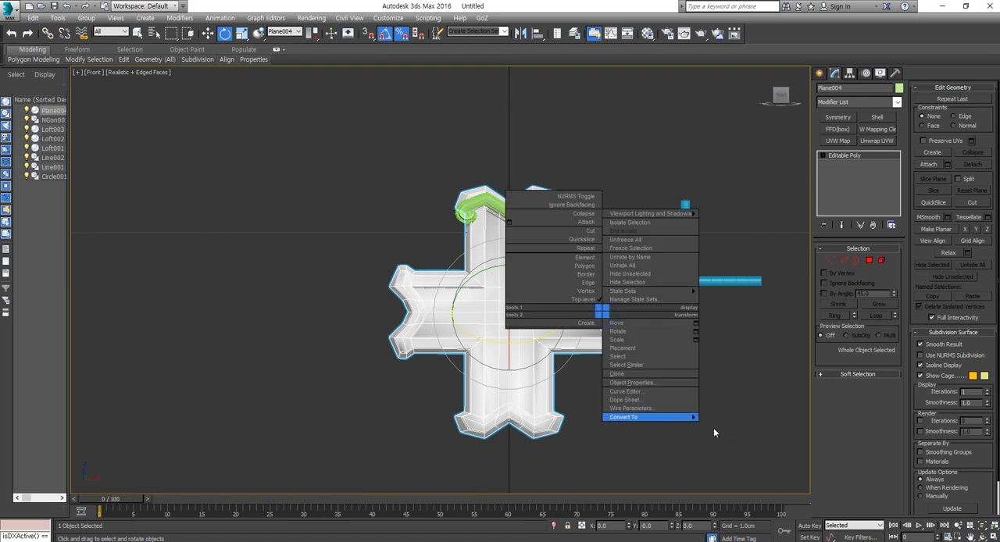
{"action": "left_click", "coordinate": [735, 426]}
{"action": "left_click", "coordinate": [896, 72]}
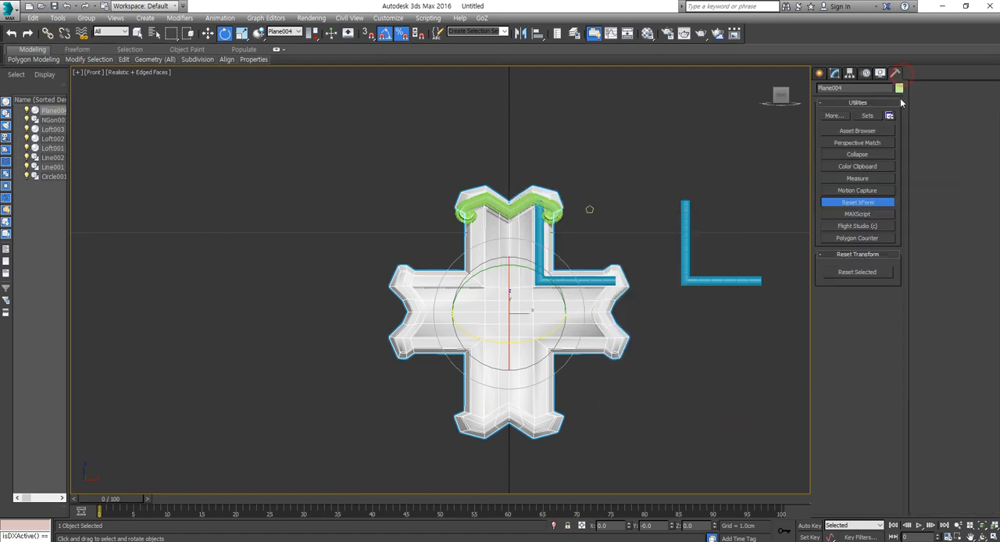
{"action": "left_click", "coordinate": [859, 272]}
- Clone the curled trim around the cross's center at 90-degree intervals as three references, one for each remaining arm
{"action": "left_click", "coordinate": [592, 157]}
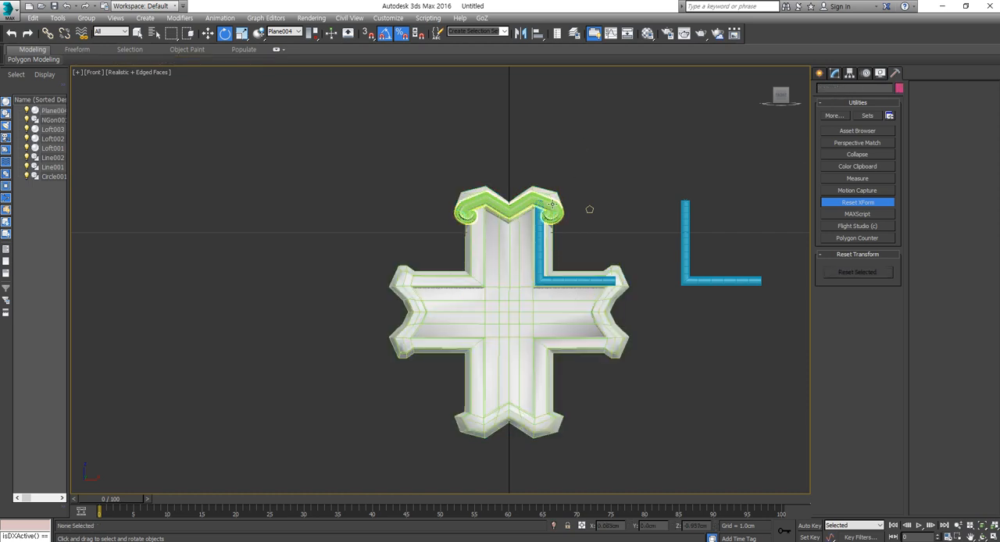
{"action": "left_click", "coordinate": [553, 205]}
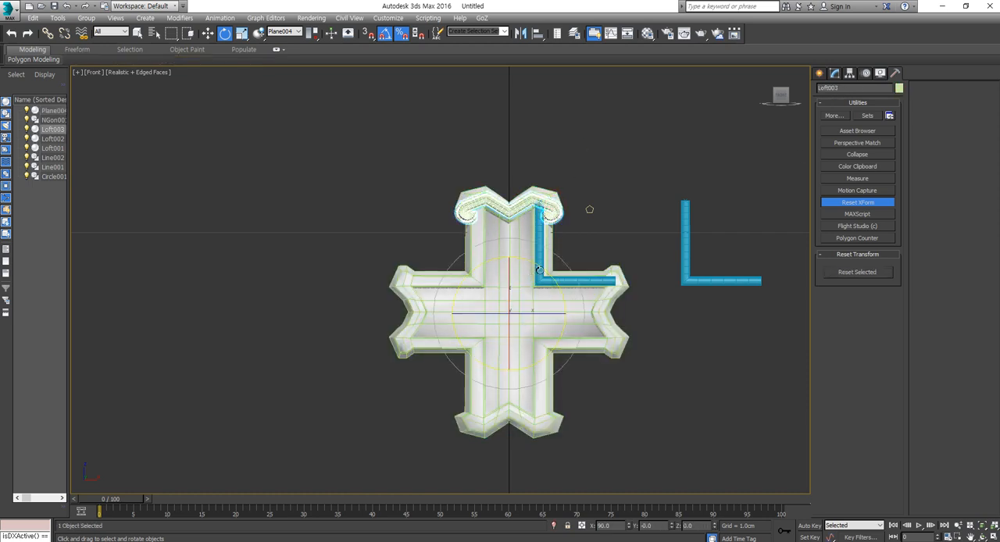
{"action": "mouse_move", "coordinate": [540, 267]}
{"action": "left_mouse_down"}
{"action": "mouse_move", "coordinate": [547, 250]}
{"action": "mouse_move", "coordinate": [584, 228]}
{"action": "mouse_move", "coordinate": [586, 367]}
{"action": "mouse_move", "coordinate": [613, 334]}
{"action": "left_mouse_up"}
{"action": "key", "text": "Escape"}
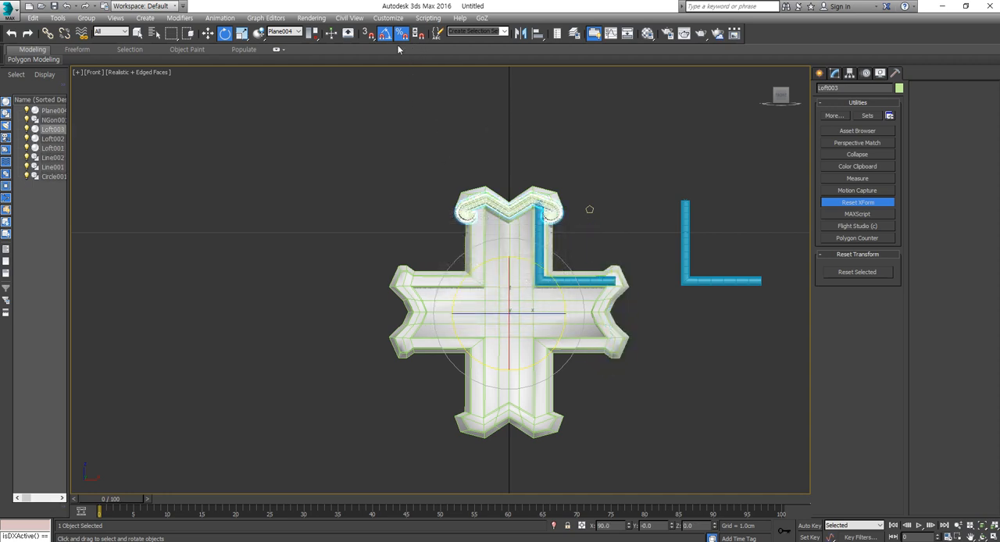
{"action": "right_click", "coordinate": [387, 36]}
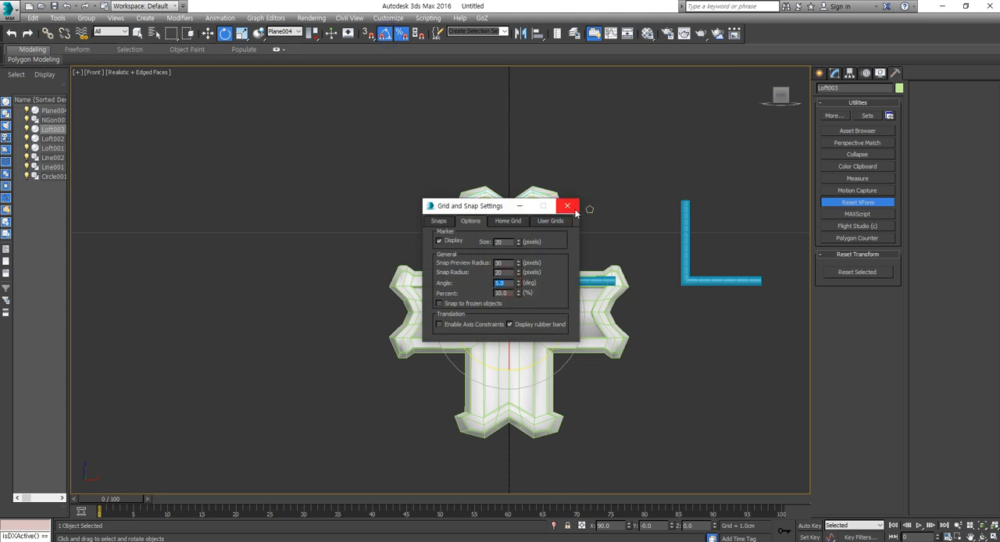
{"action": "left_click", "coordinate": [568, 205]}
{"action": "left_click_drag", "start_coordinate": [539, 265], "coordinate": [555, 322], "text": "shift"}
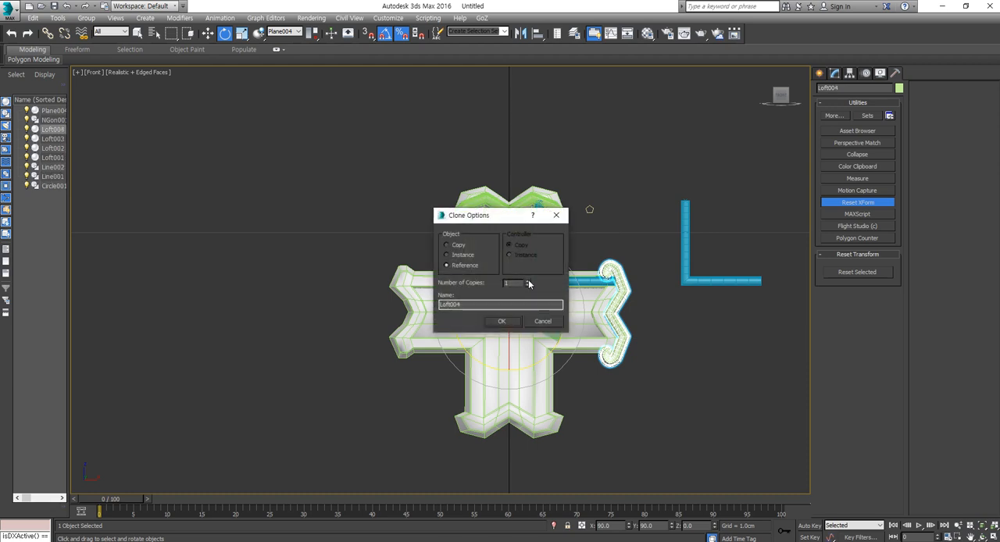
{"action": "left_click", "coordinate": [508, 322]}
- Clone the blue L-shaped trim on the cross around its center at 90-degree intervals as three references
{"action": "left_click", "coordinate": [659, 384]}
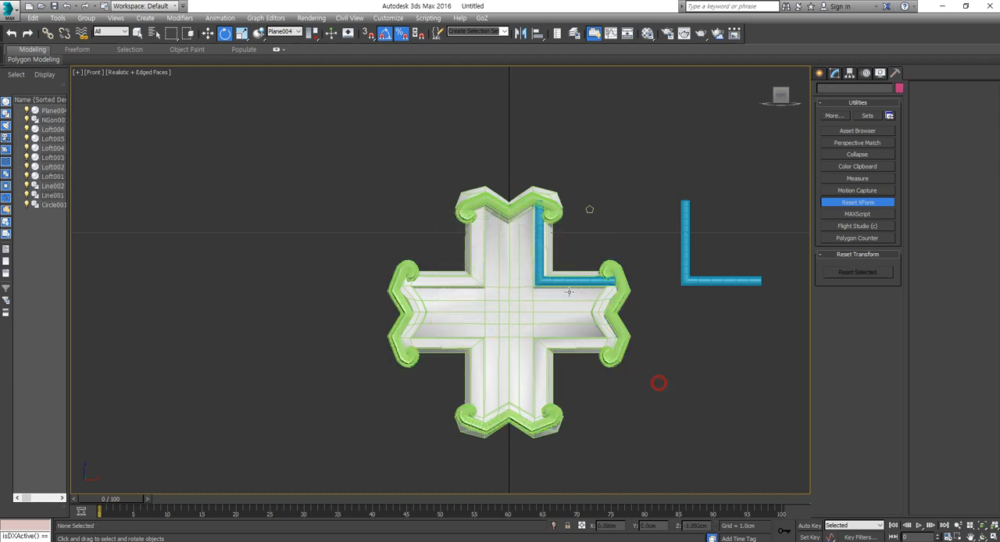
{"action": "mouse_move", "coordinate": [564, 285]}
{"action": "left_mouse_down", "text": "shift"}
{"action": "mouse_move", "coordinate": [565, 331]}
{"action": "mouse_move", "coordinate": [573, 324]}
{"action": "left_mouse_up", "text": "shift"}
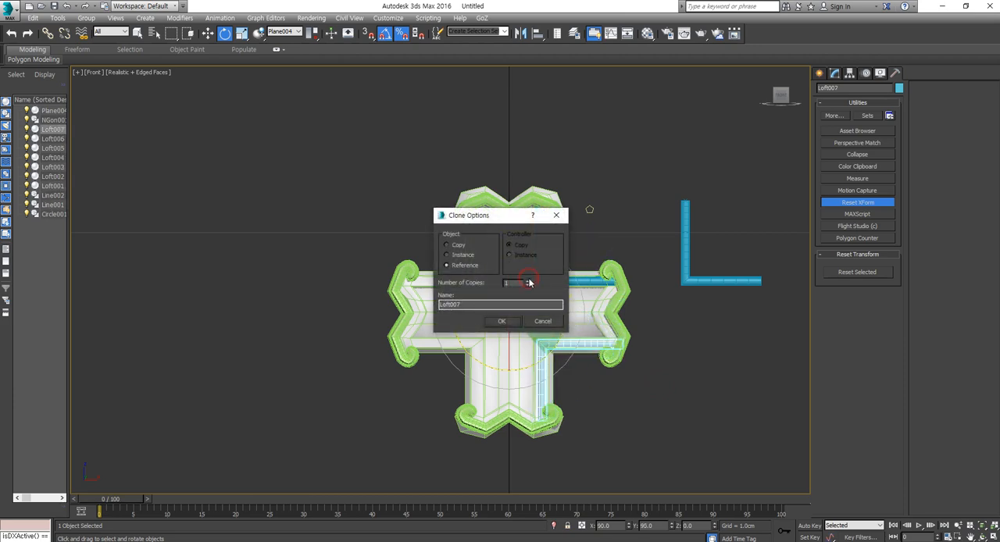
{"action": "left_click", "coordinate": [510, 321]}
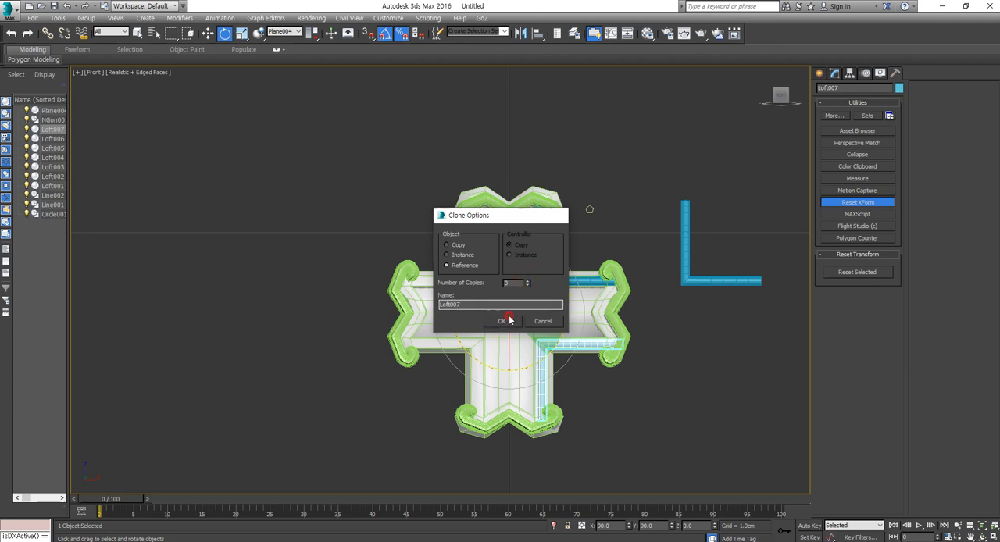
{"action": "left_click", "coordinate": [654, 417]}
- Examine the copied trims around the whole cross in the Perspective view with the edged faces hidden
{"action": "scroll", "coordinate": [573, 371], "scroll_direction": "up", "scroll_amount": 2}
{"action": "key", "text": "p"}
{"action": "scroll", "coordinate": [563, 332], "scroll_direction": "down", "scroll_amount": 3}
{"action": "key", "text": "F4"}
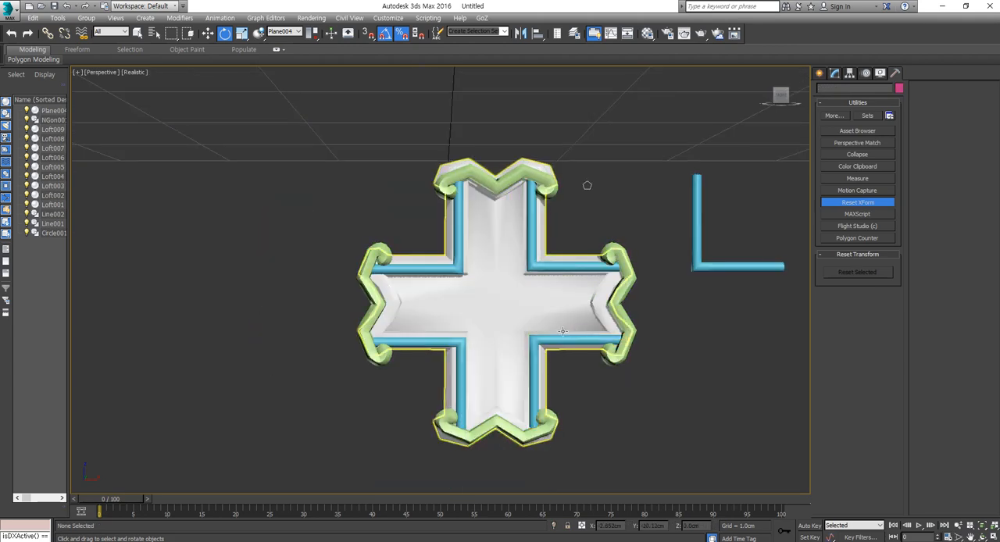
{"action": "middle_click_drag", "start_coordinate": [563, 332], "coordinate": [561, 258], "text": "alt"}
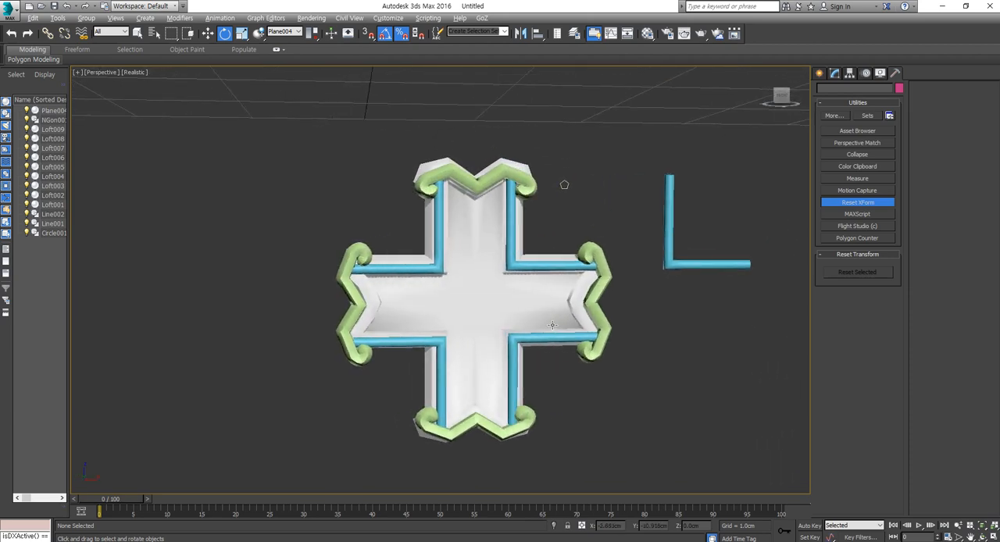
{"action": "scroll", "coordinate": [512, 176], "scroll_direction": "up", "scroll_amount": 4}
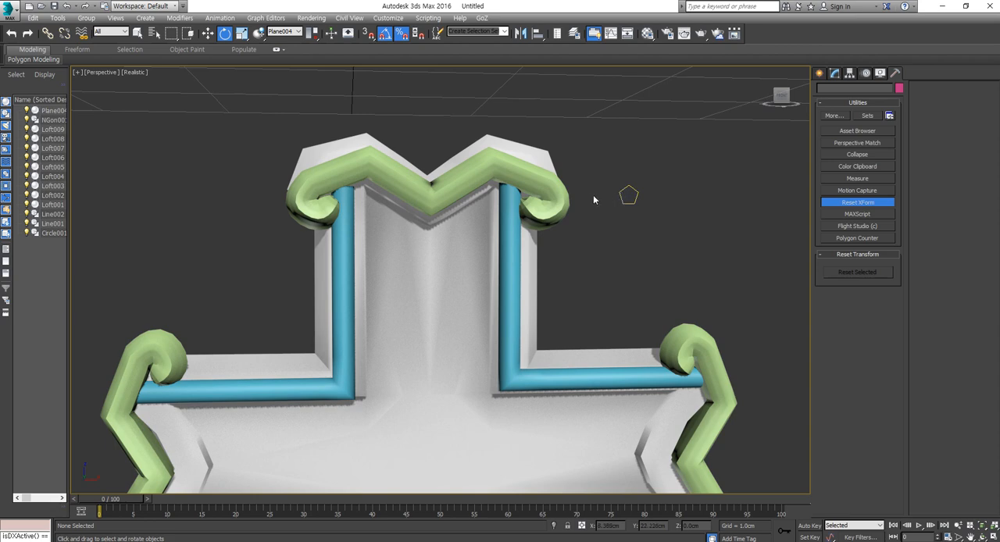
{"action": "left_click", "coordinate": [819, 76]}
{"action": "key", "text": "z"}
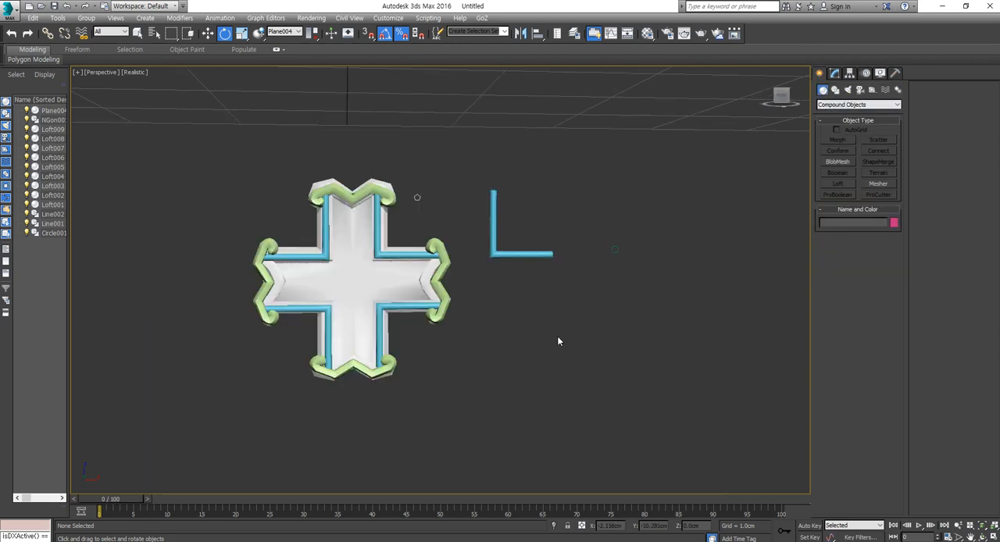
{"action": "middle_click_drag", "start_coordinate": [558, 341], "coordinate": [605, 338]}
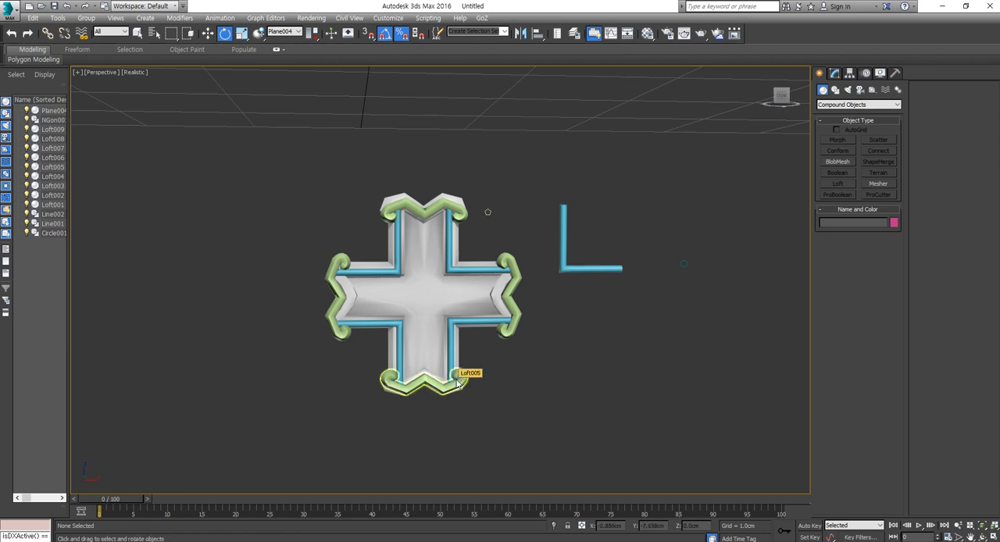
{"action": "middle_click_drag", "start_coordinate": [465, 321], "coordinate": [485, 359]}
{"action": "scroll", "coordinate": [447, 255], "scroll_direction": "up", "scroll_amount": 5}
{"action": "scroll", "coordinate": [405, 193], "scroll_direction": "up", "scroll_amount": 3}
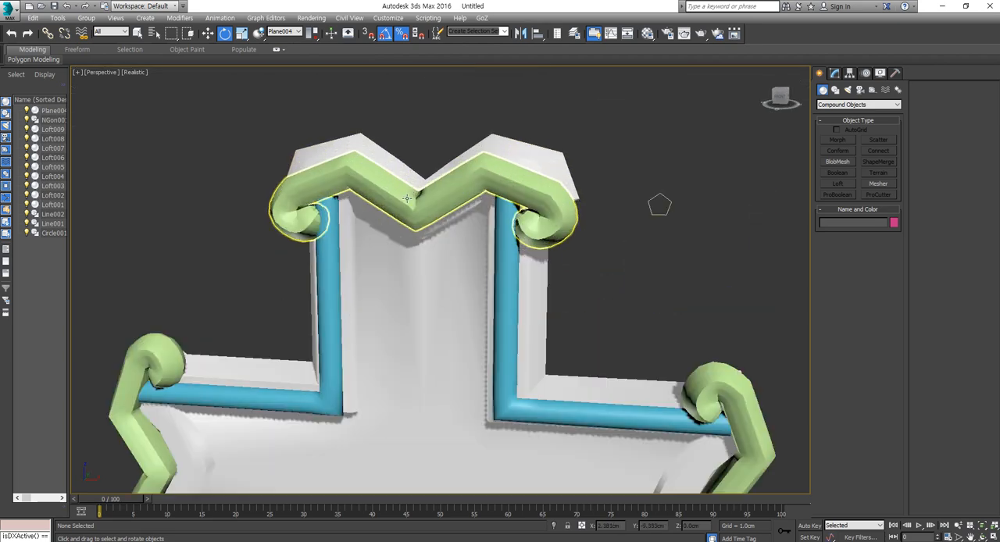
- Inspect the upper curled trim's center notch up close with edged faces shown, then check the whole cross
{"action": "left_click", "coordinate": [408, 206]}
{"action": "middle_click_drag", "start_coordinate": [387, 288], "coordinate": [420, 241], "text": "alt"}
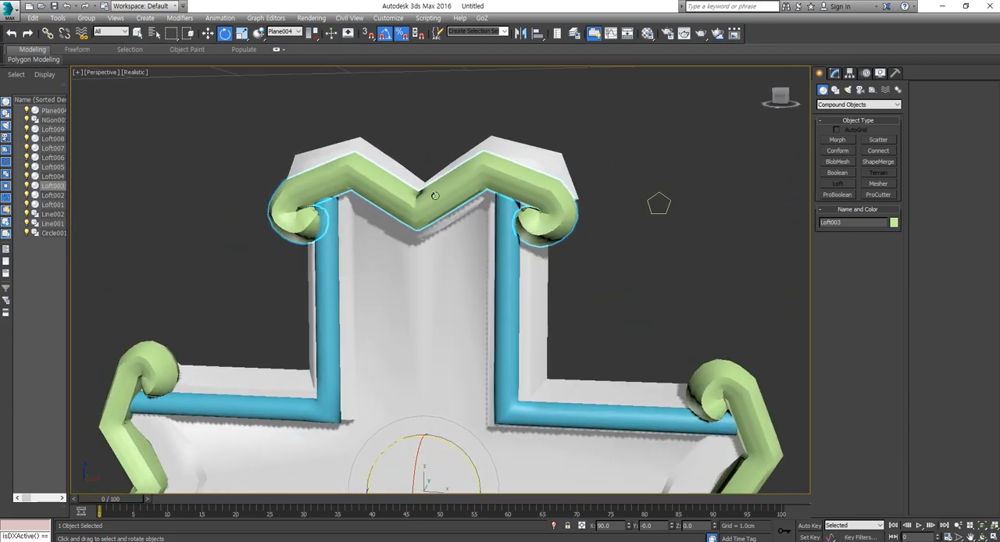
{"action": "scroll", "coordinate": [434, 197], "scroll_direction": "up", "scroll_amount": 8}
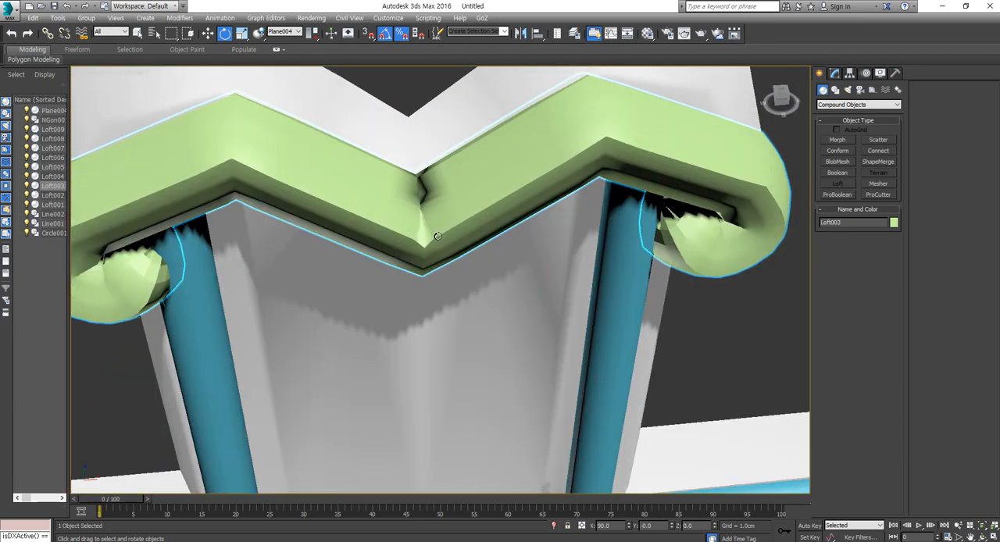
{"action": "key", "text": "F4"}
{"action": "middle_click_drag", "start_coordinate": [437, 235], "coordinate": [422, 198], "text": "alt"}
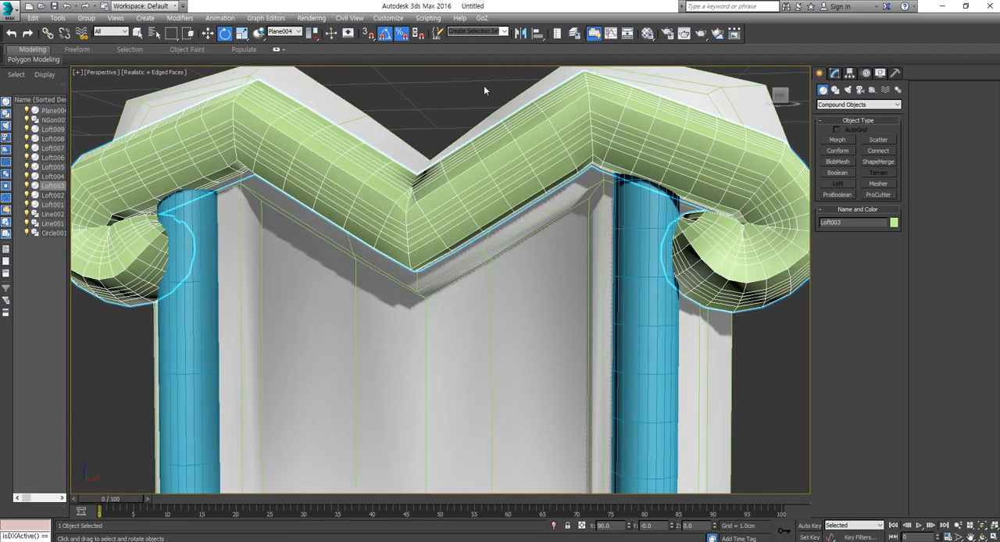
{"action": "scroll", "coordinate": [494, 212], "scroll_direction": "down", "scroll_amount": 8}
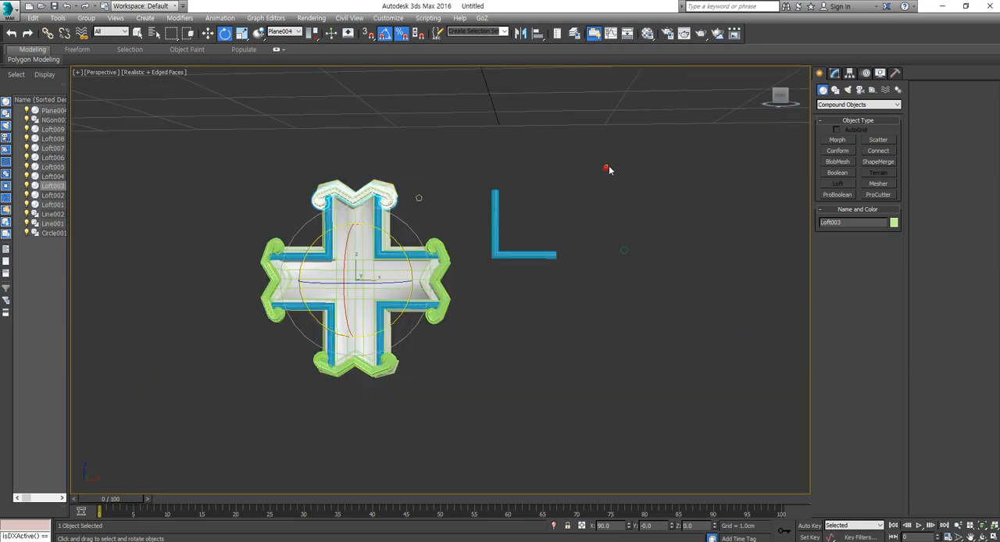
{"action": "left_click", "coordinate": [608, 168]}
{"action": "middle_click_drag", "start_coordinate": [573, 294], "coordinate": [614, 326]}
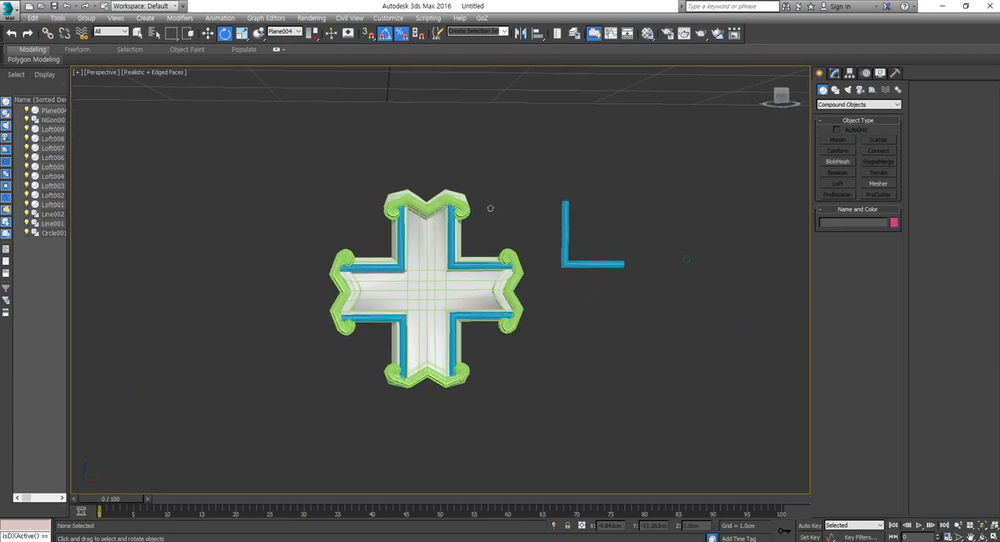